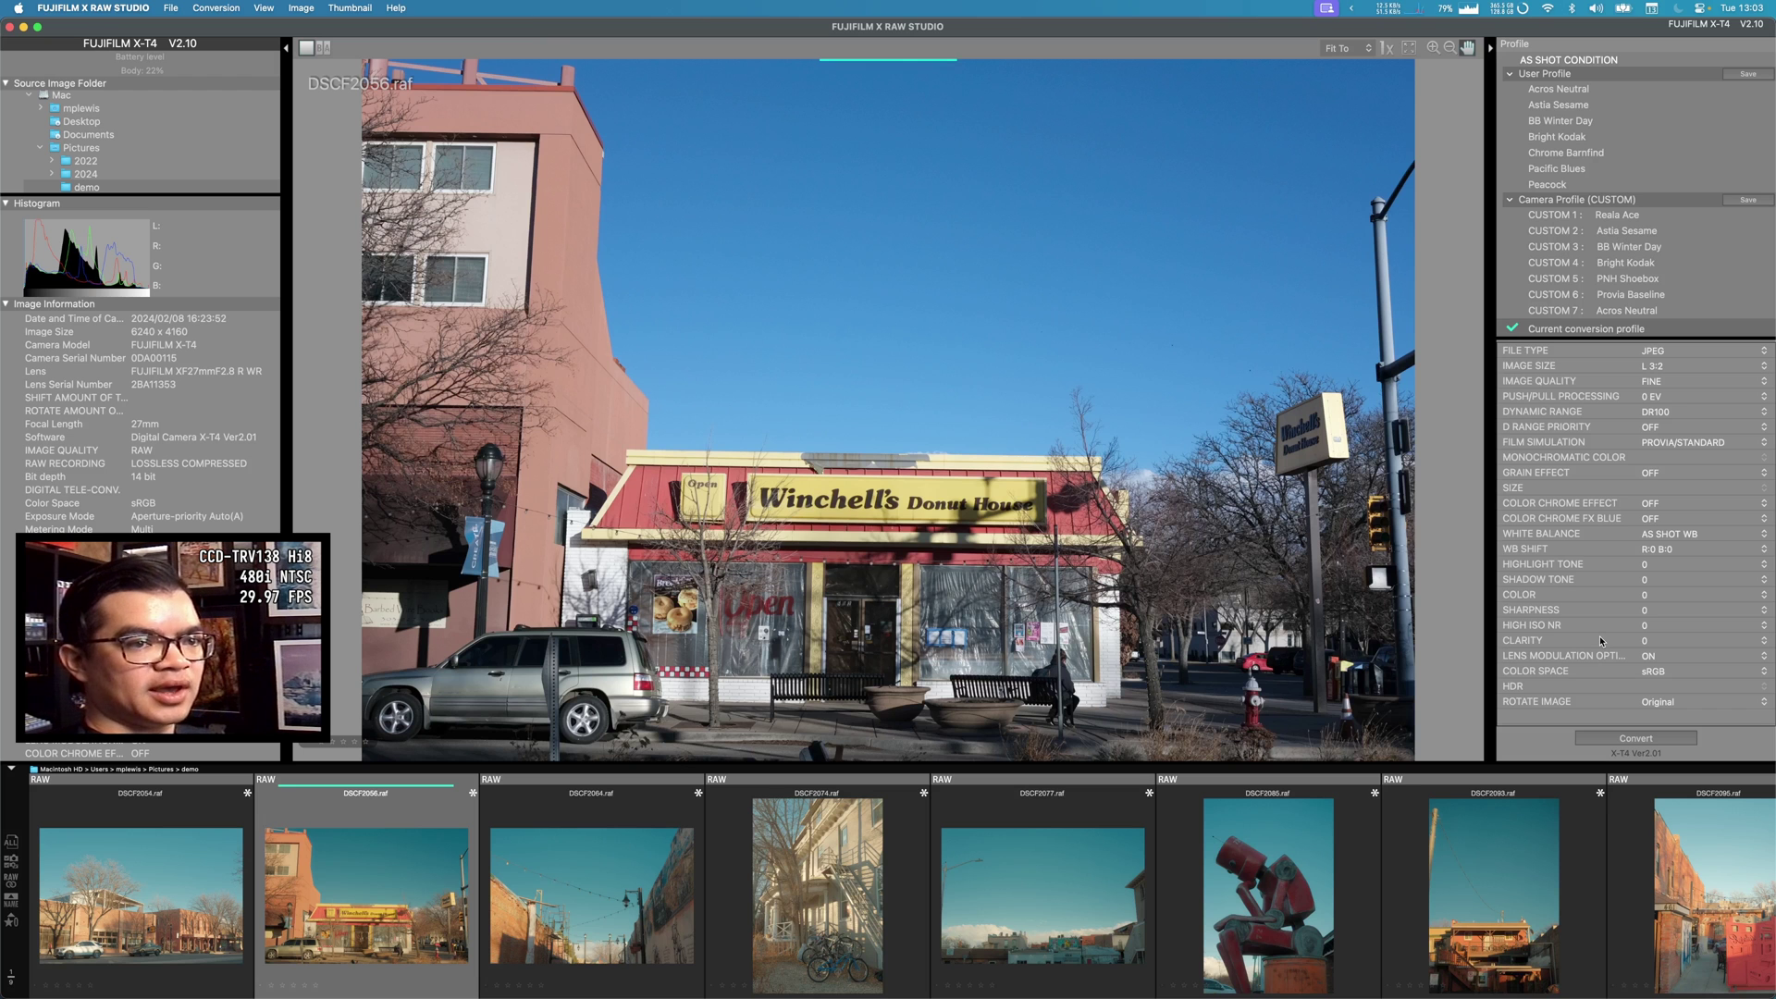
Open the alley photo DSCF2064 and keep its film simulation at PROVIA/STANDARD.
{"action": "left_click", "coordinate": [603, 850]}
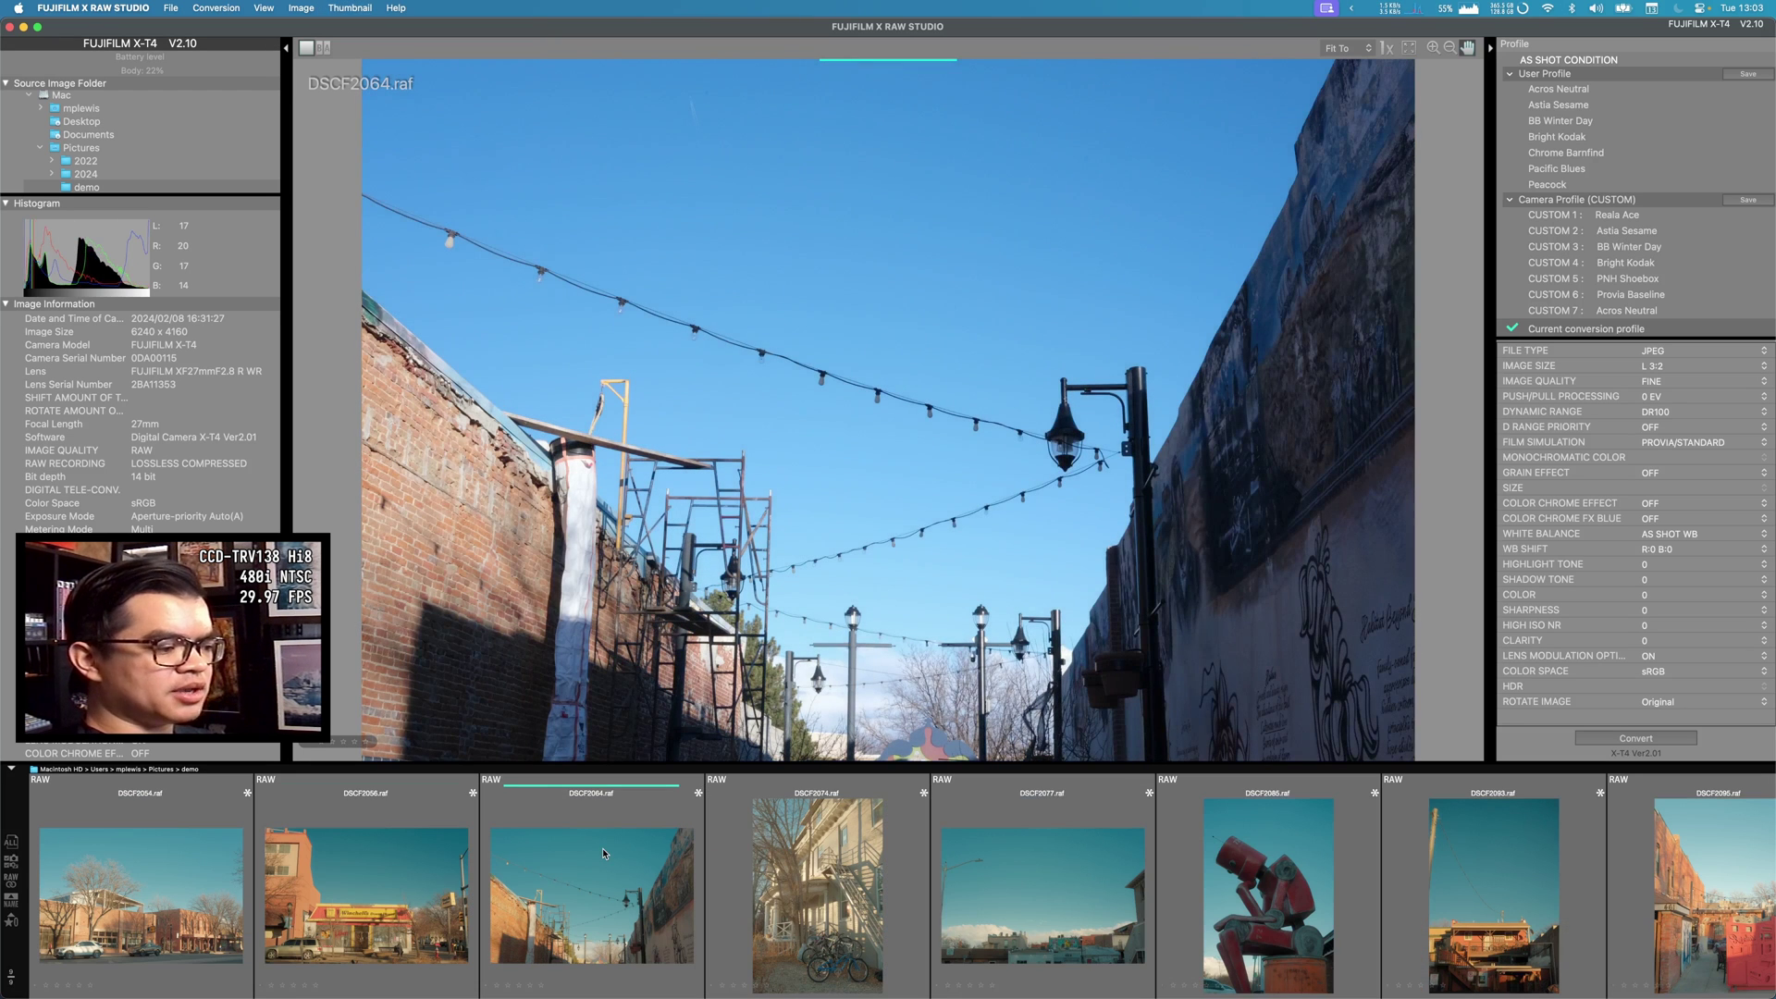
{"action": "scroll", "coordinate": [1552, 147], "scroll_direction": "down", "scroll_amount": 3}
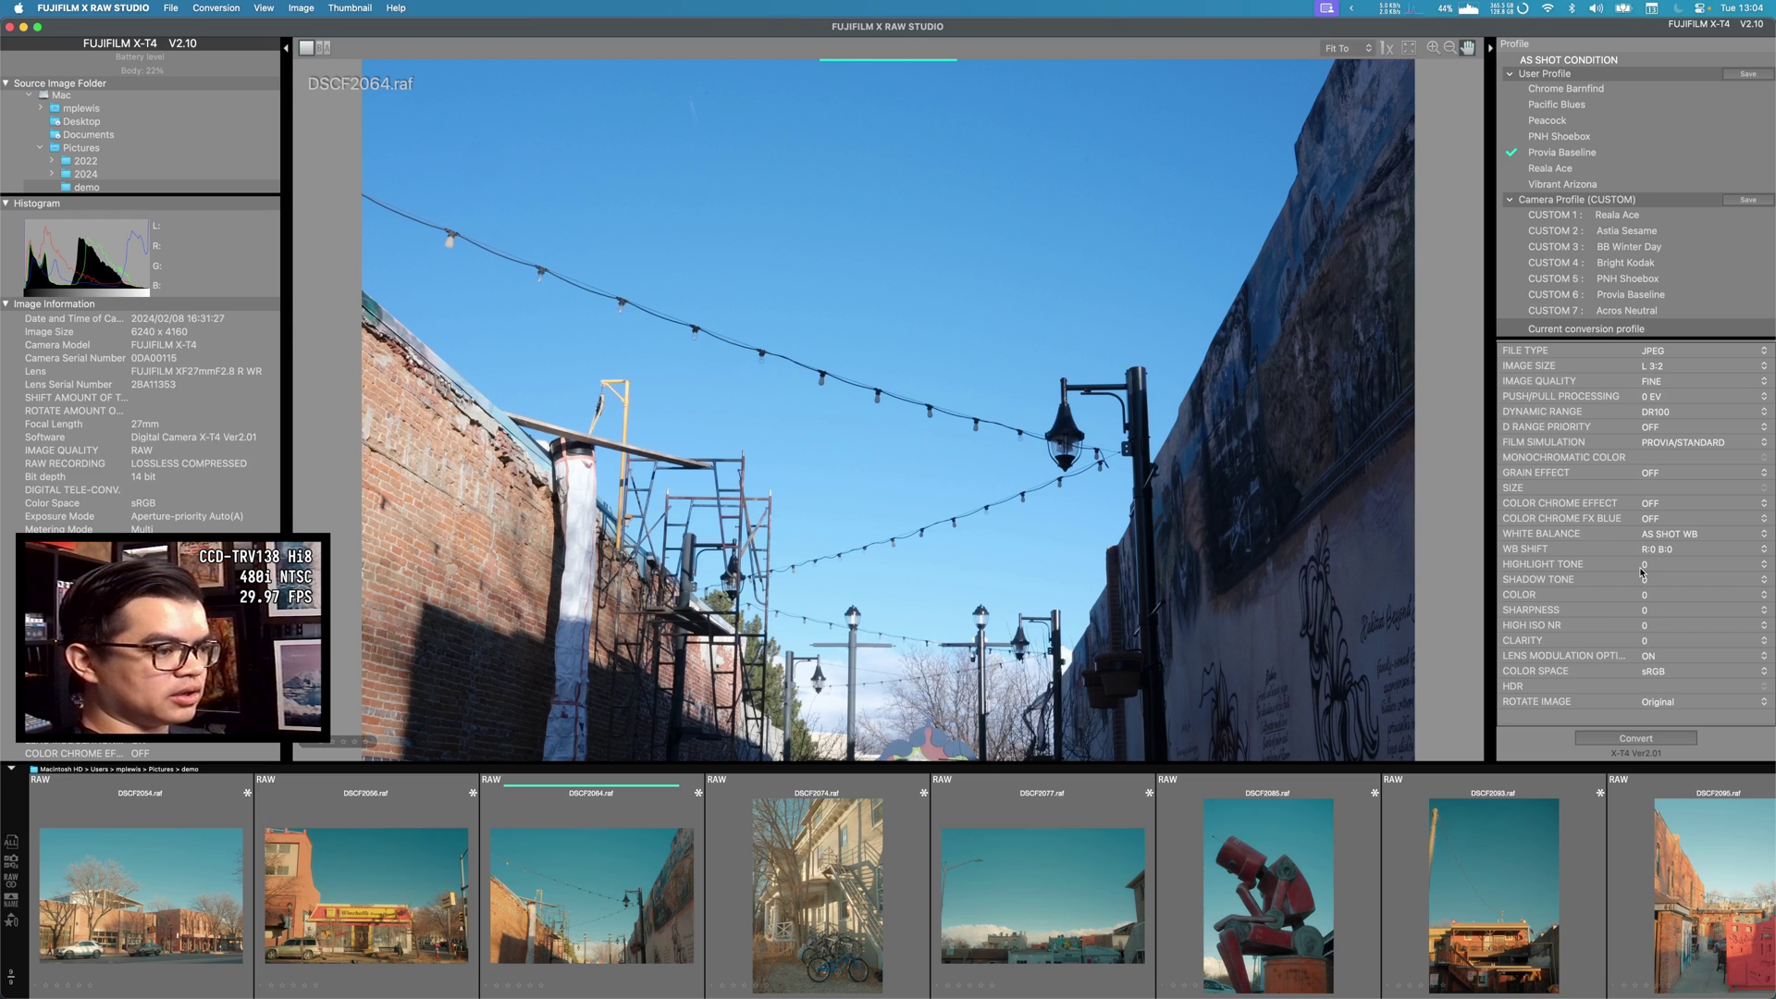
{"action": "left_click", "coordinate": [1664, 444]}
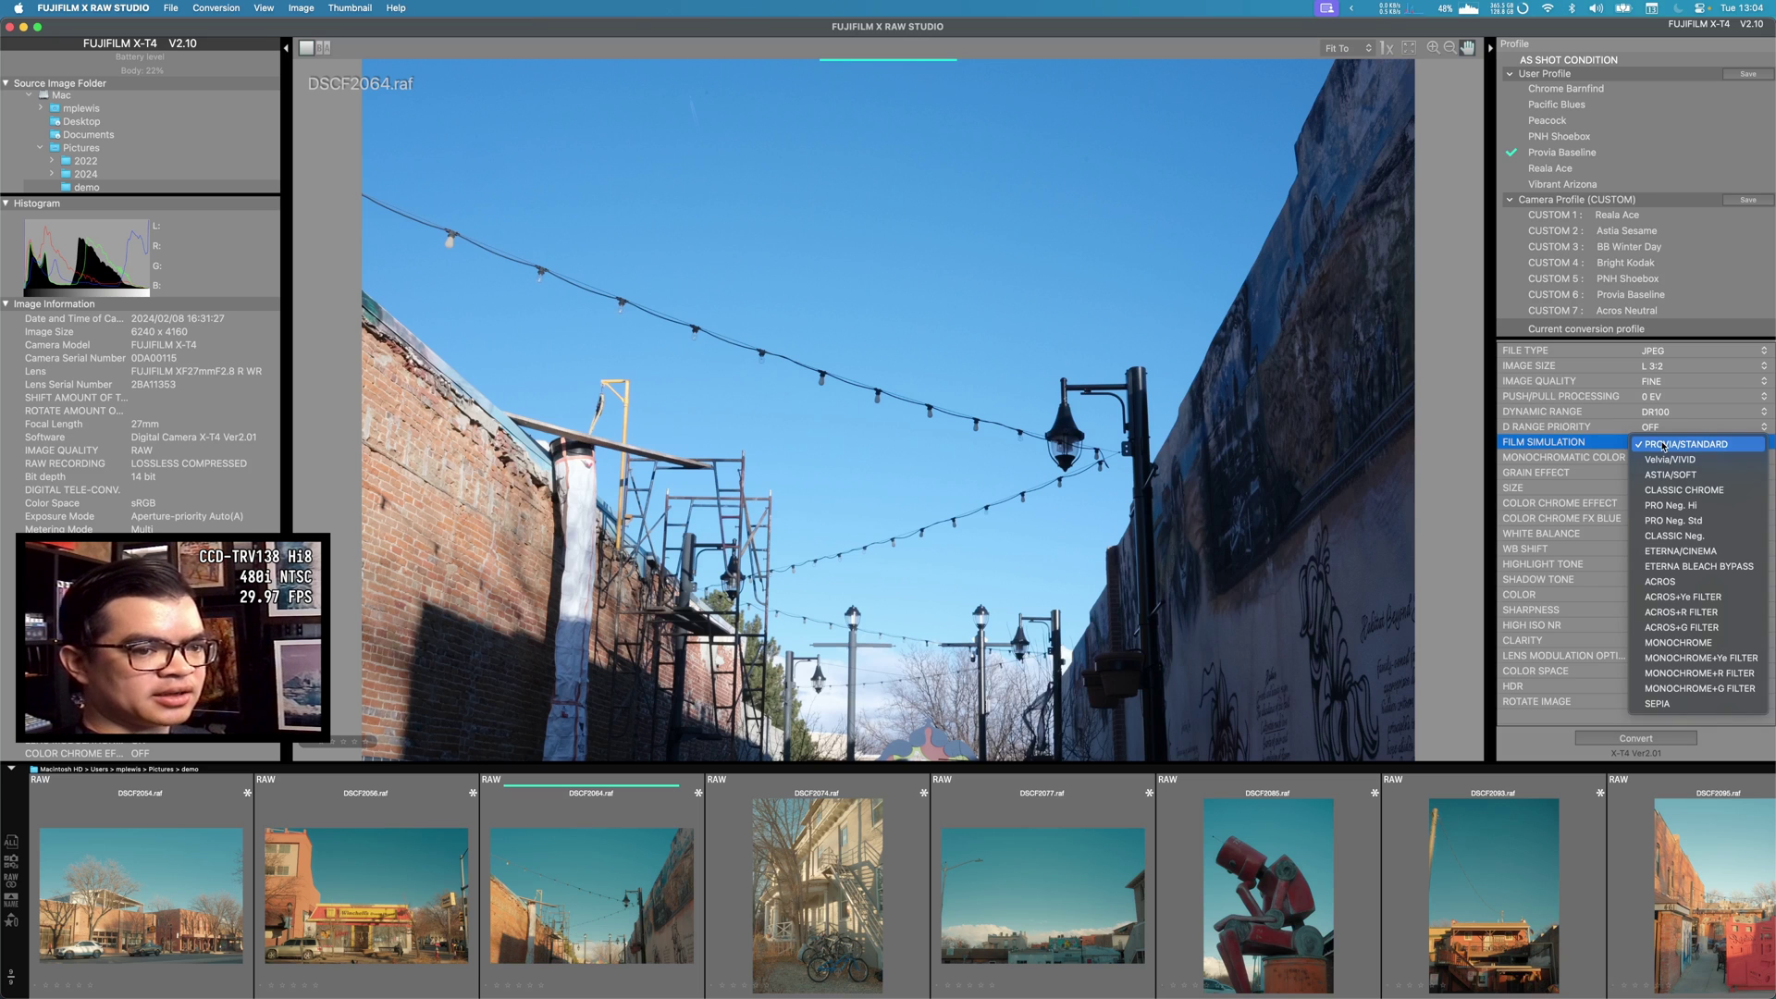
{"action": "left_click", "coordinate": [1664, 445]}
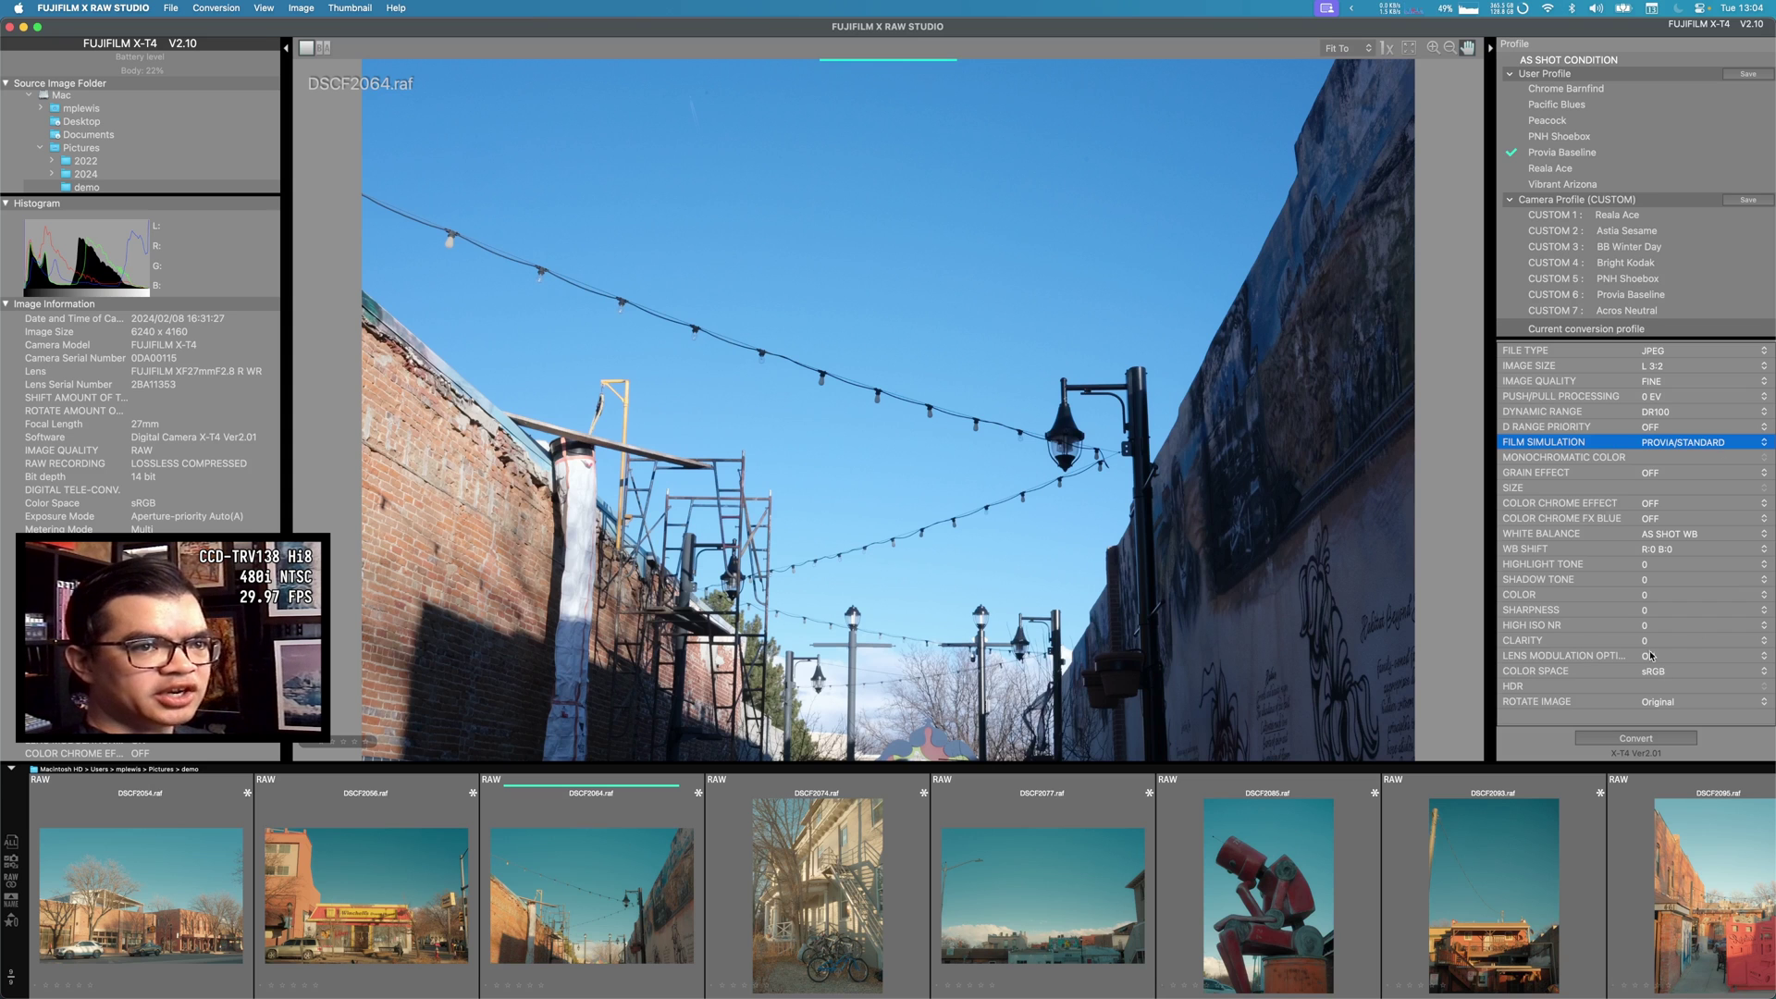
Save the current settings as user profile 'Provia Baseline', then view the bicycles photo DSCF2074.
{"action": "left_click", "coordinate": [1739, 81]}
{"action": "type", "text": "Provi"}
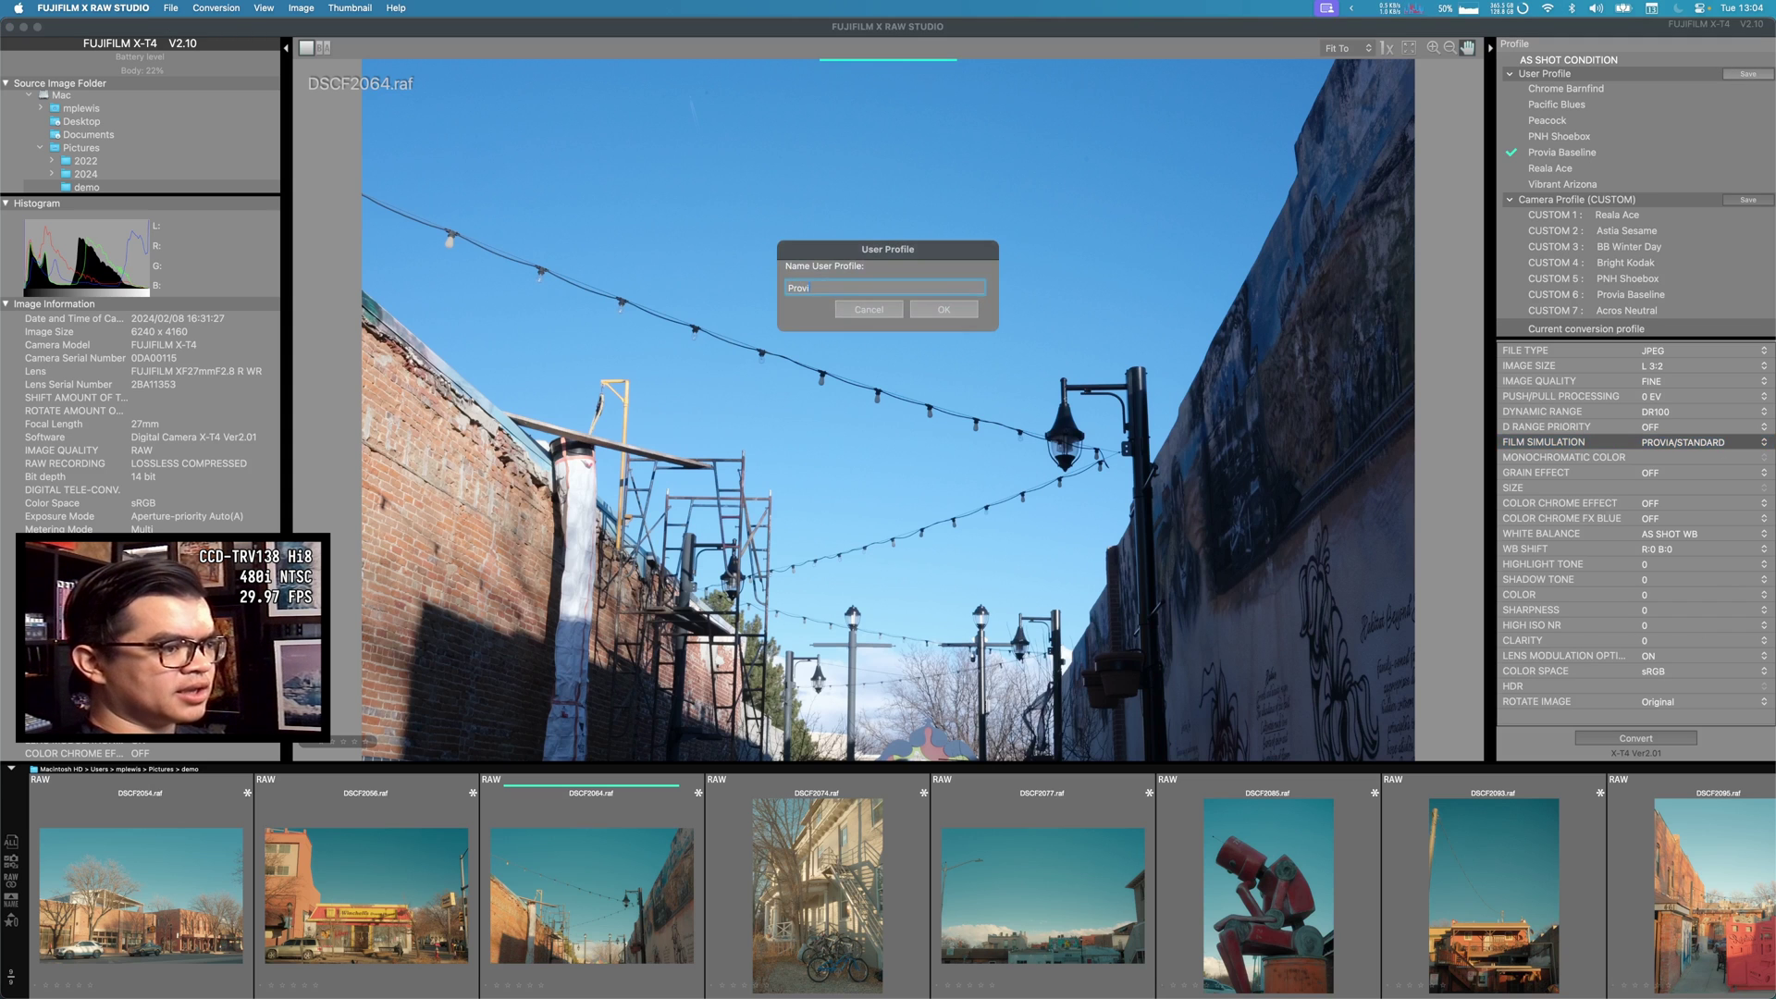
{"action": "type", "text": "a Baseline"}
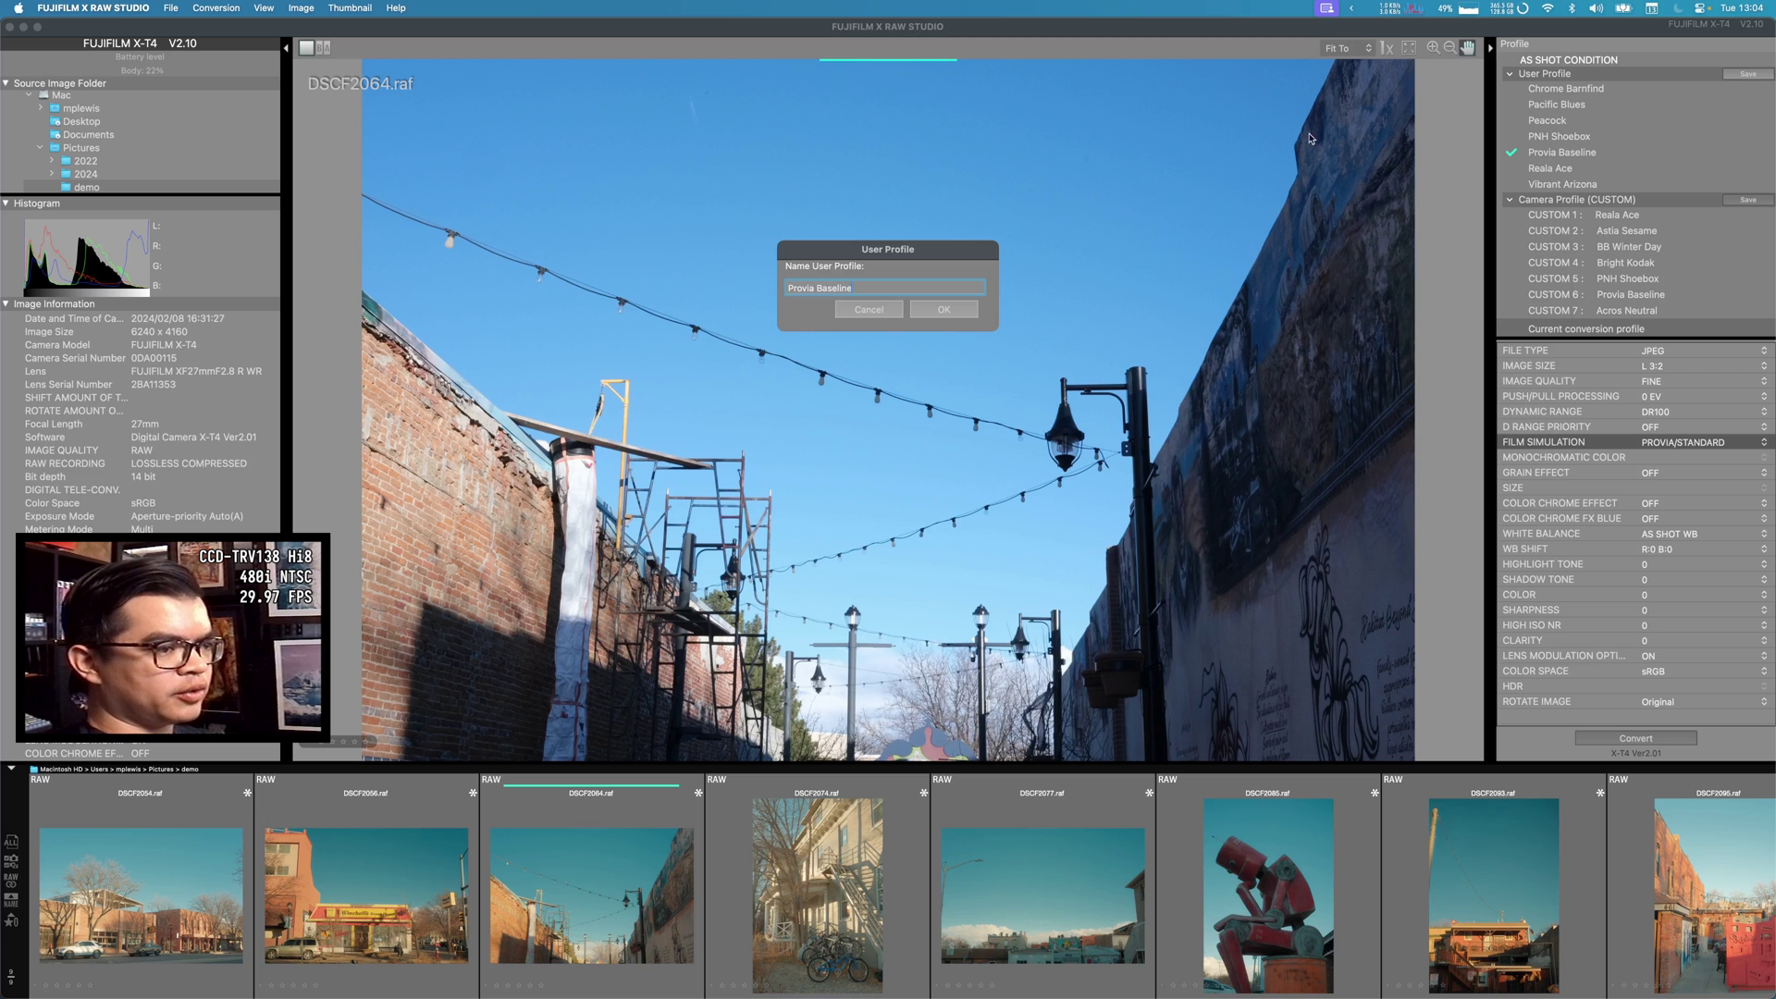
{"action": "key", "text": "Return"}
{"action": "left_click", "coordinate": [740, 870]}
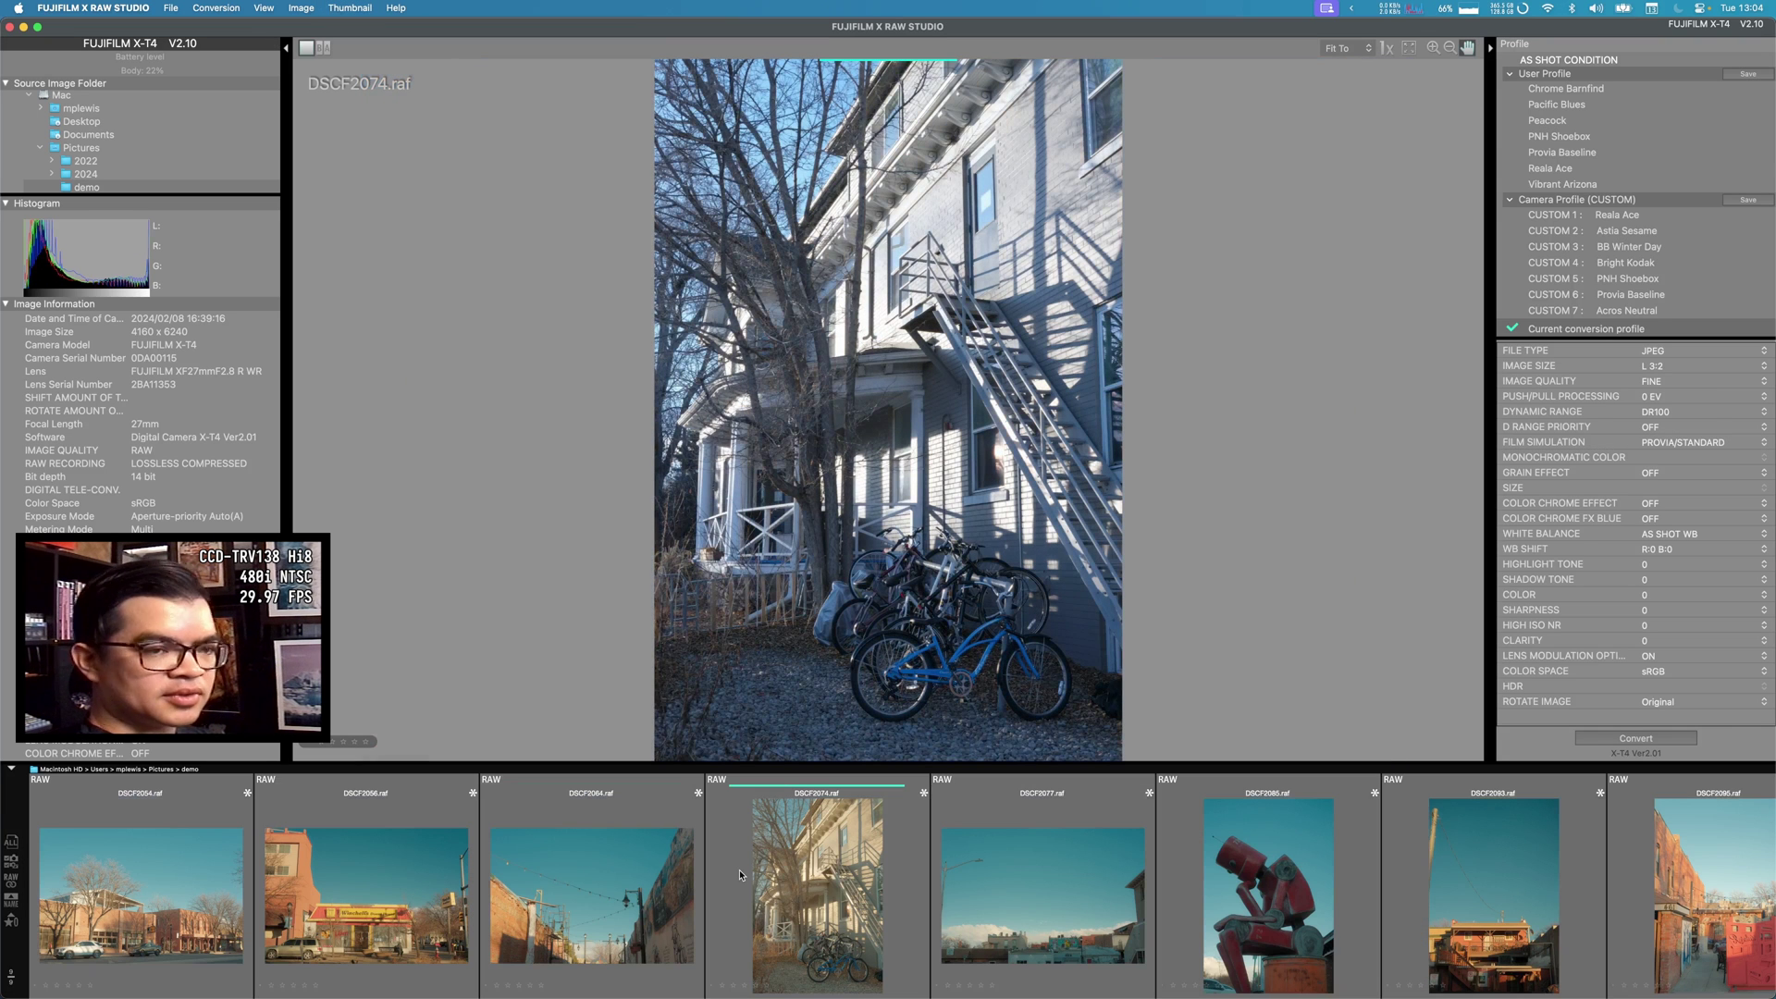
{"action": "left_click", "coordinate": [1546, 155]}
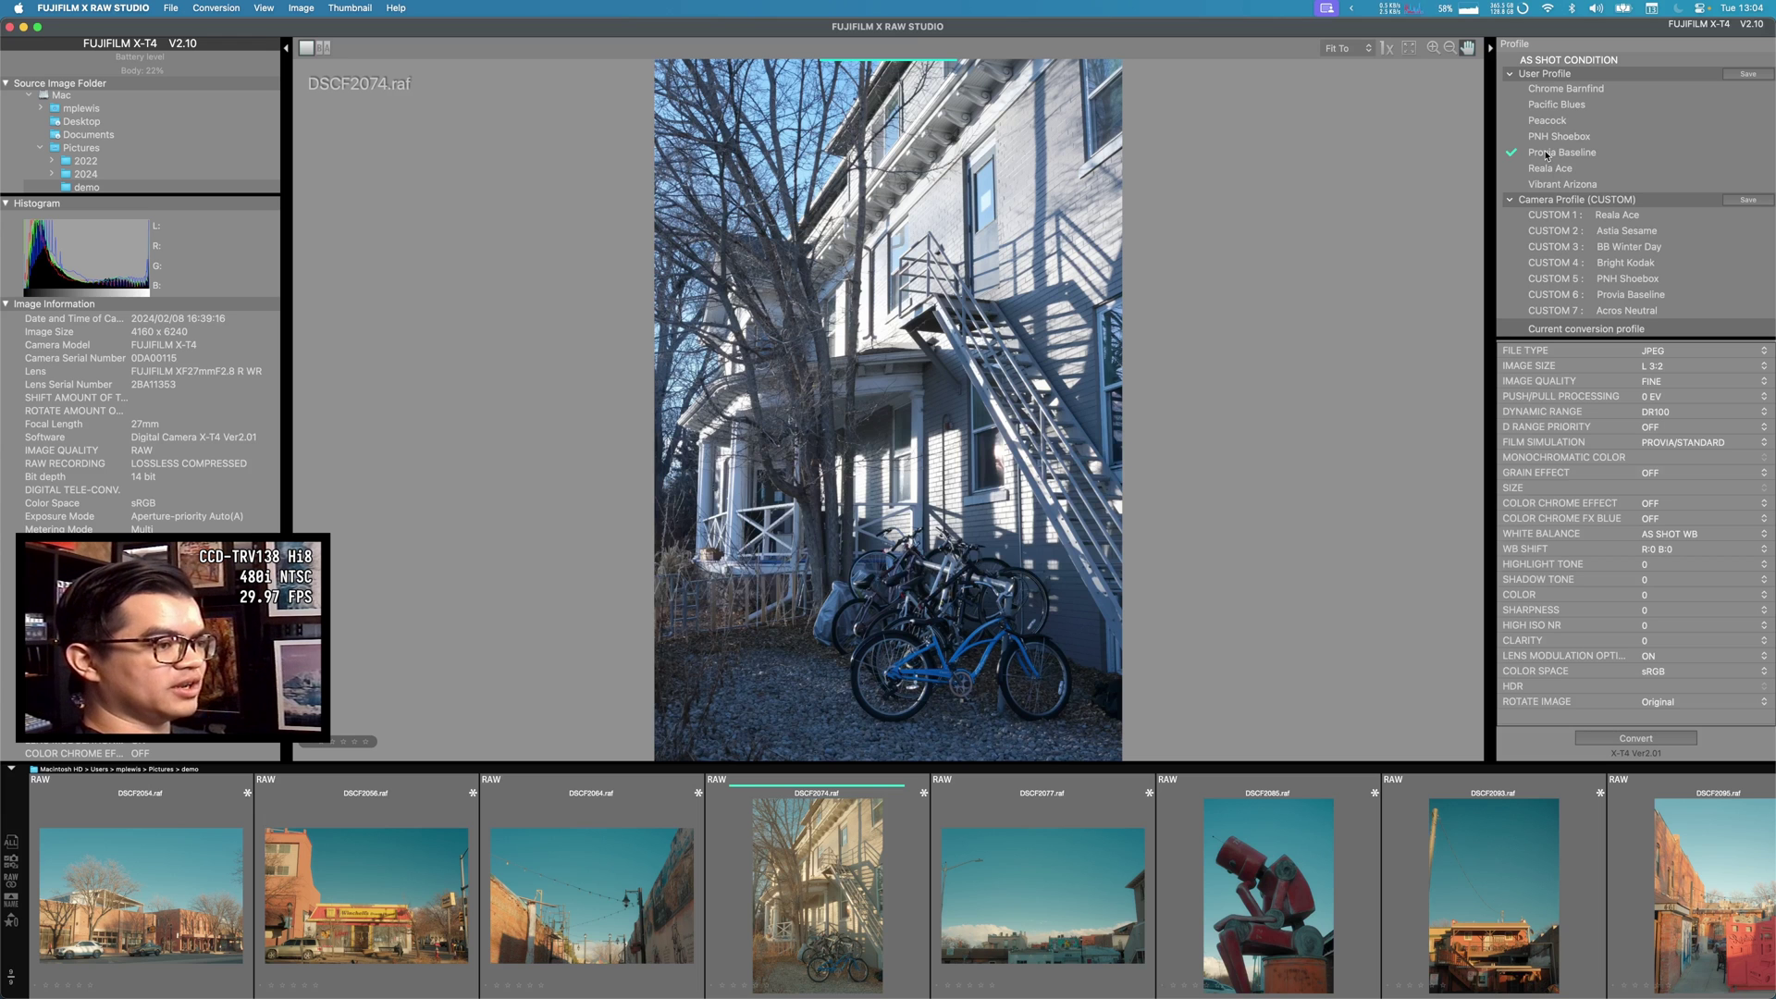
{"action": "left_click", "coordinate": [411, 852]}
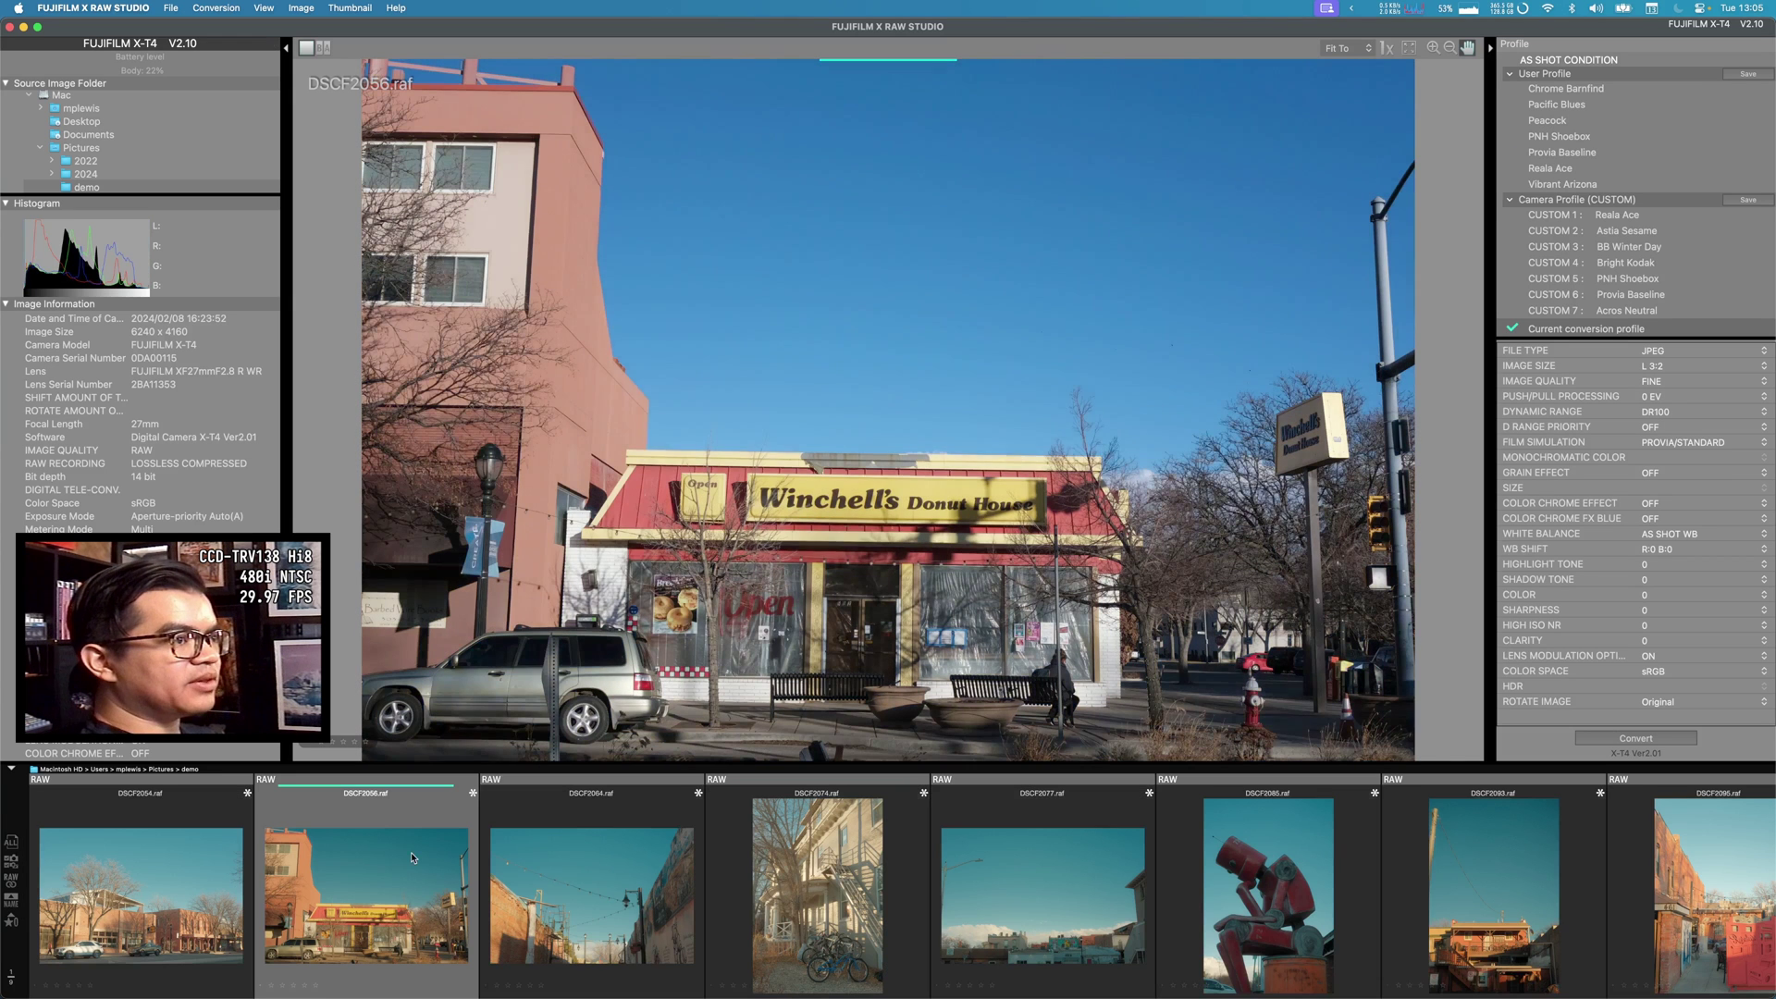
{"action": "left_click", "coordinate": [609, 862]}
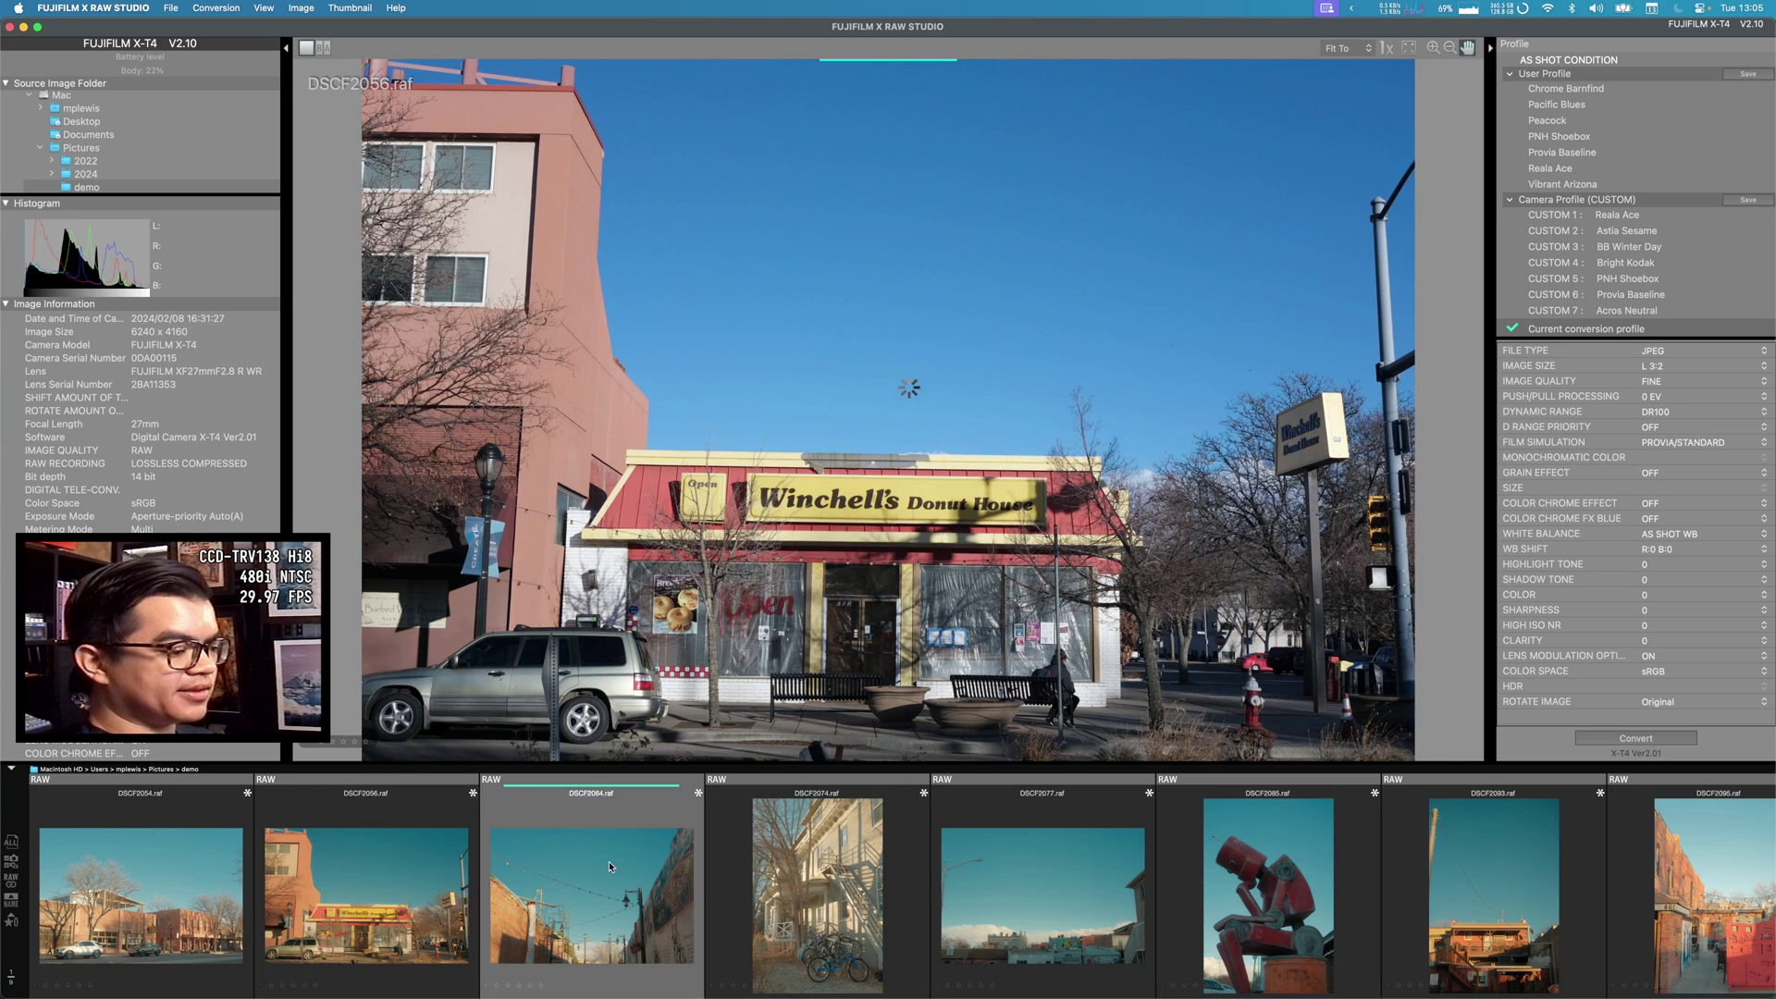
{"action": "left_click", "coordinate": [137, 900]}
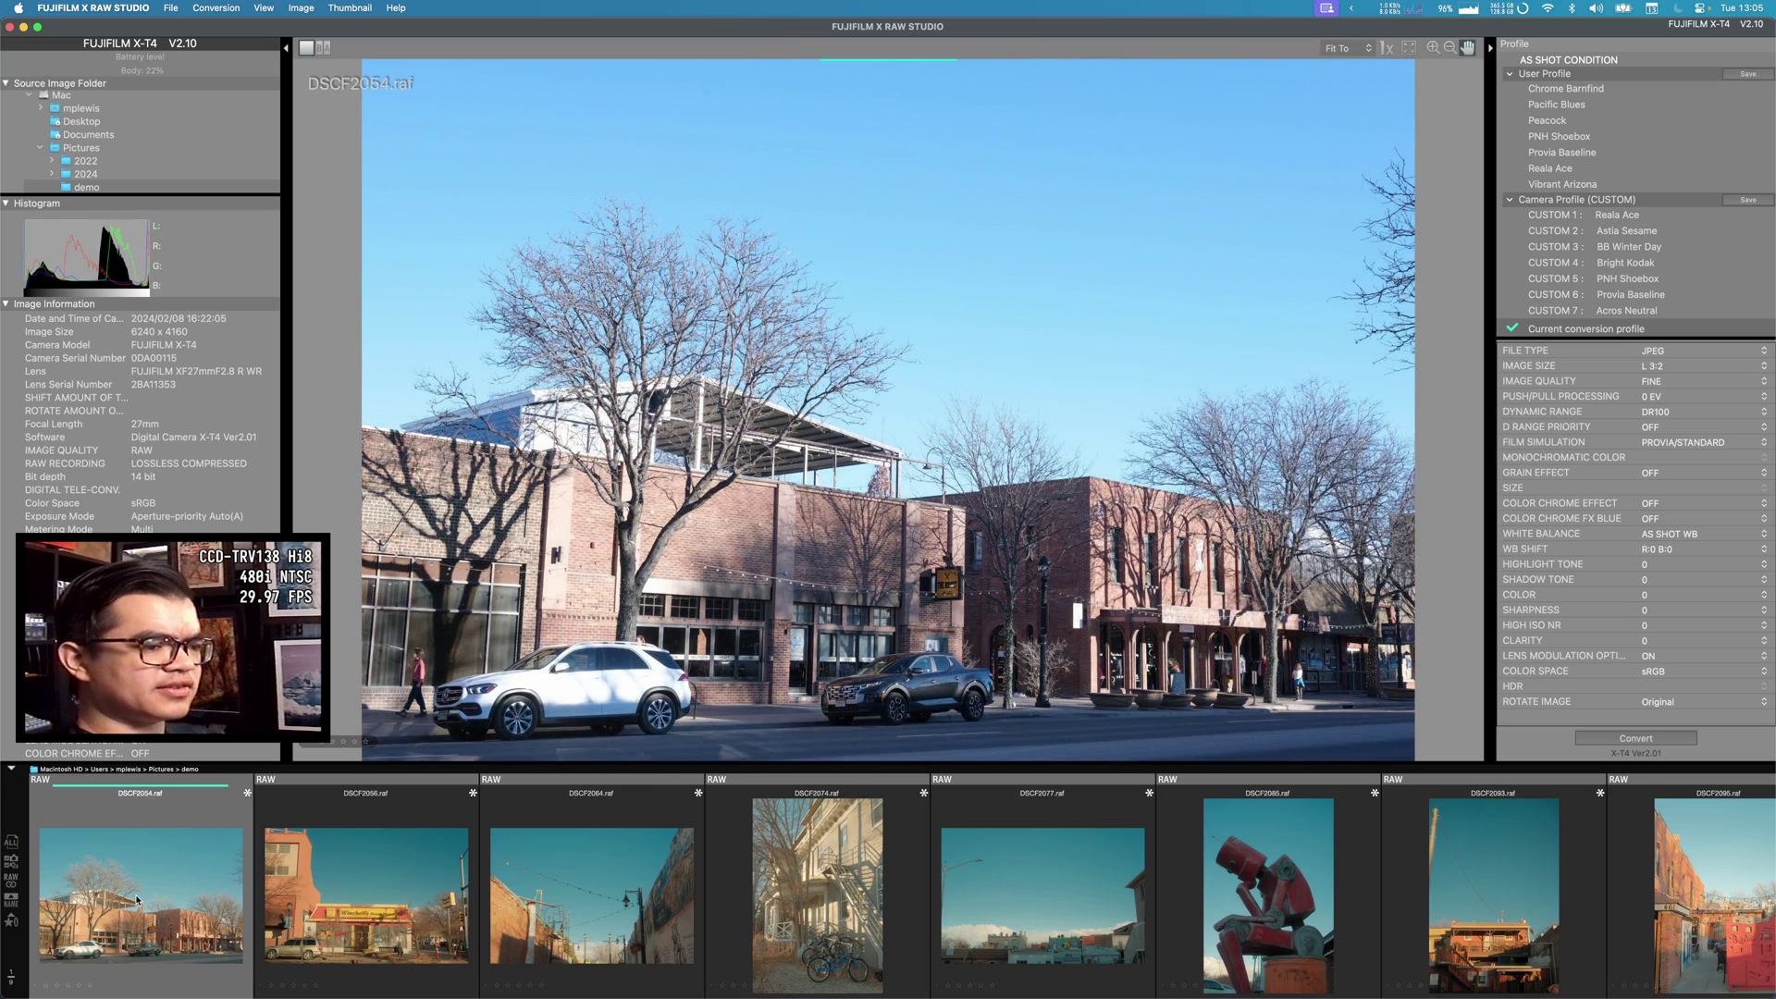
{"action": "left_click", "coordinate": [409, 908]}
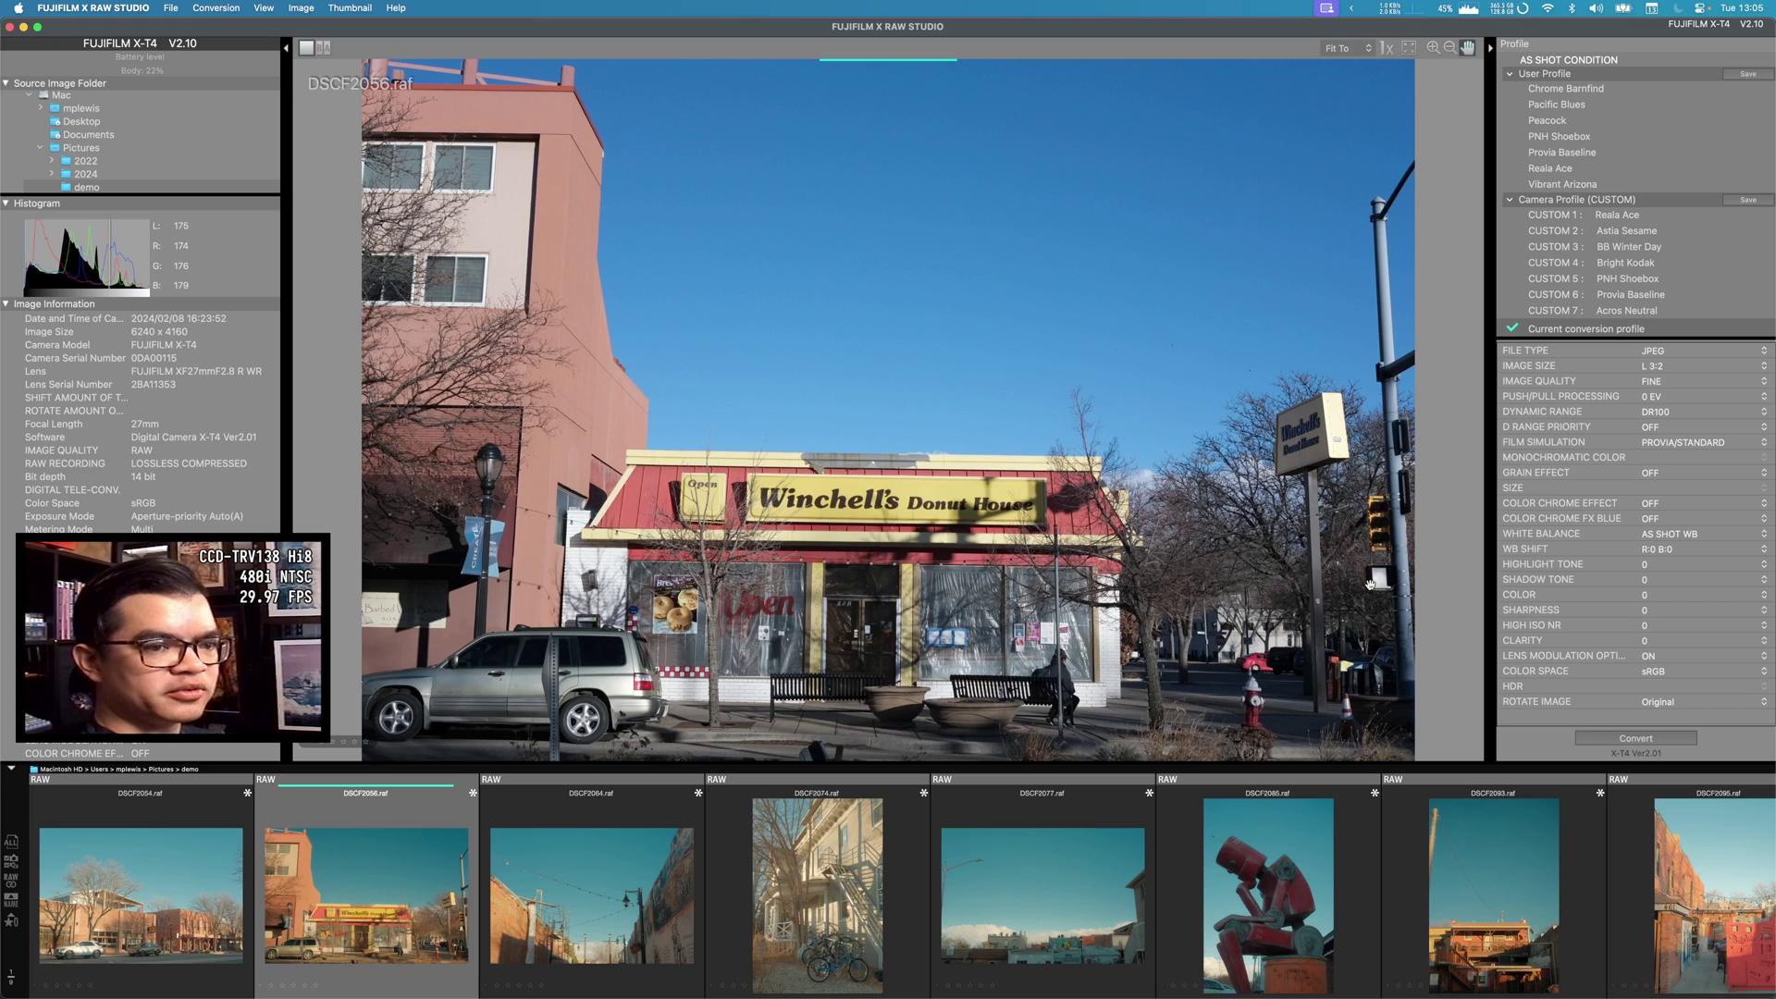
Change DSCF2056's film simulation from the dropdown to CLASSIC Neg.
{"action": "left_click", "coordinate": [1671, 443]}
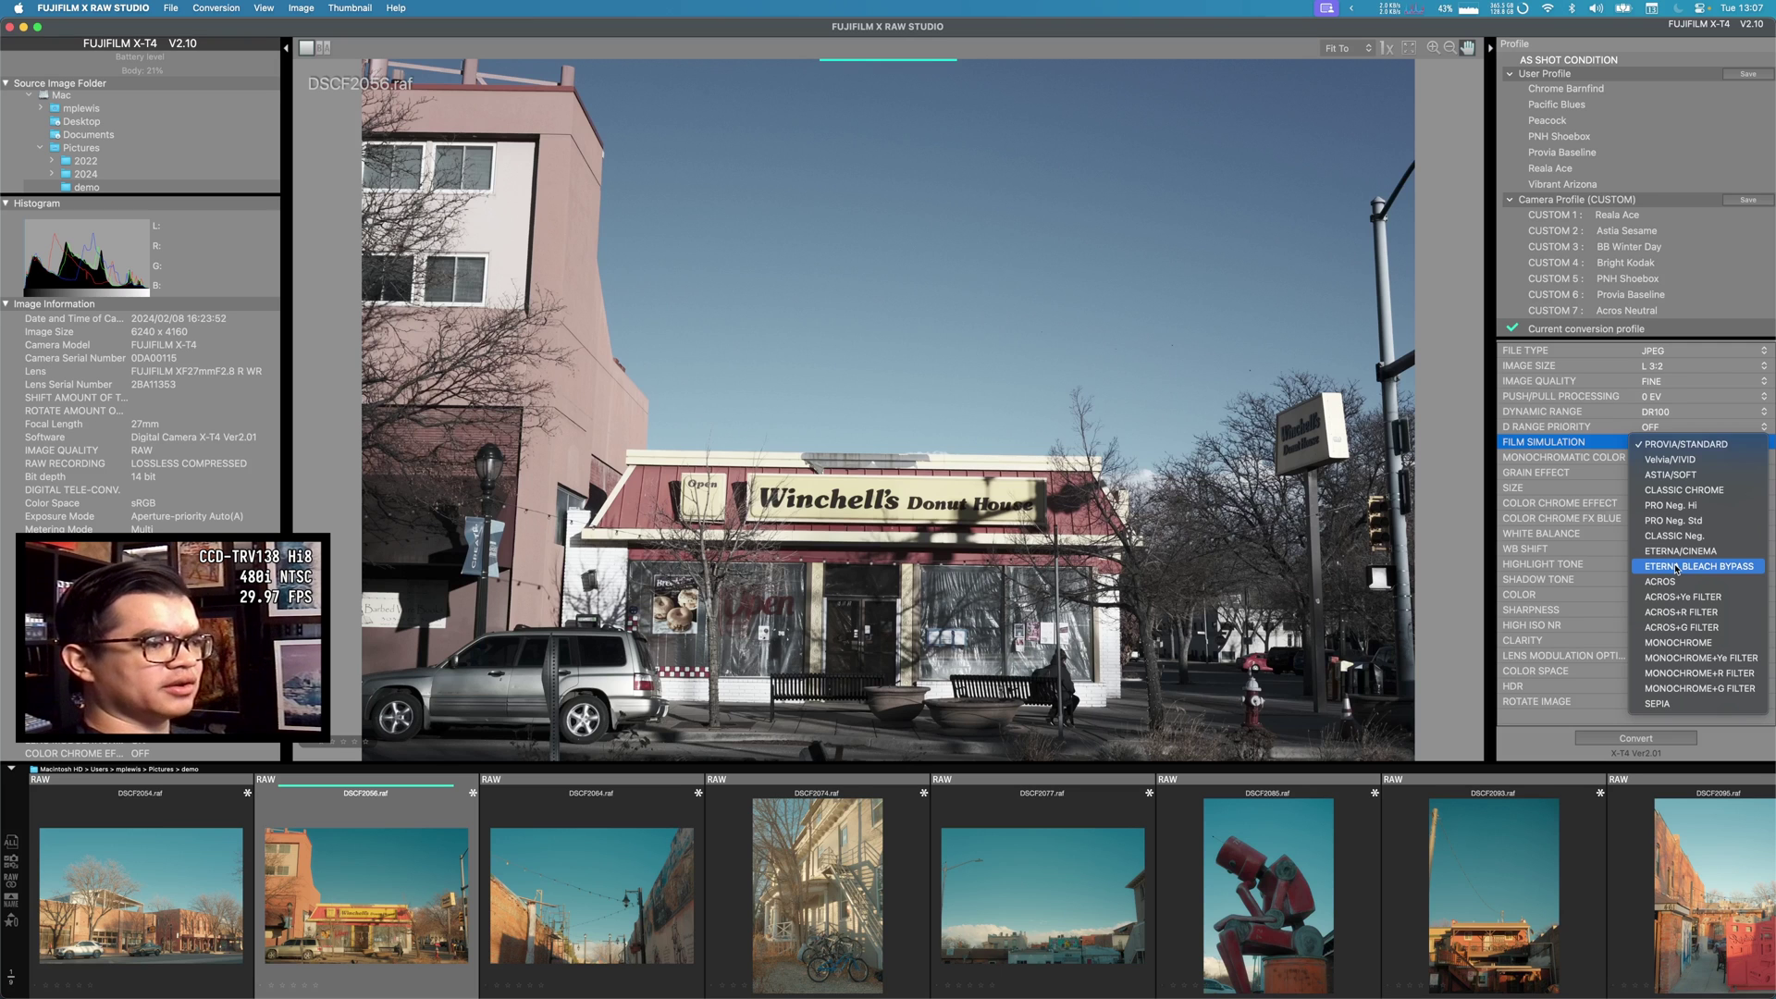
{"action": "left_click", "coordinate": [1681, 536]}
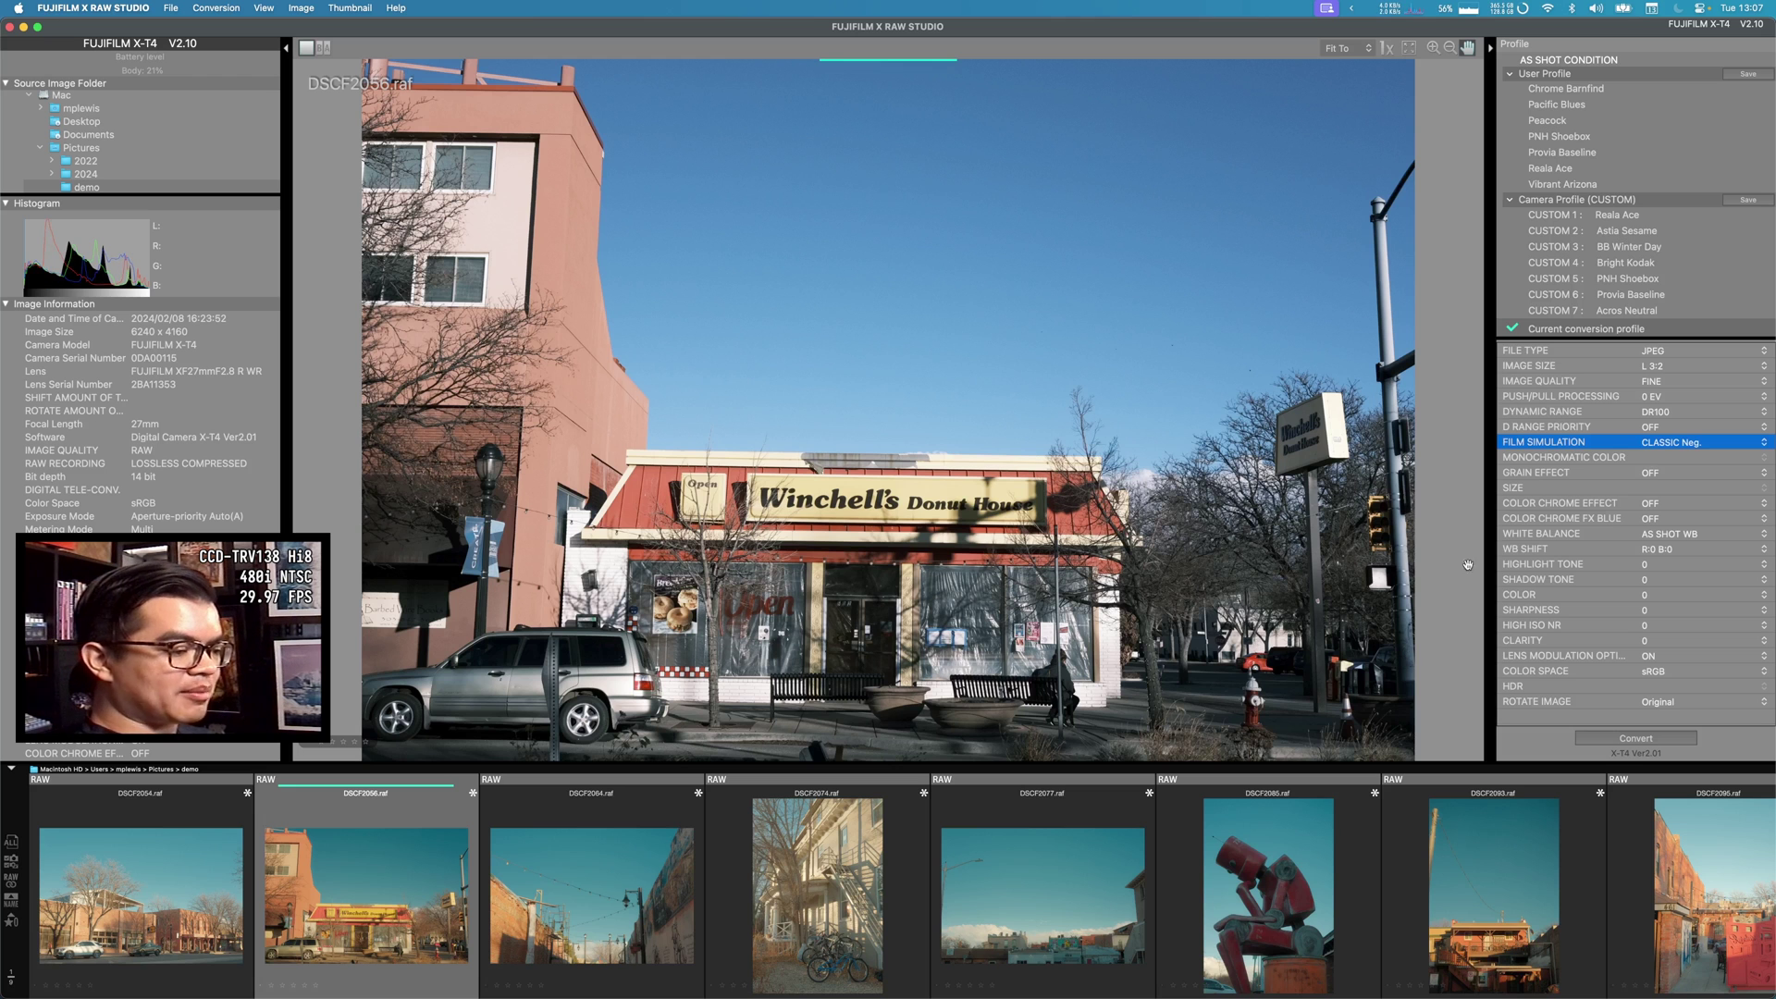
On DSCF2074, review D Range Priority (OFF) and Shadow Tone, leaving both unchanged.
{"action": "left_click", "coordinate": [847, 911]}
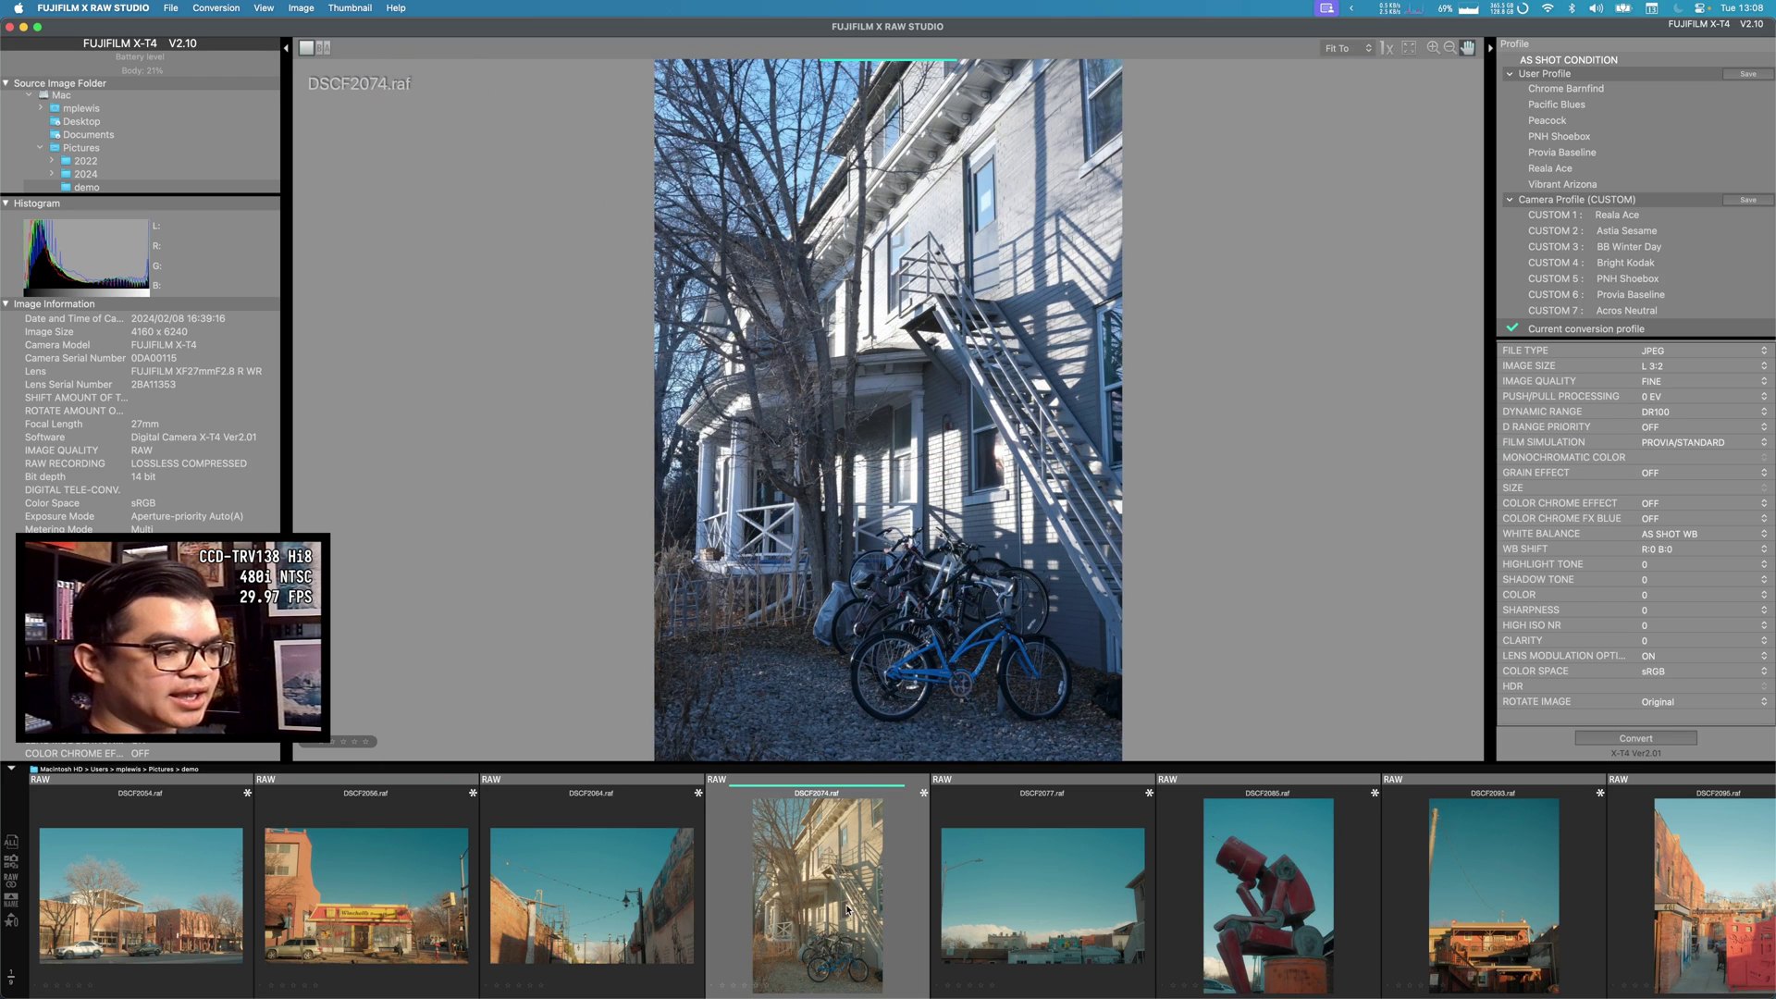
{"action": "left_click", "coordinate": [1667, 428]}
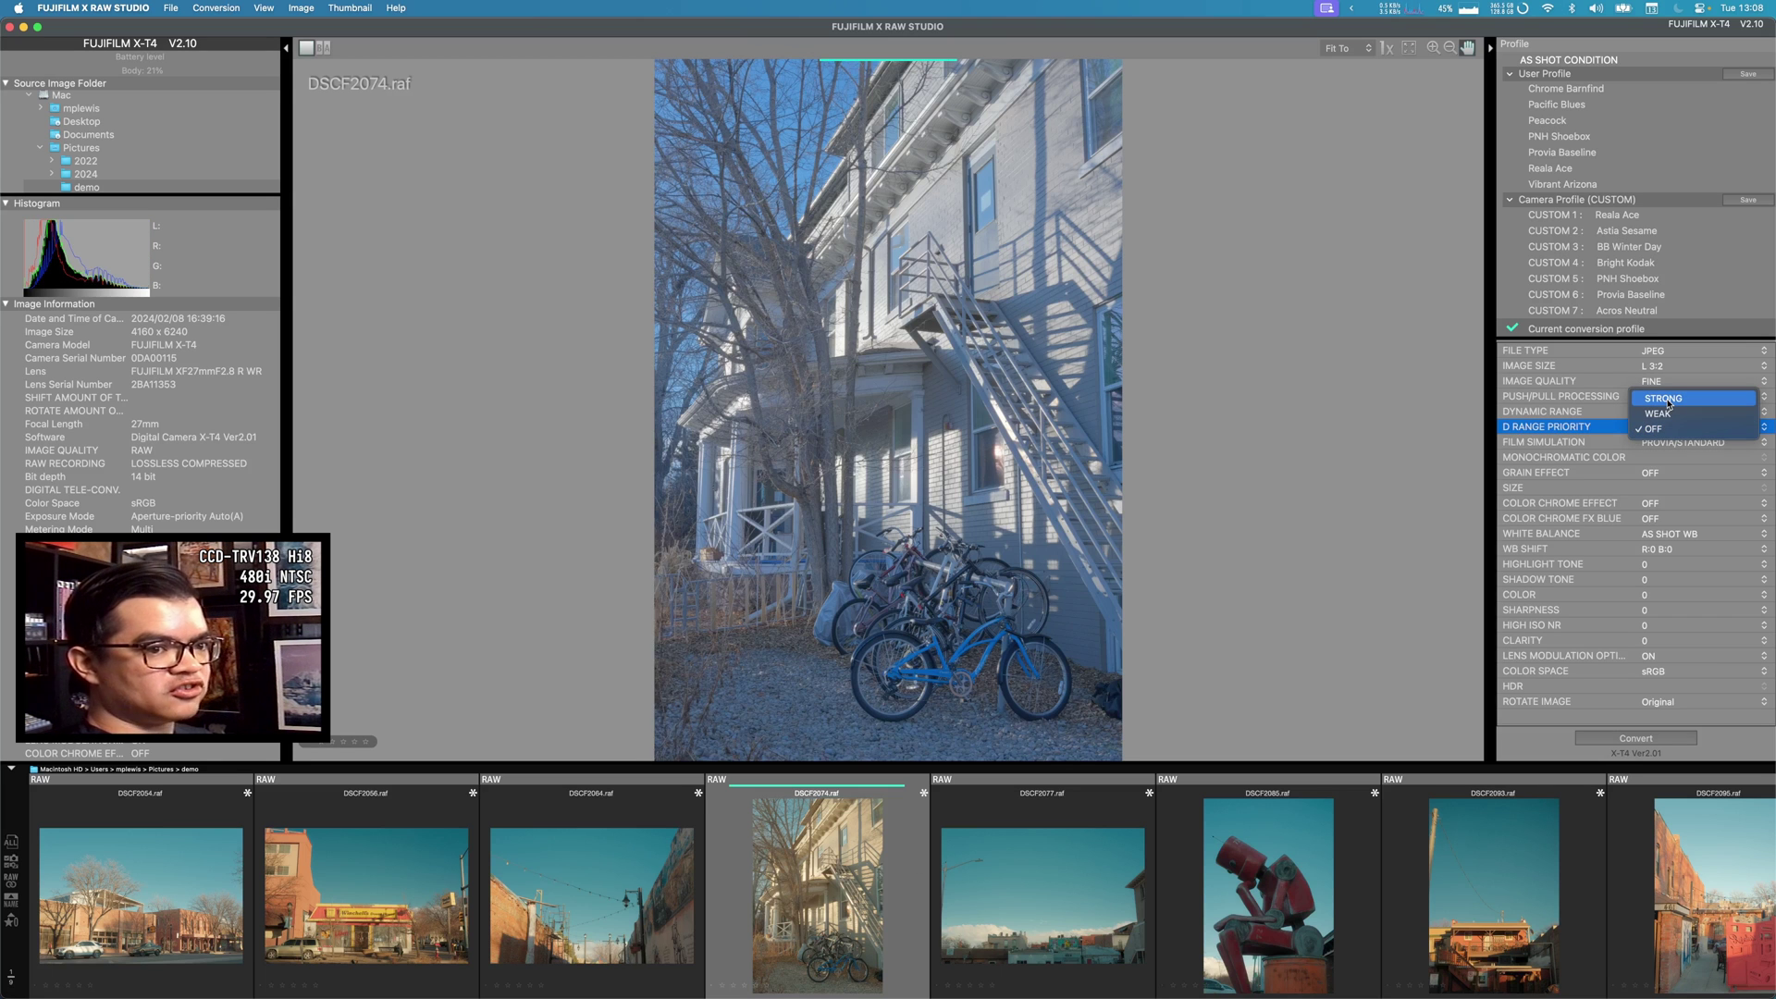
{"action": "left_click", "coordinate": [1655, 428]}
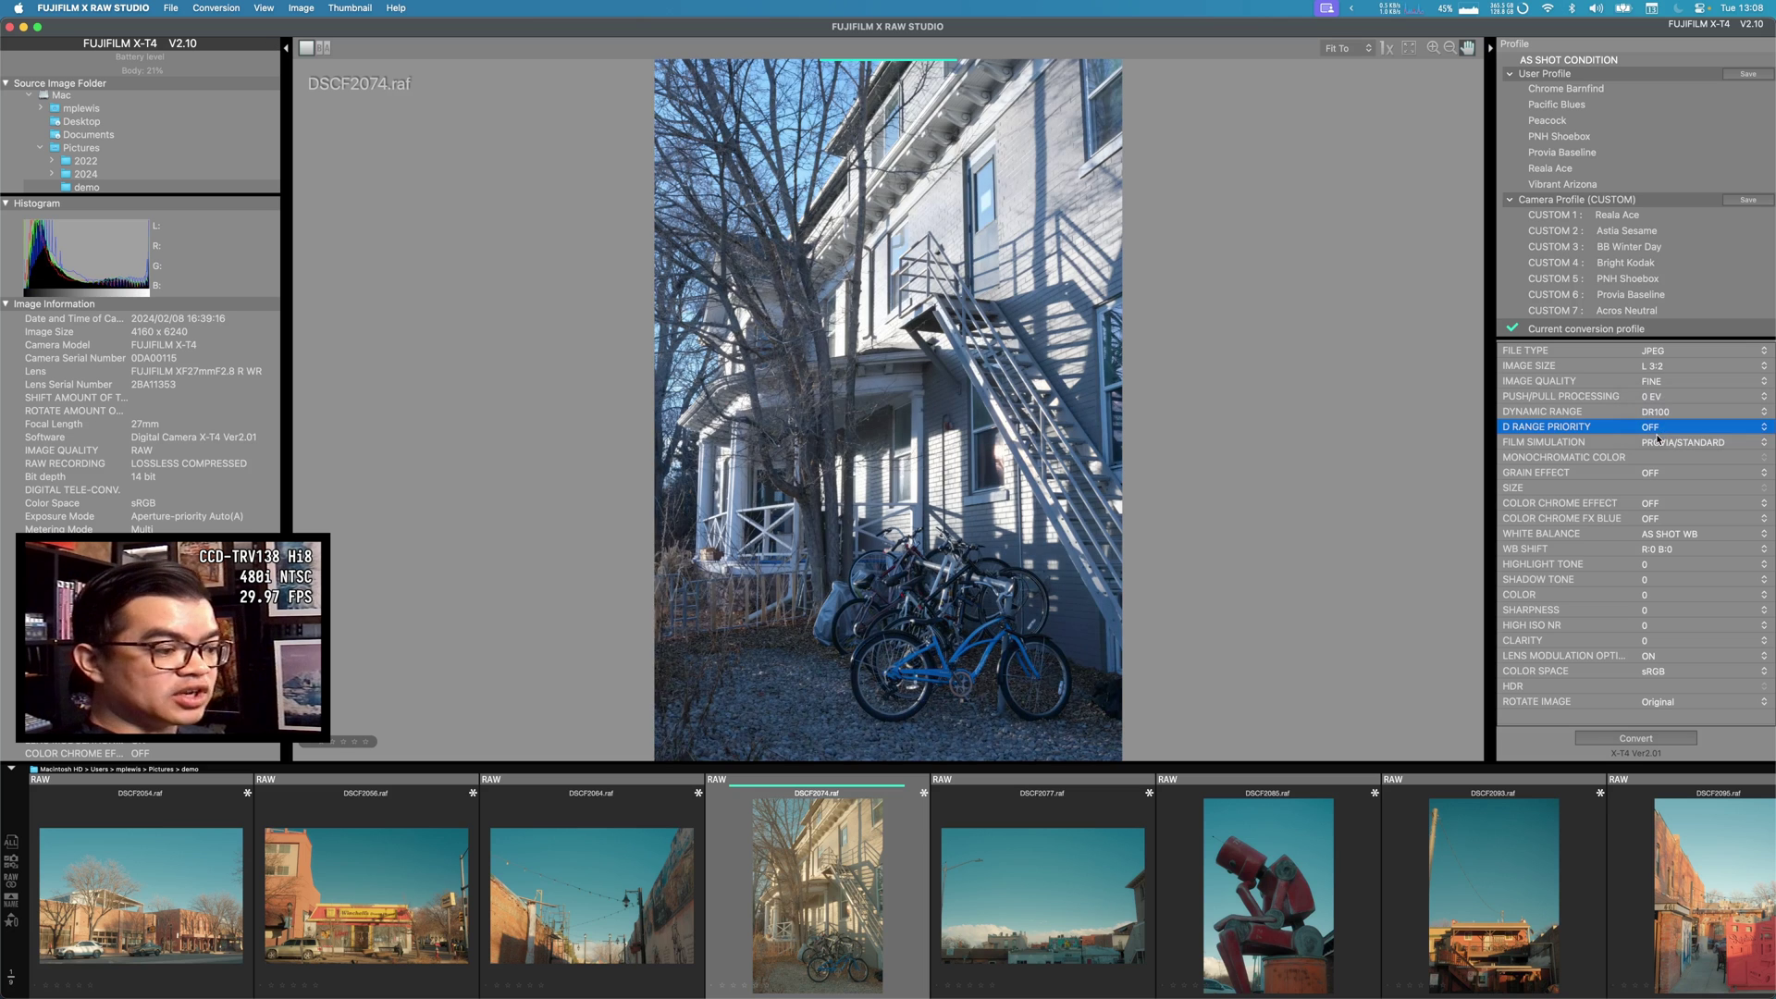
{"action": "left_click", "coordinate": [1654, 582]}
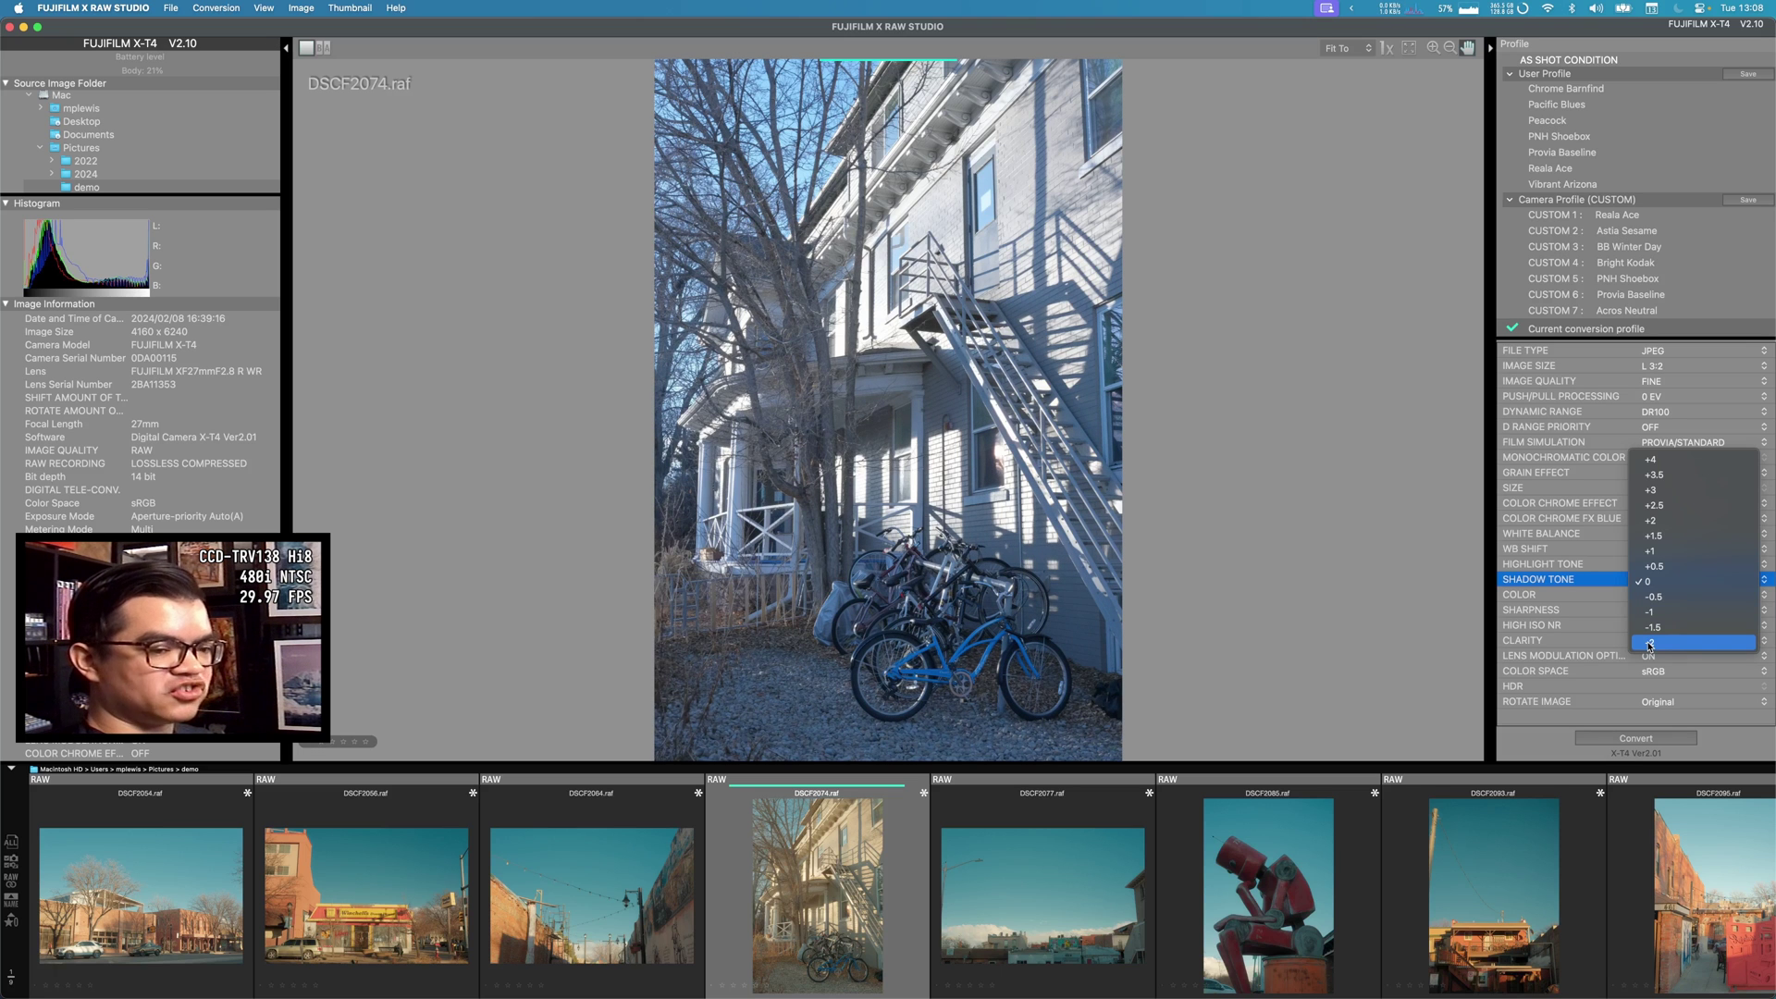
{"action": "left_click", "coordinate": [1568, 617]}
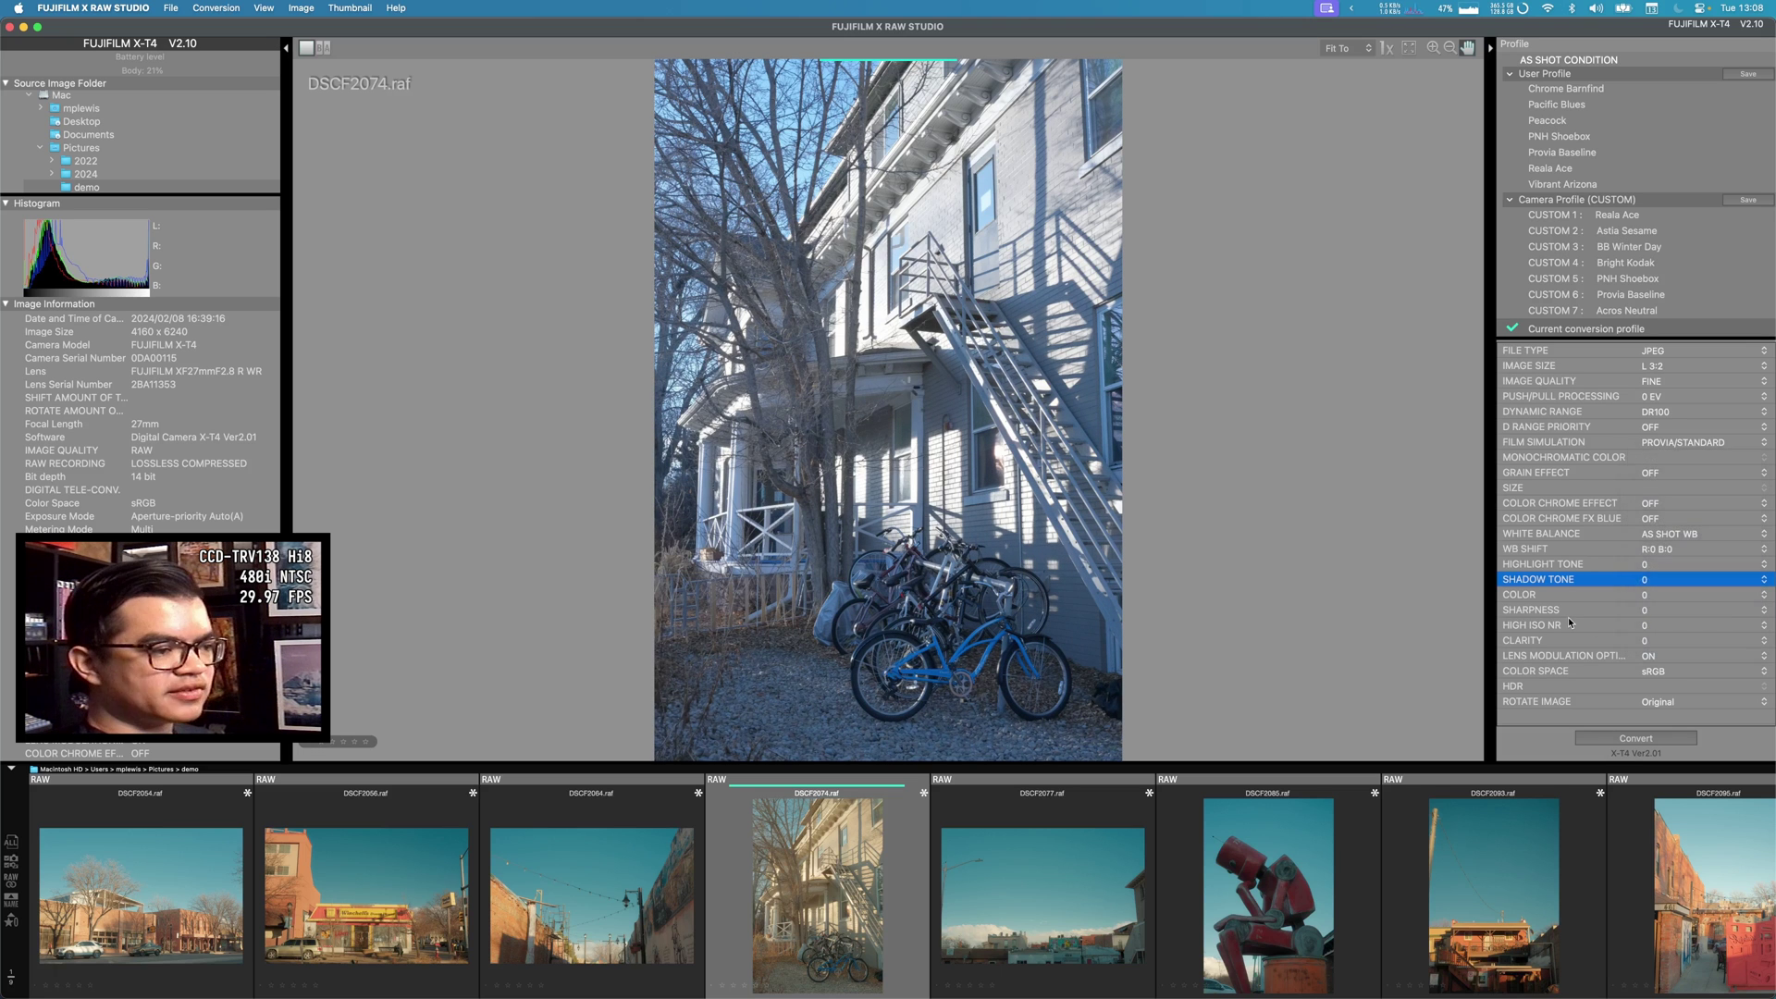
Back on the Winchell's photo DSCF2056, set D Range Priority to WEAK.
{"action": "left_click", "coordinate": [449, 901]}
{"action": "left_click", "coordinate": [1655, 426]}
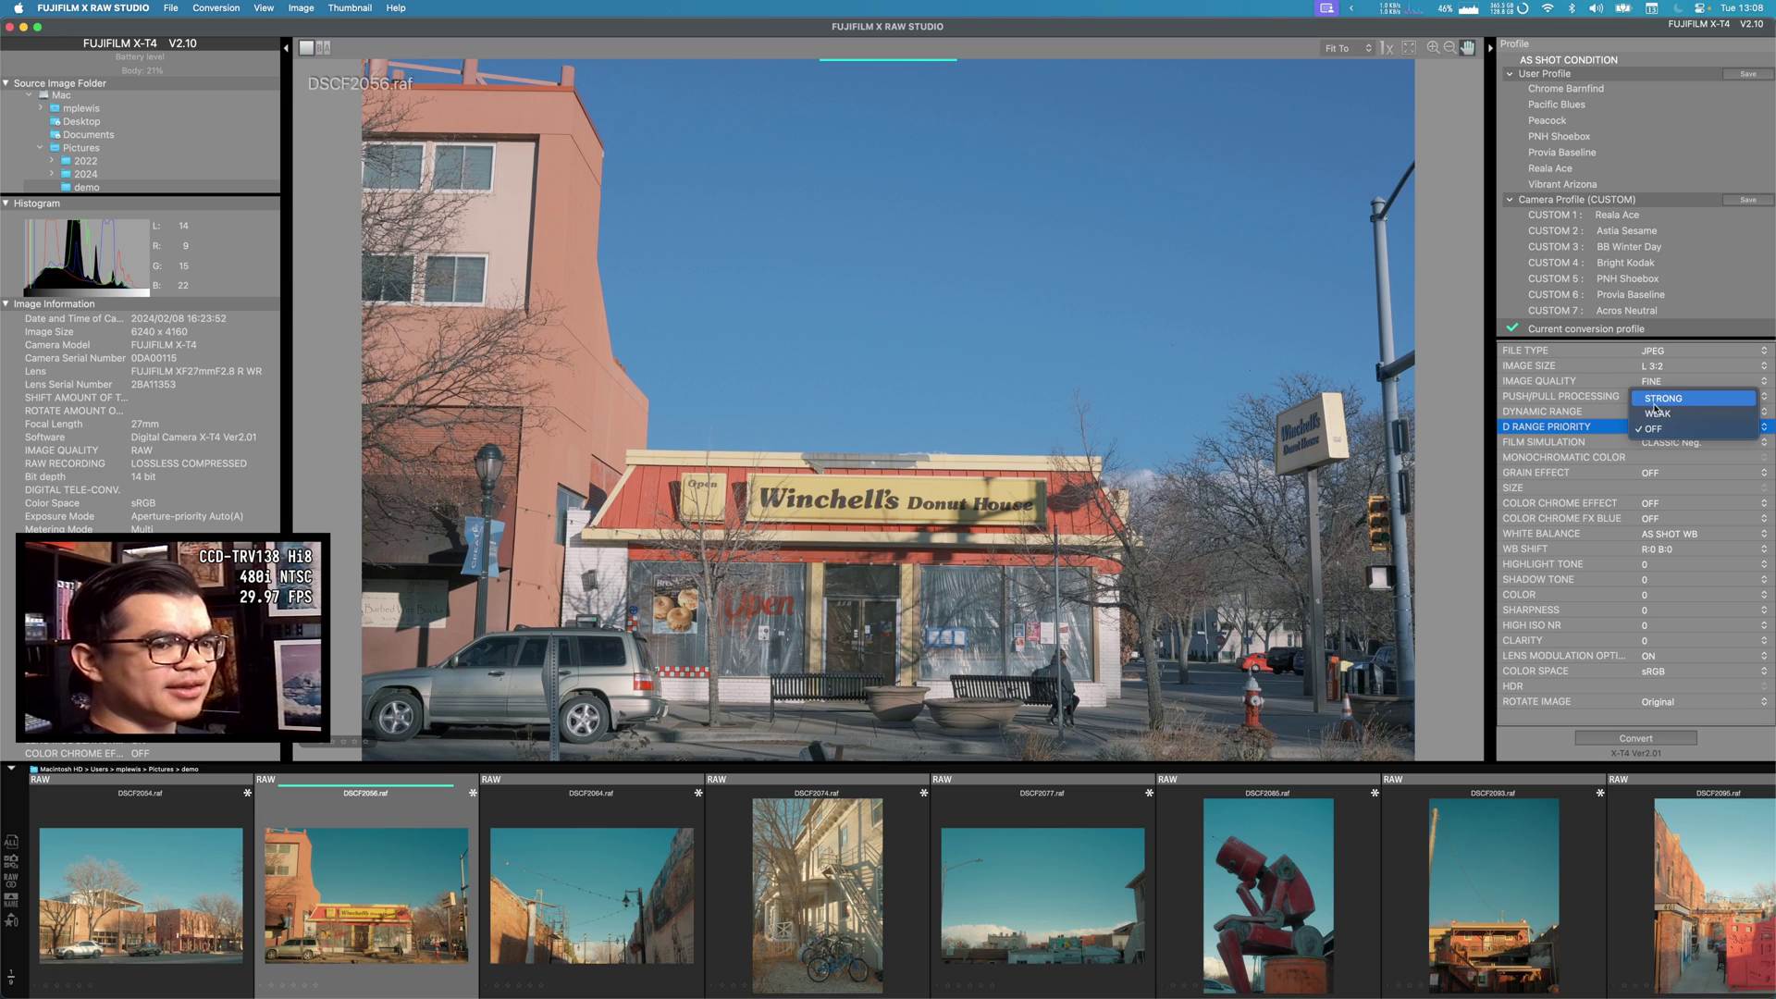
{"action": "left_click", "coordinate": [1656, 414]}
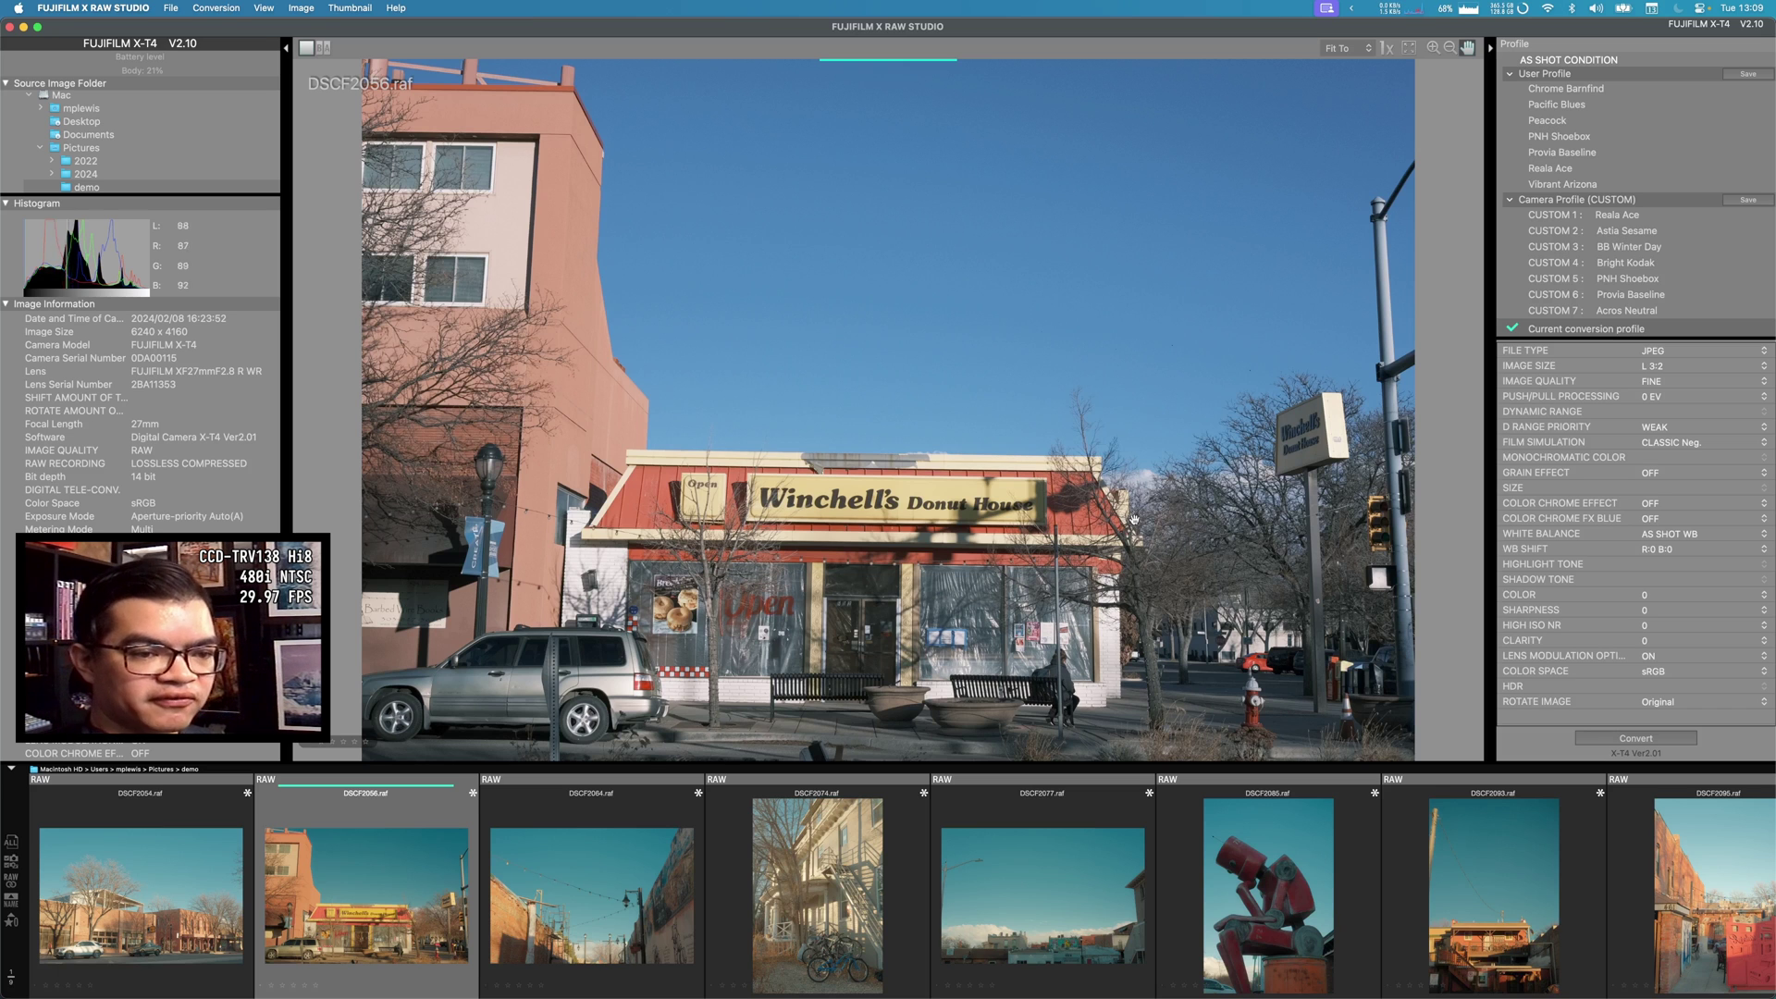
Set white balance to DAYLIGHT and apply a WB shift of R:5 B:-2.
{"action": "left_click", "coordinate": [1653, 534]}
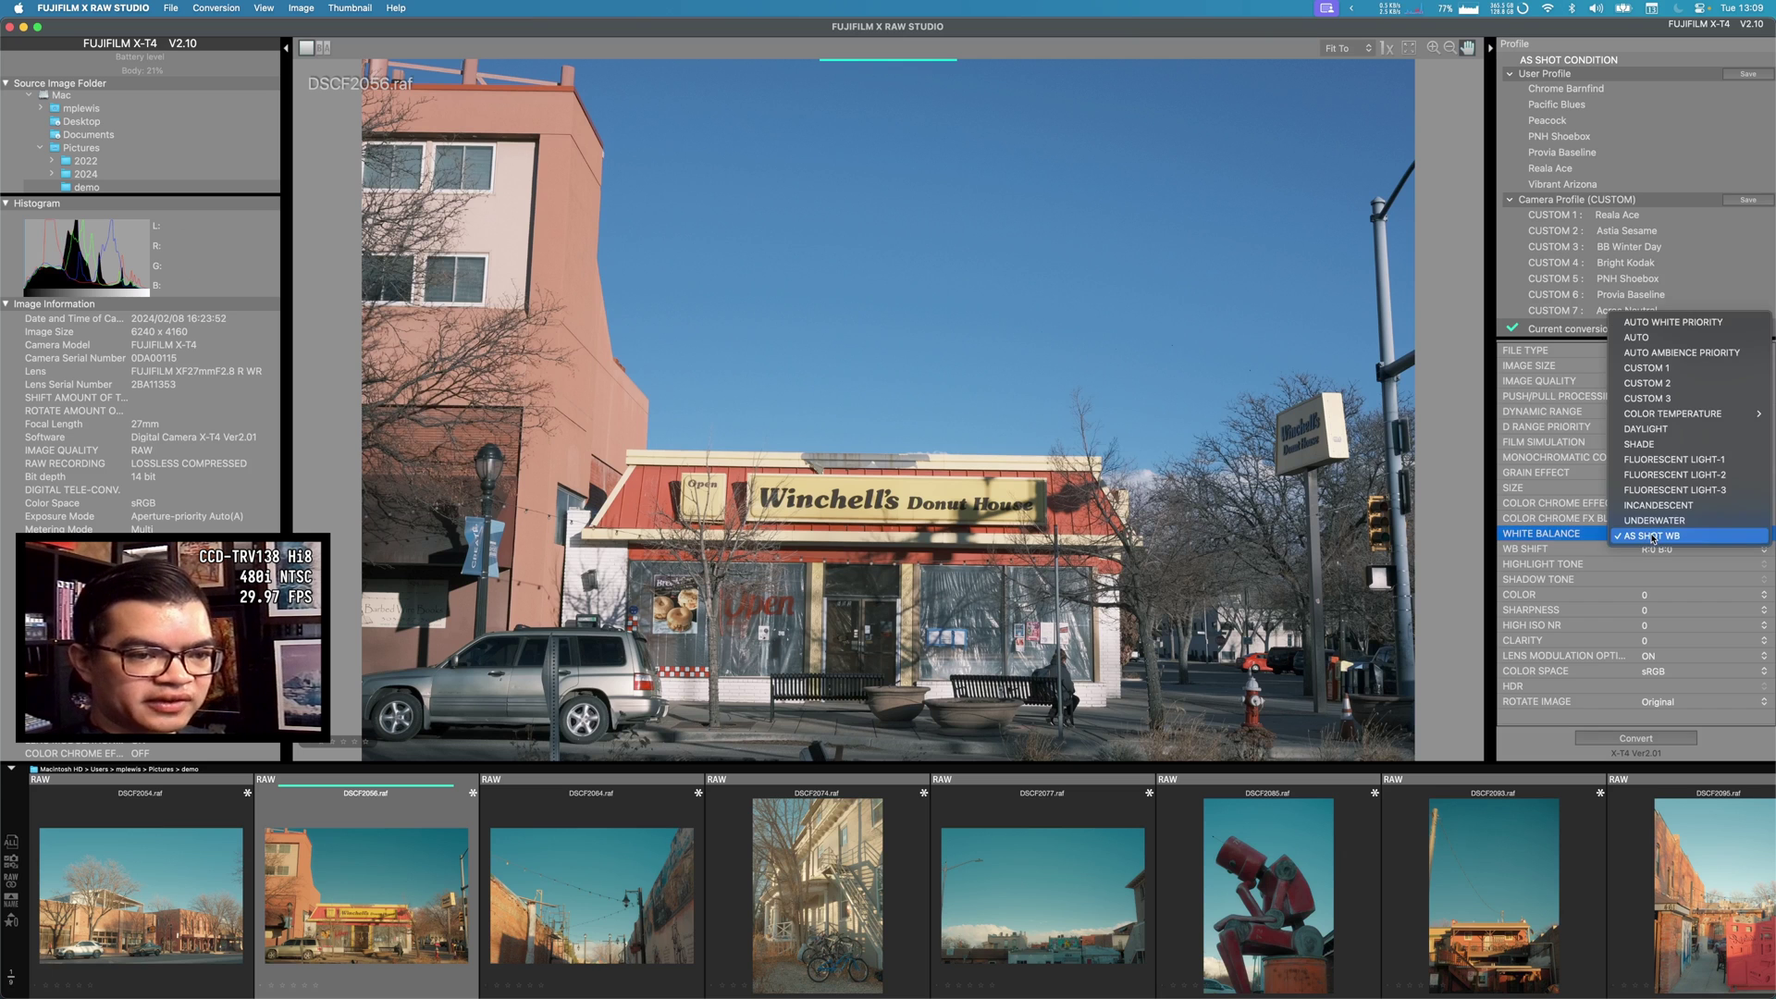
{"action": "key", "text": "Up"}
{"action": "key", "text": "Up"}
{"action": "key", "text": "Up"}
{"action": "key", "text": "Up"}
{"action": "key", "text": "Up"}
{"action": "key", "text": "Up"}
{"action": "key", "text": "Up"}
{"action": "key", "text": "Return"}
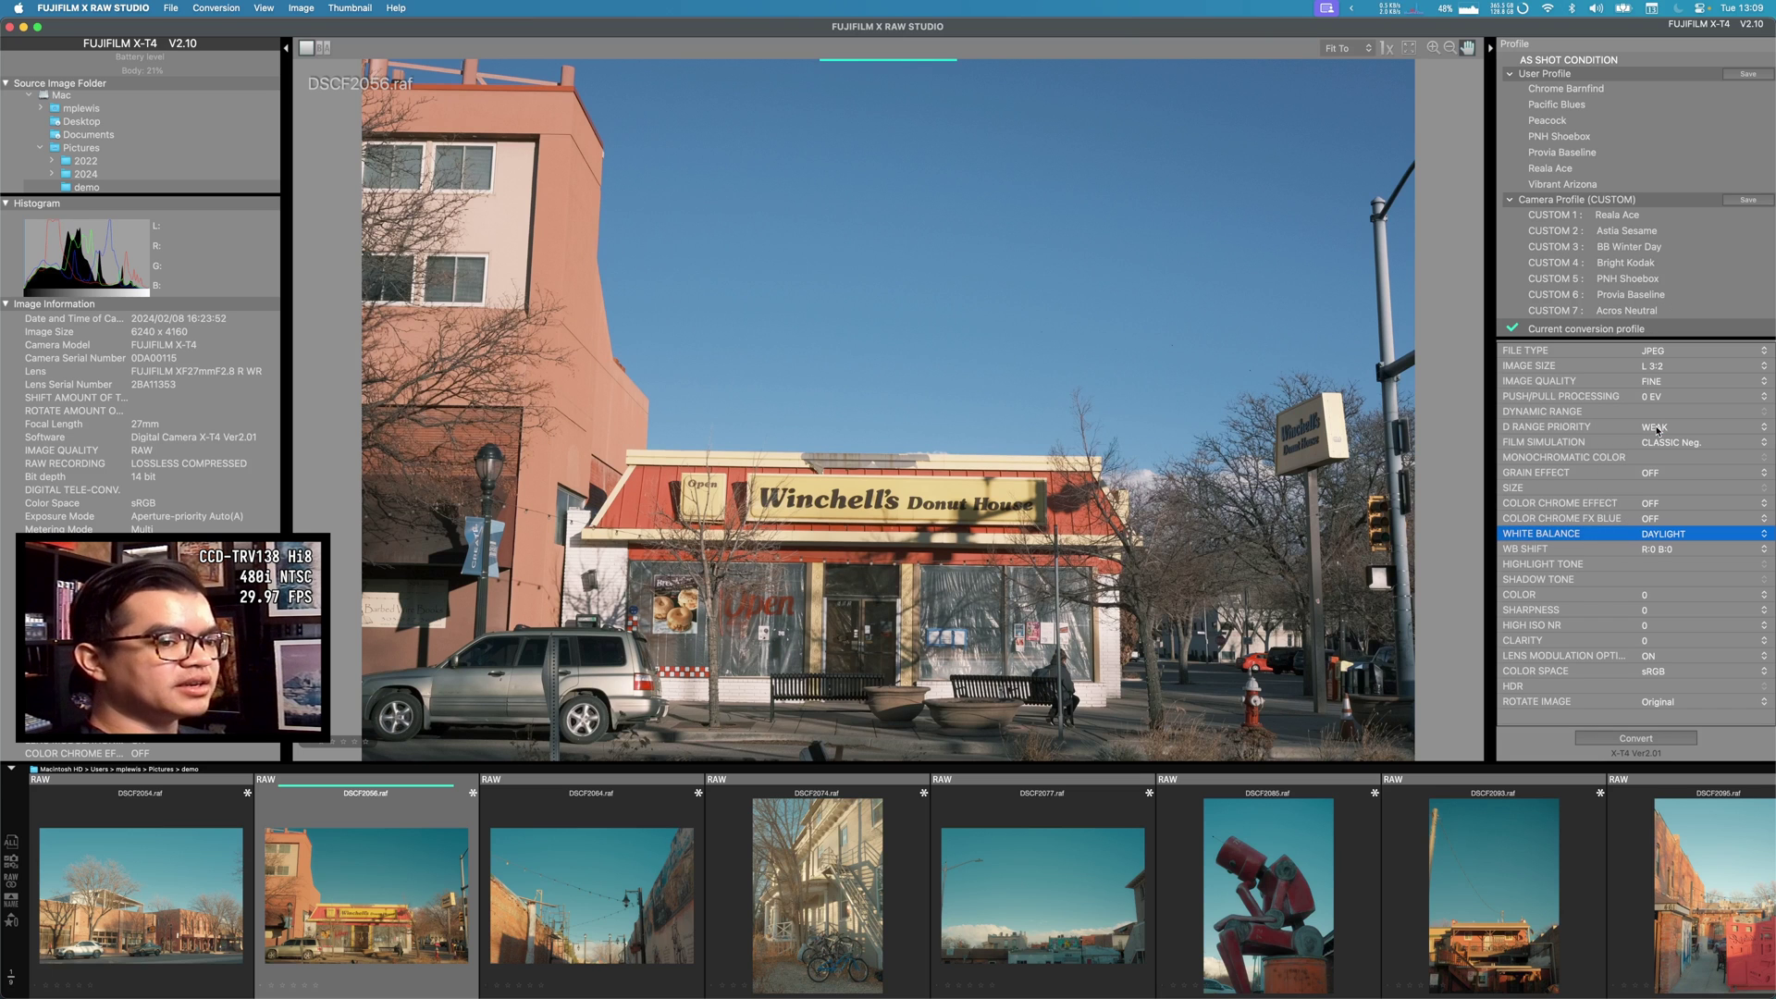
{"action": "left_click", "coordinate": [1662, 549]}
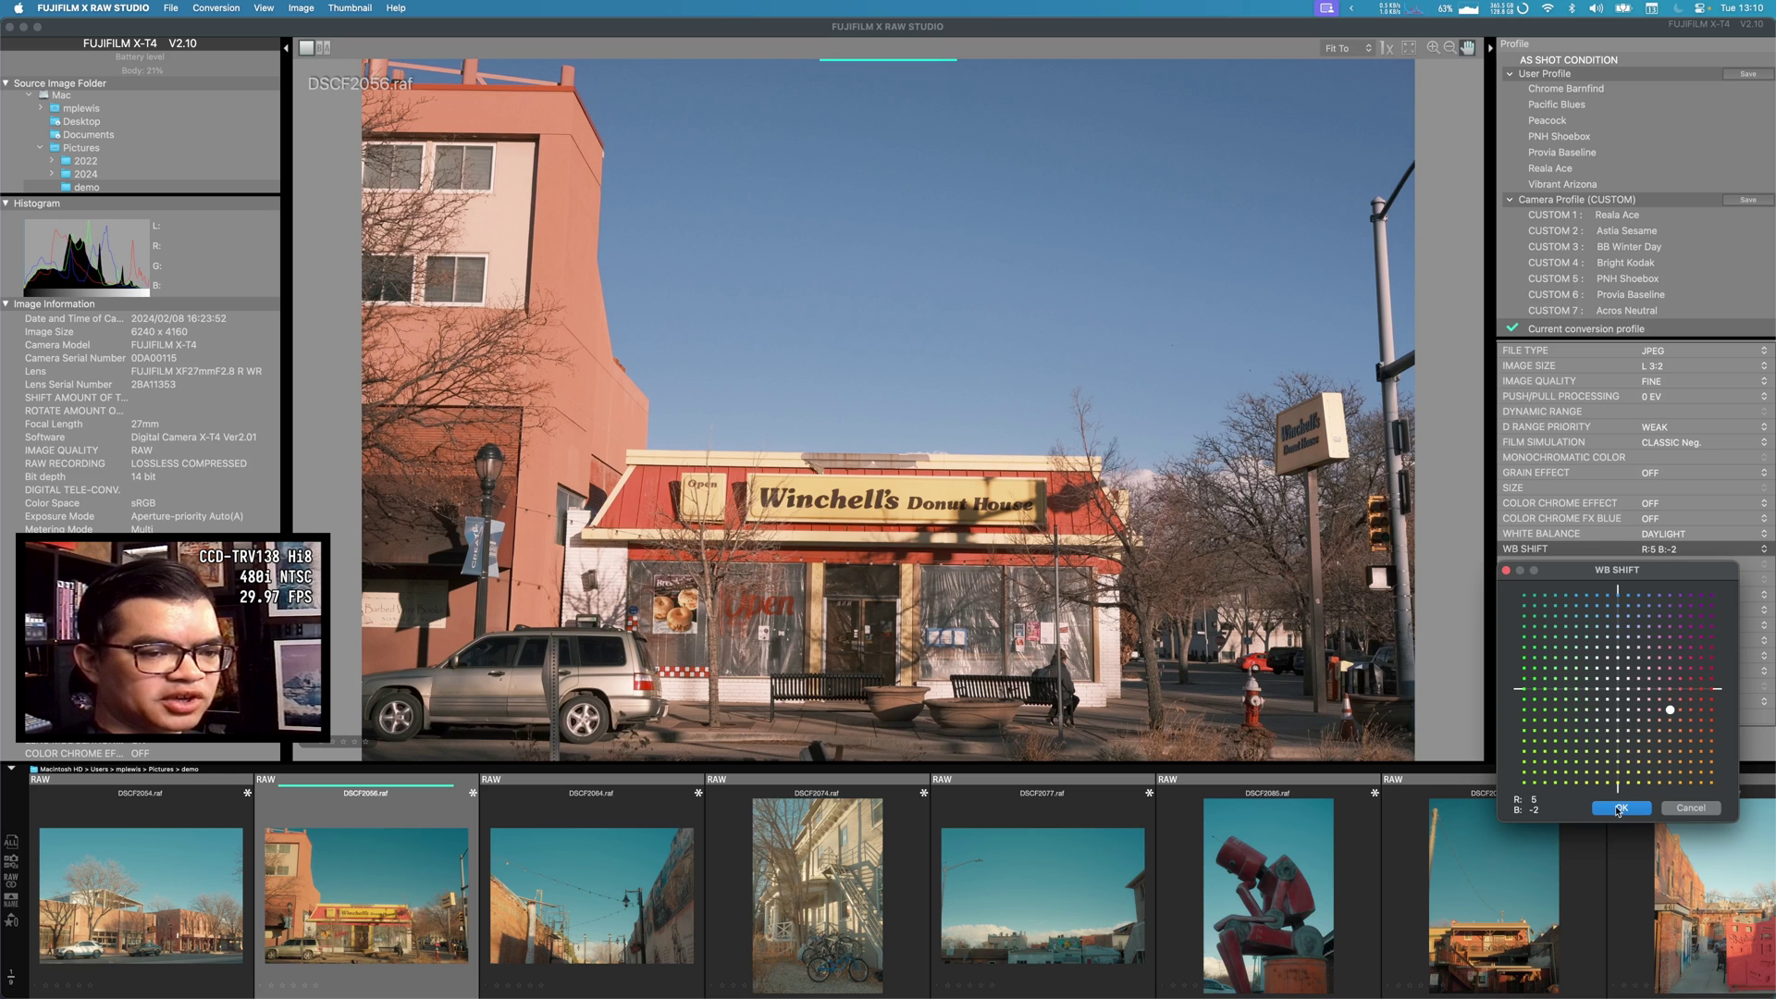
{"action": "left_click", "coordinate": [1619, 808]}
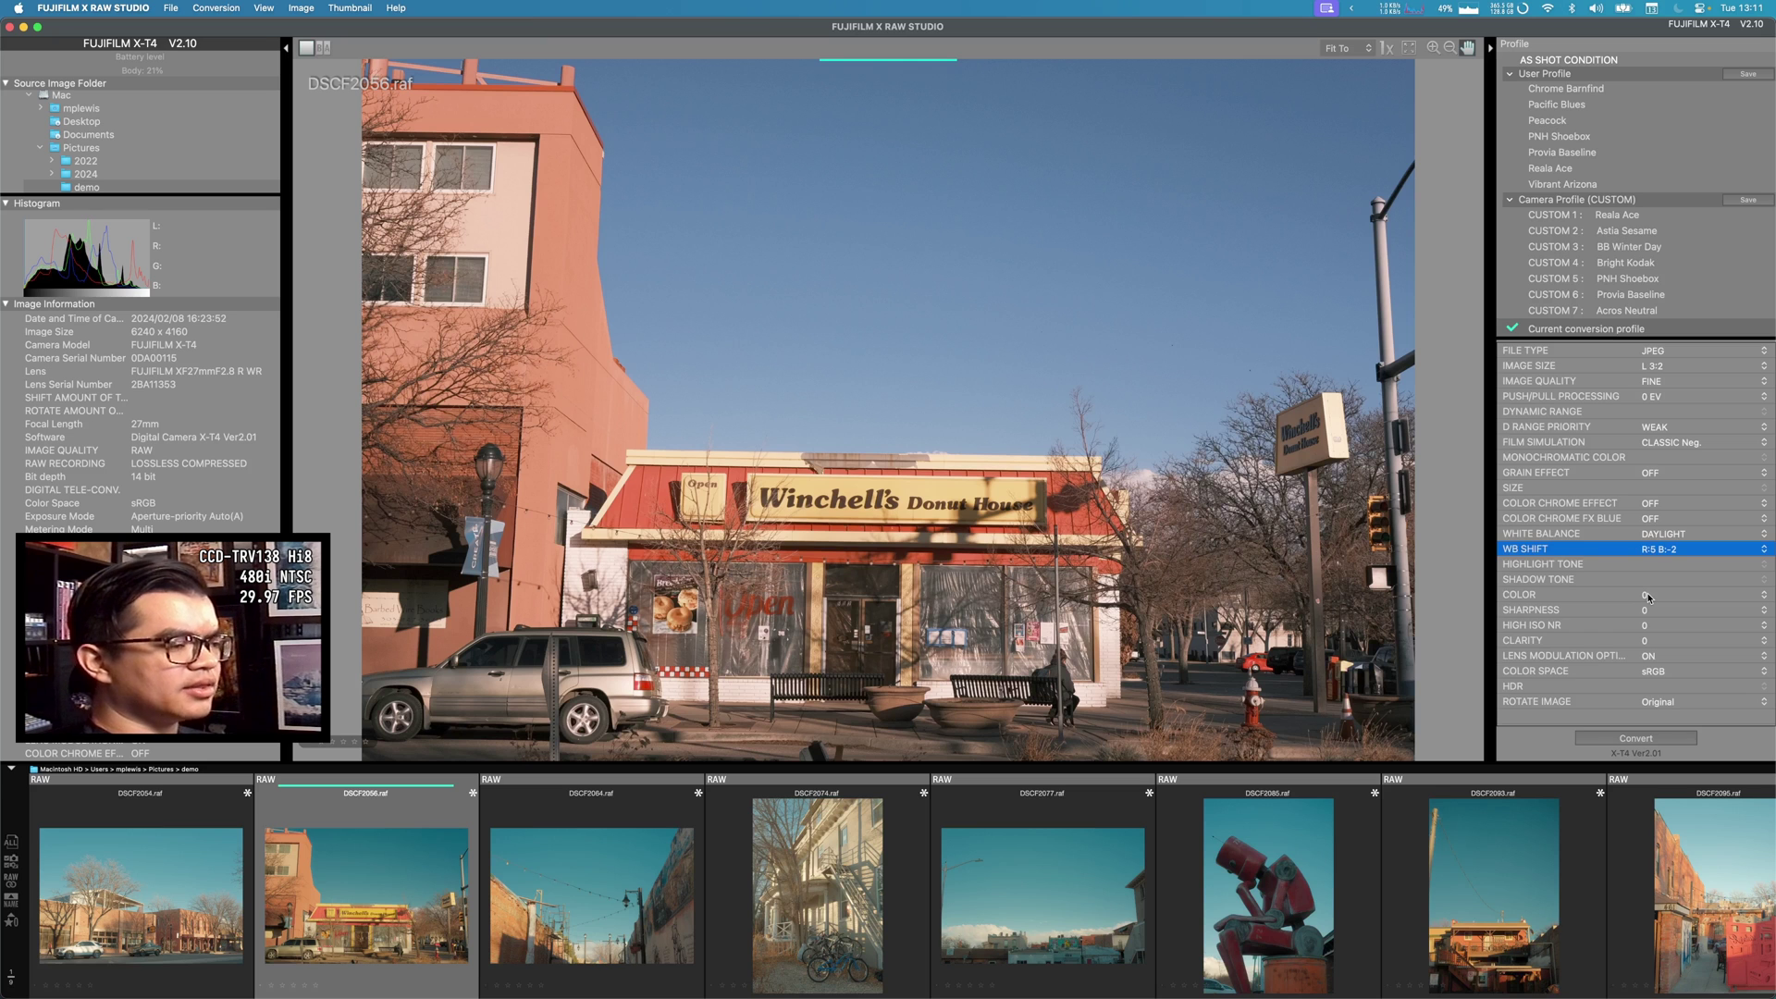
Choose +2 from the Color popup on the Winchell's photo.
{"action": "left_click", "coordinate": [1648, 596]}
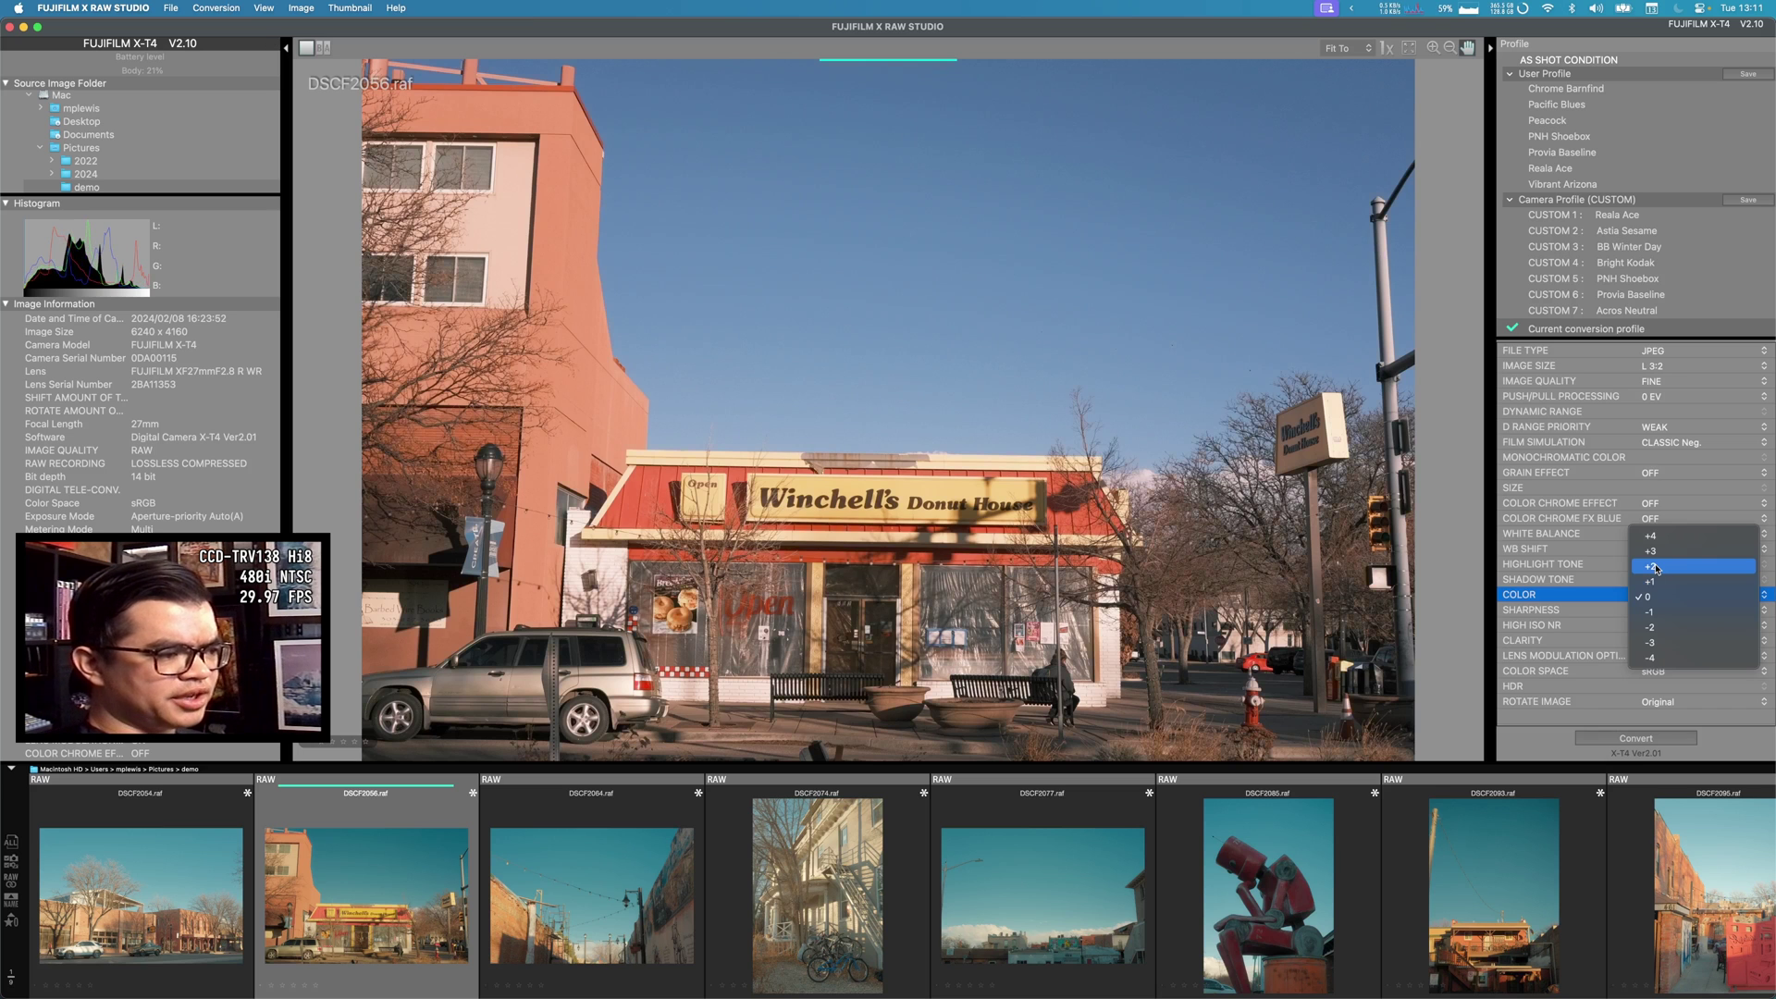
{"action": "left_click", "coordinate": [1656, 567]}
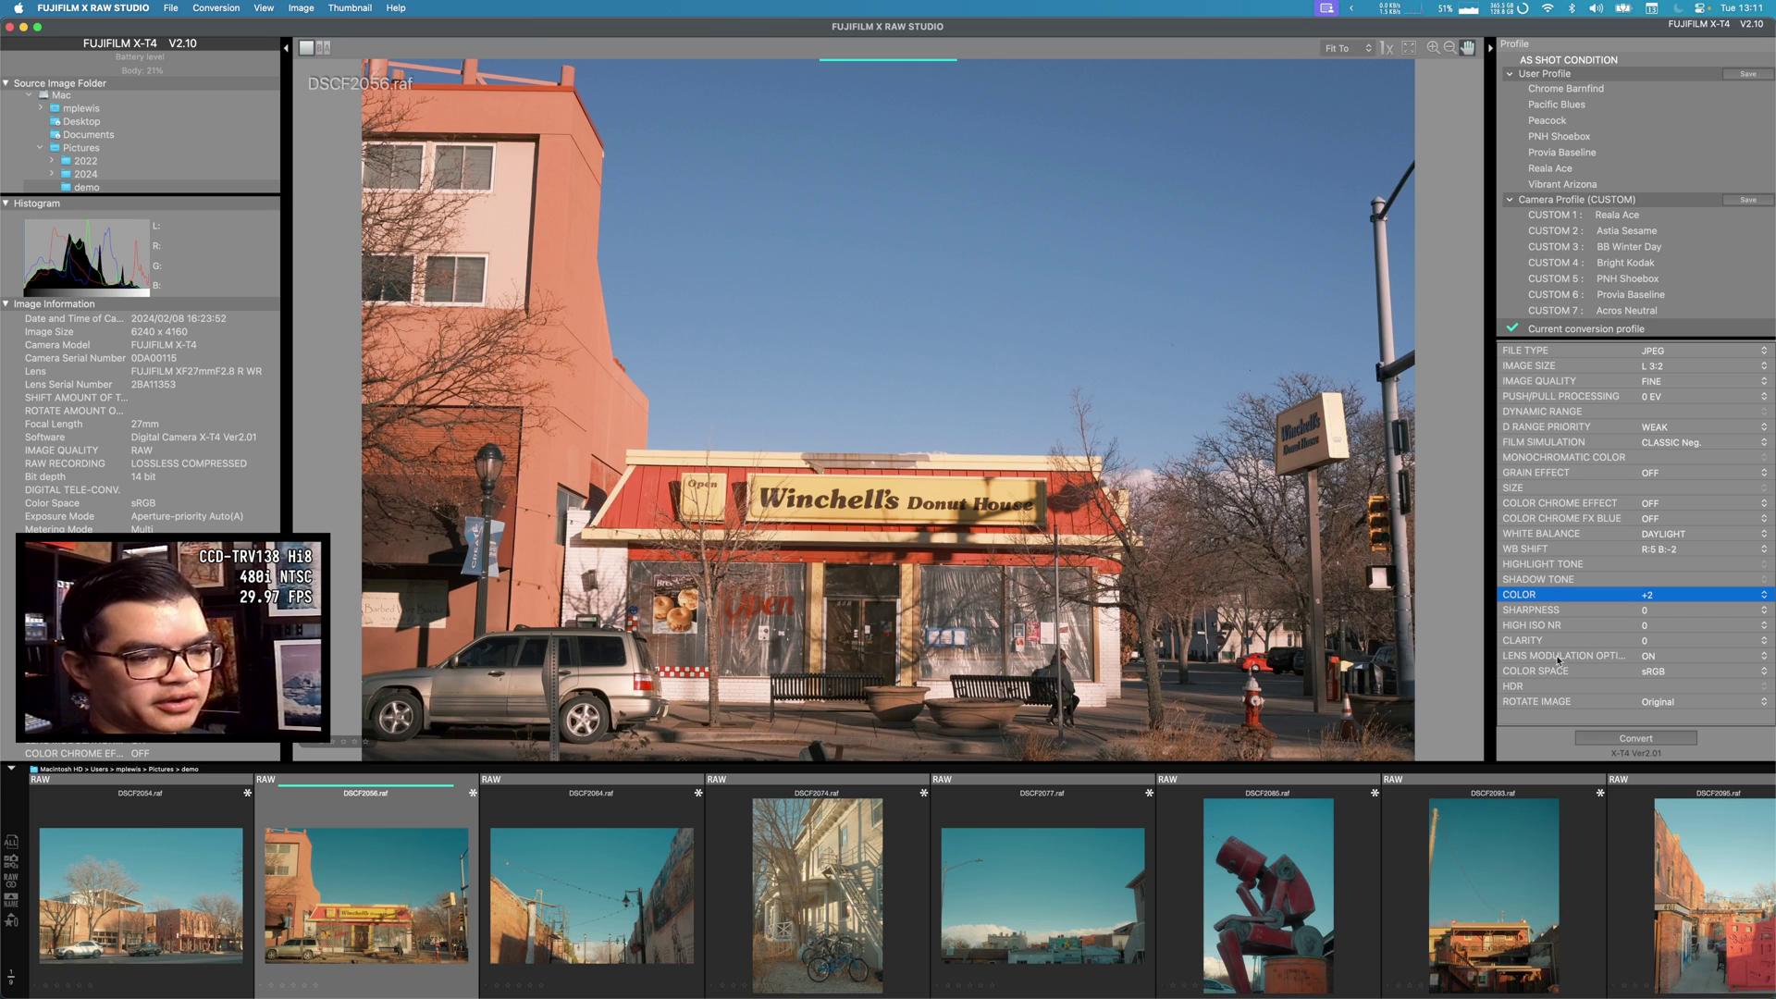
{"action": "left_click", "coordinate": [1664, 642]}
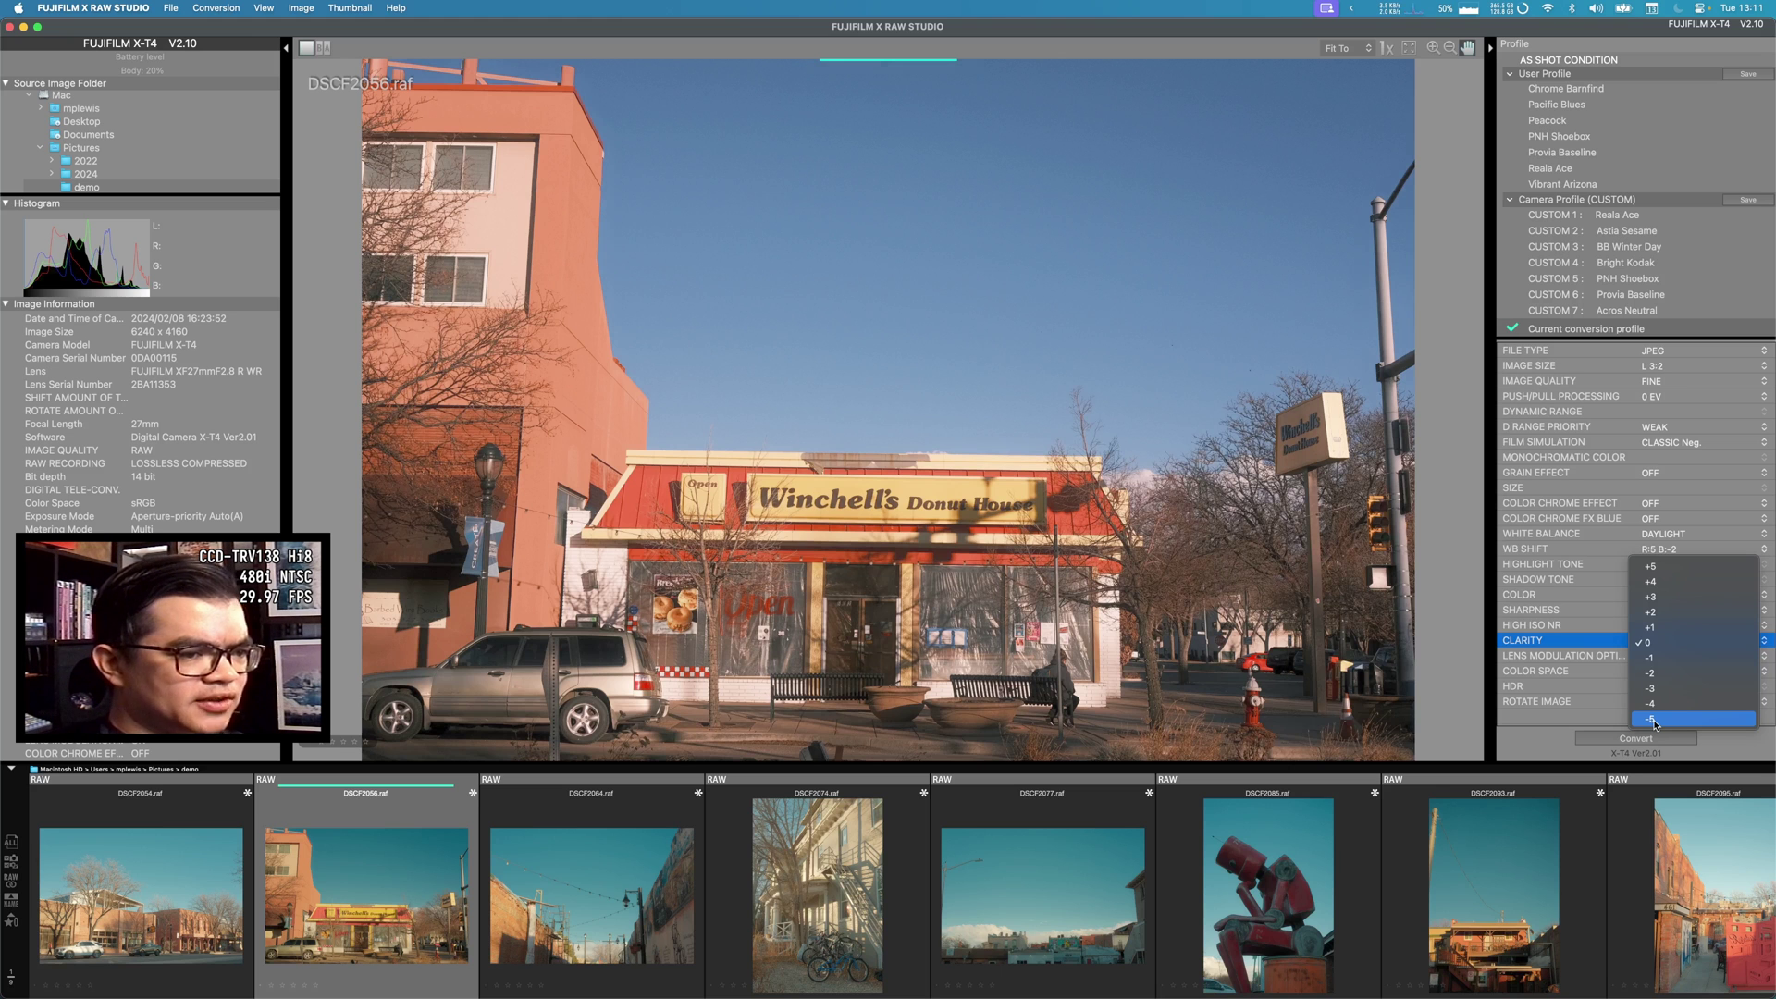
Lower Clarity to -3 and choose WEAK for Color Chrome FX Blue.
{"action": "left_click", "coordinate": [1651, 688]}
{"action": "left_click", "coordinate": [1658, 642]}
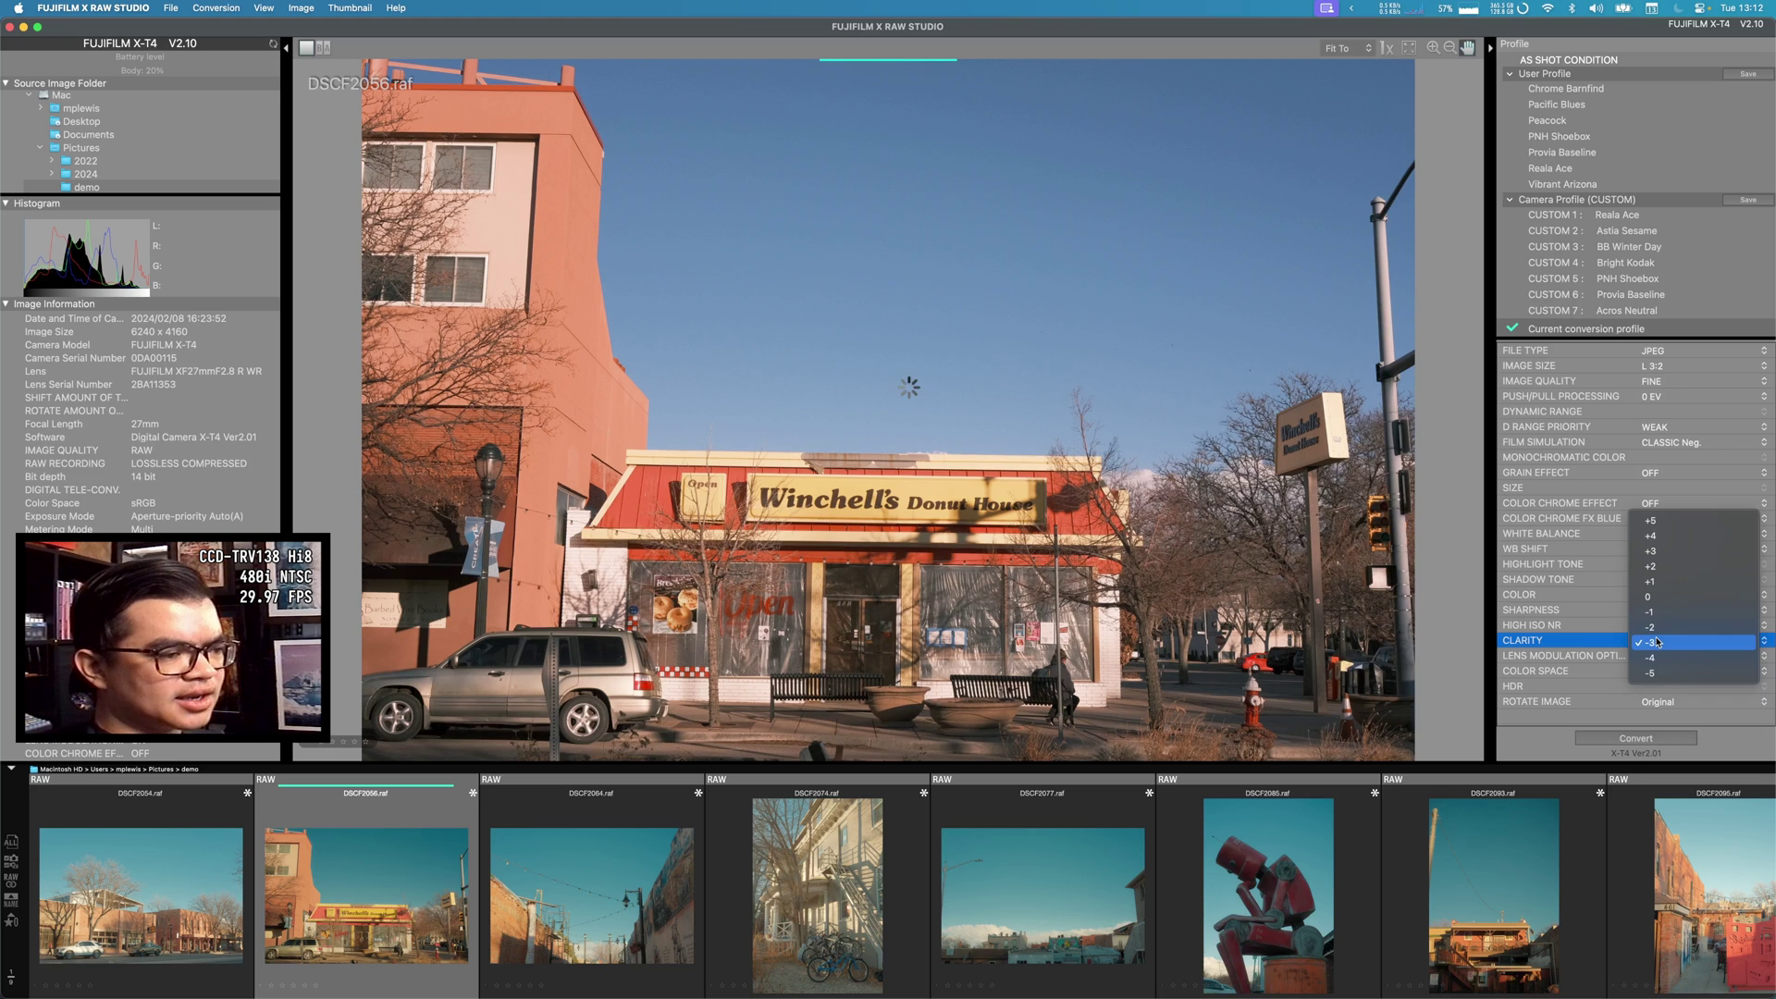
{"action": "left_click", "coordinate": [1658, 642]}
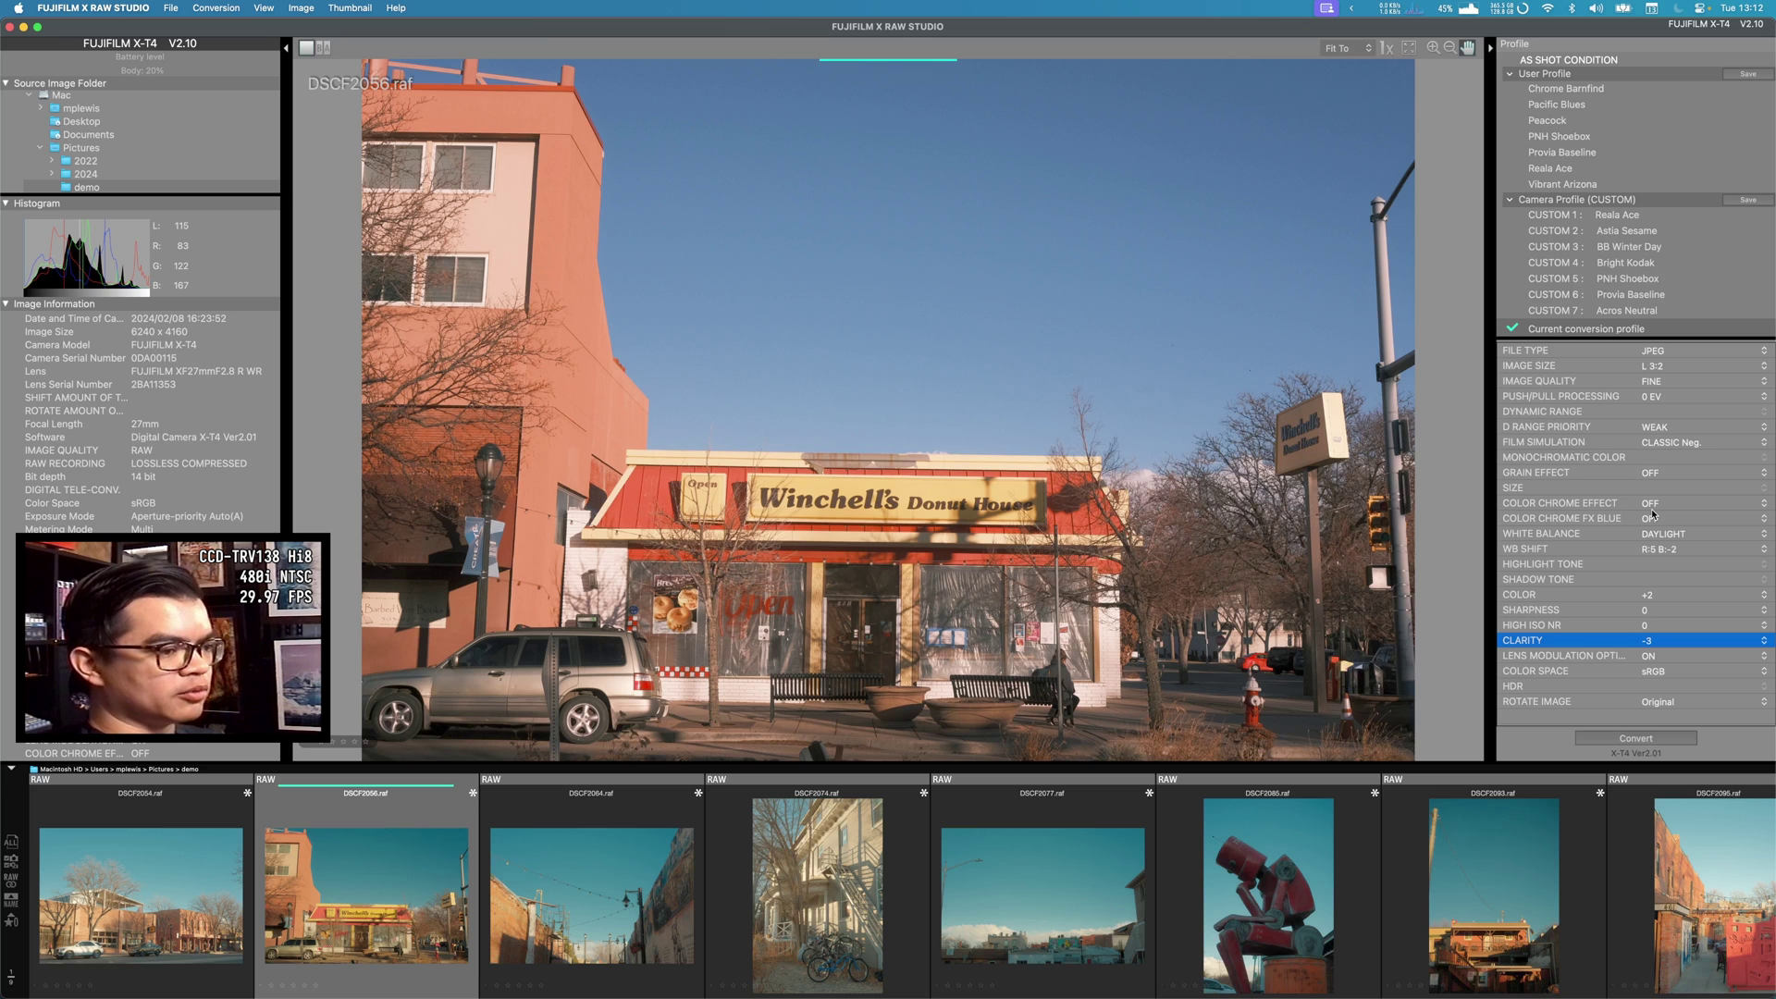
{"action": "left_click", "coordinate": [1662, 519]}
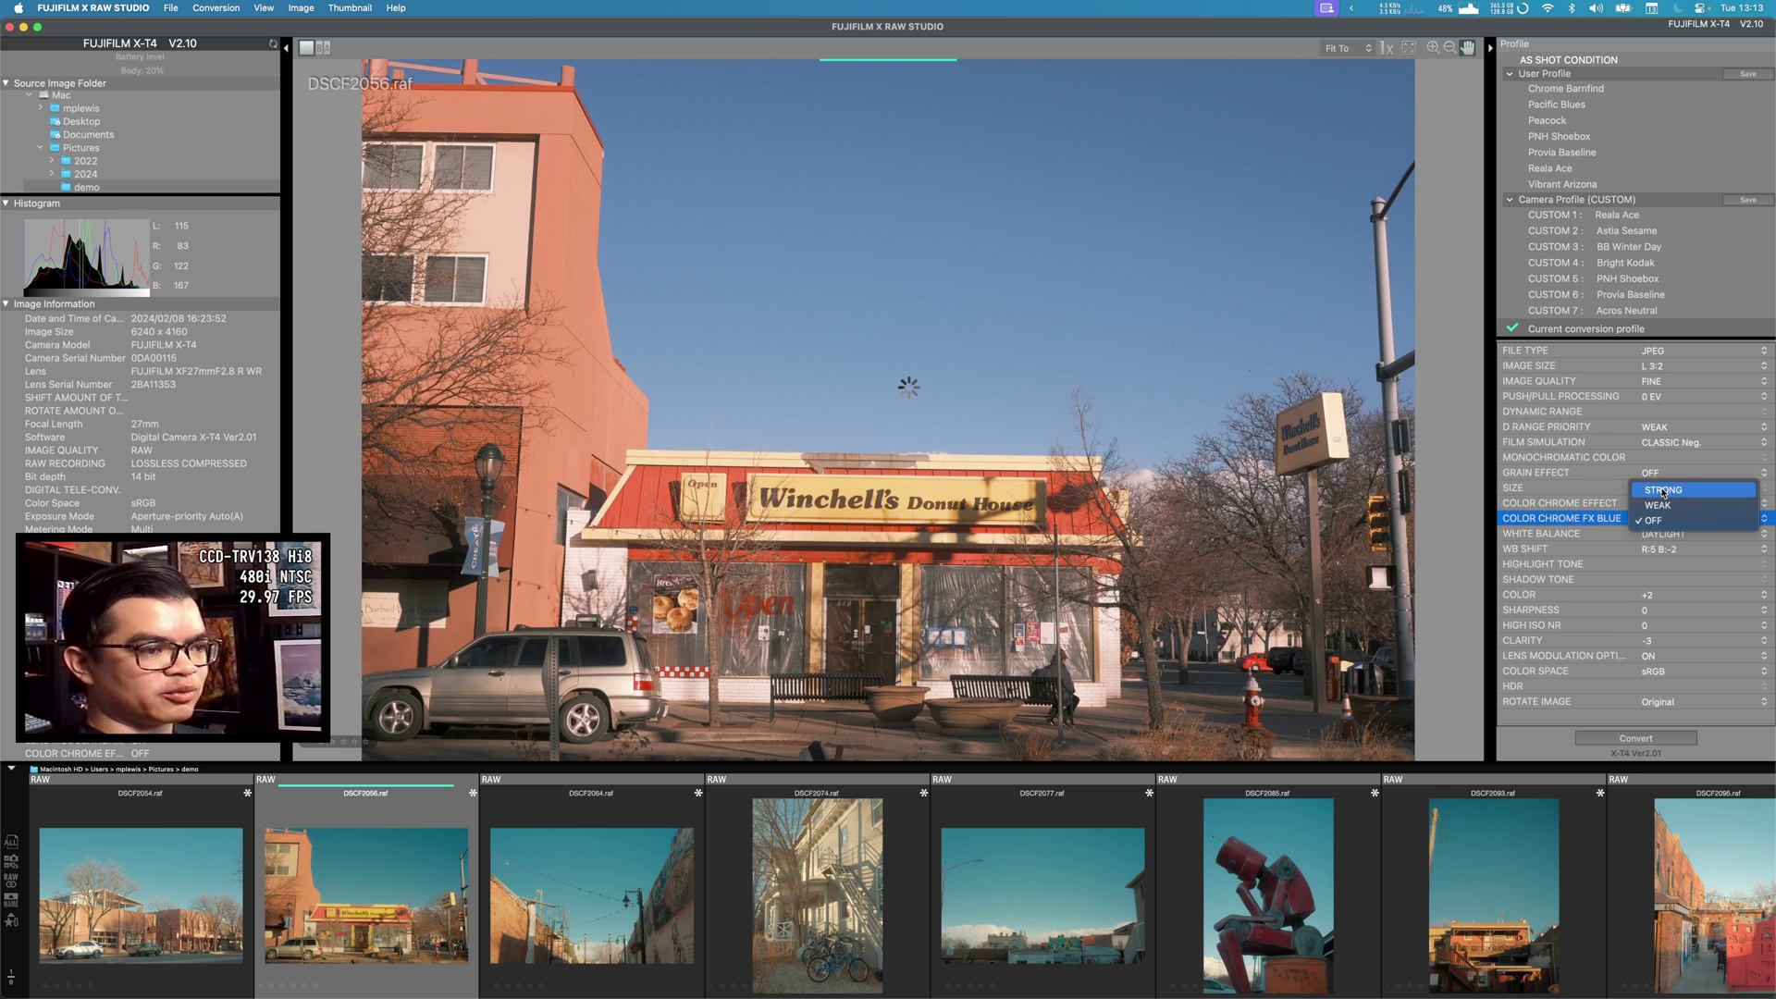
{"action": "left_click", "coordinate": [1657, 505]}
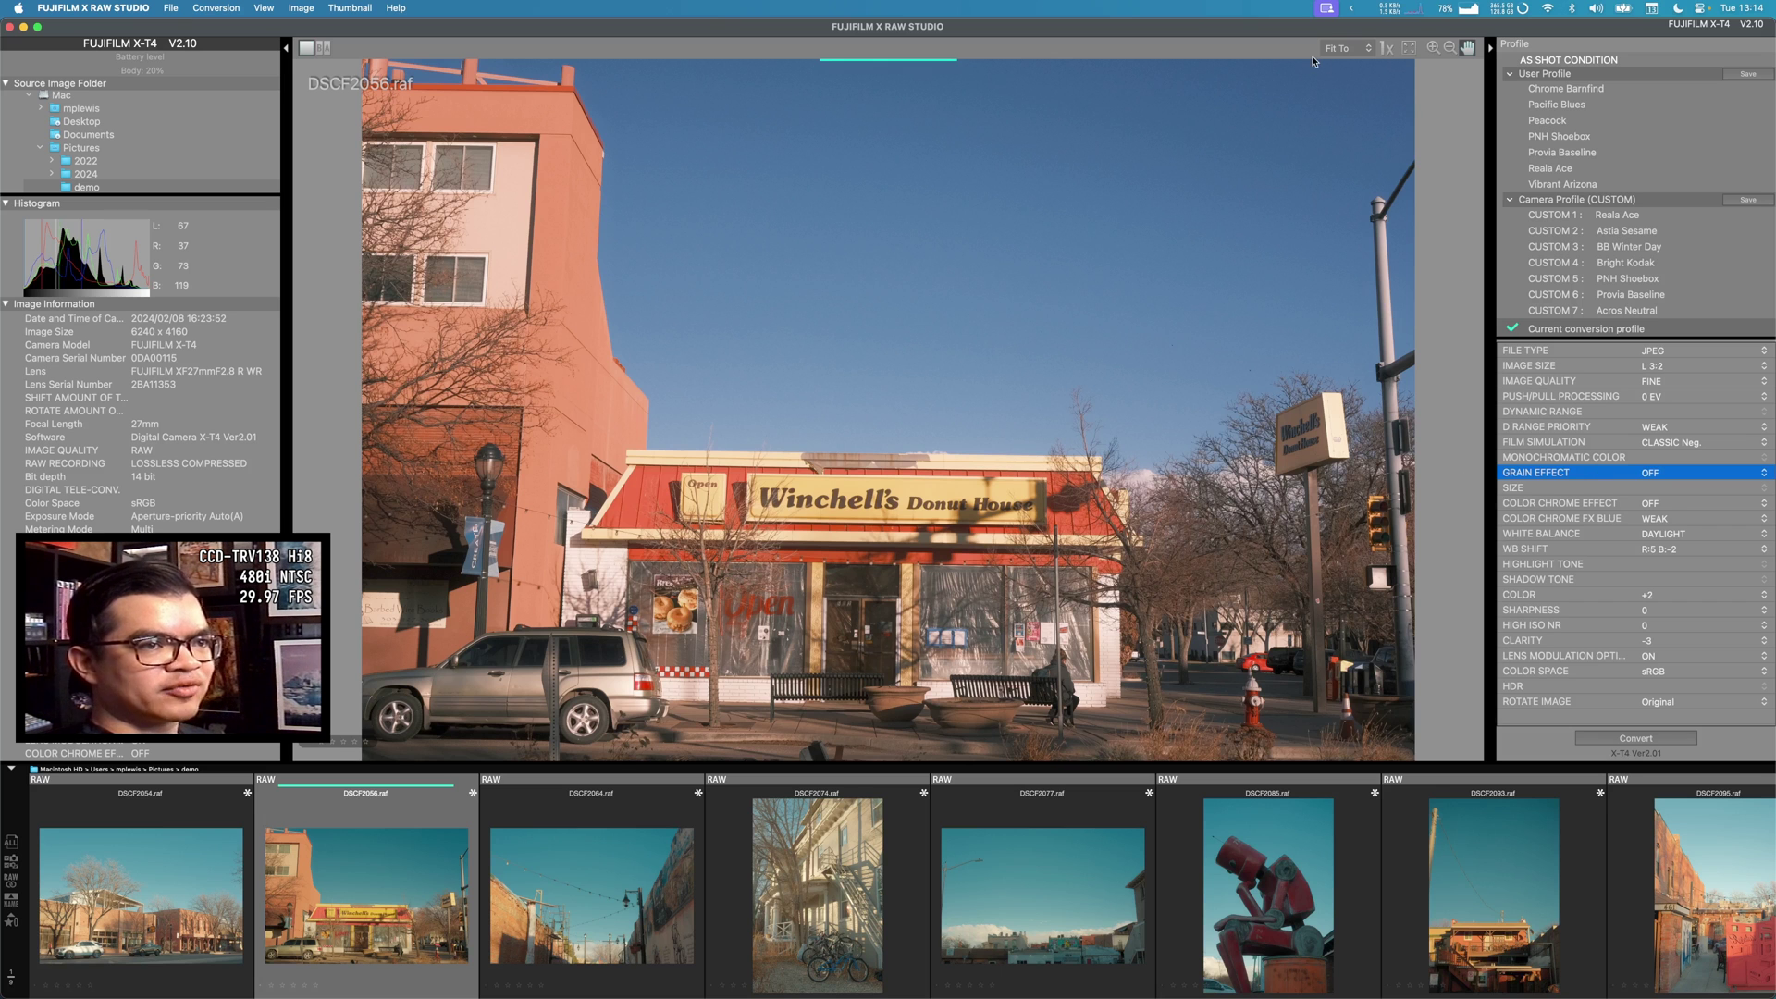
View the photo at 100% and pan to frame the Donut House sign and Open lettering.
{"action": "left_click", "coordinate": [1388, 48]}
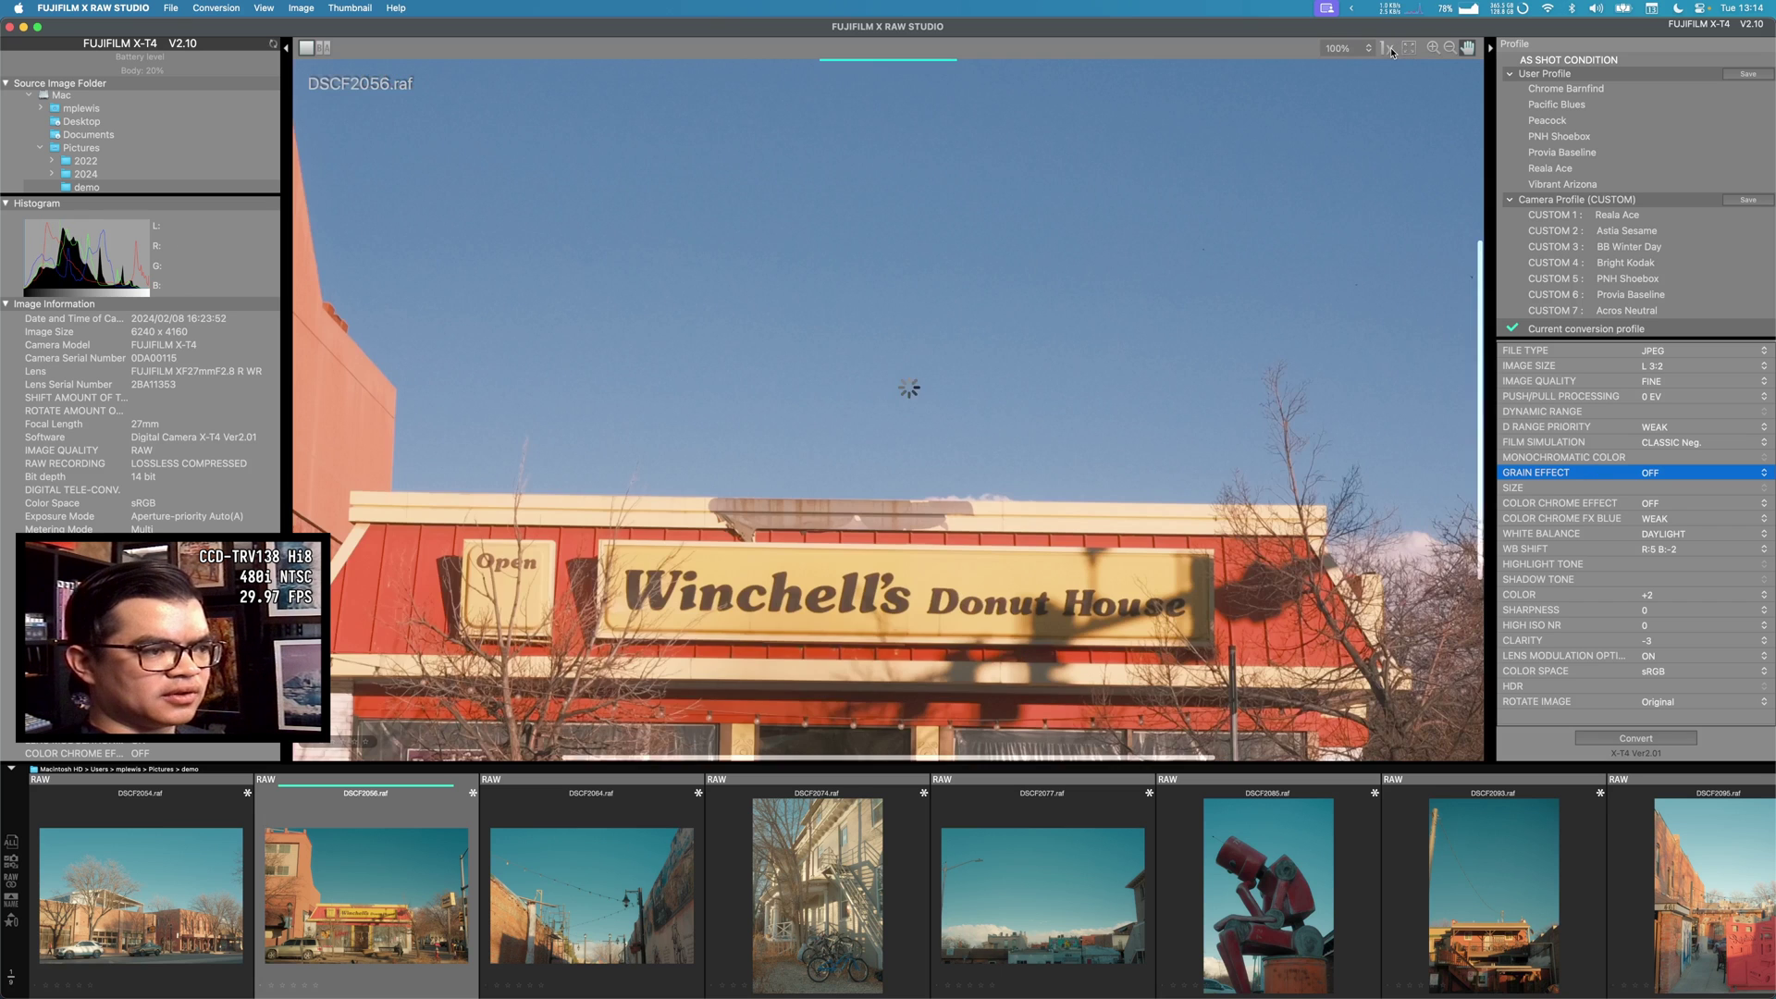
{"action": "scroll", "coordinate": [1012, 442], "scroll_direction": "up", "scroll_amount": 3}
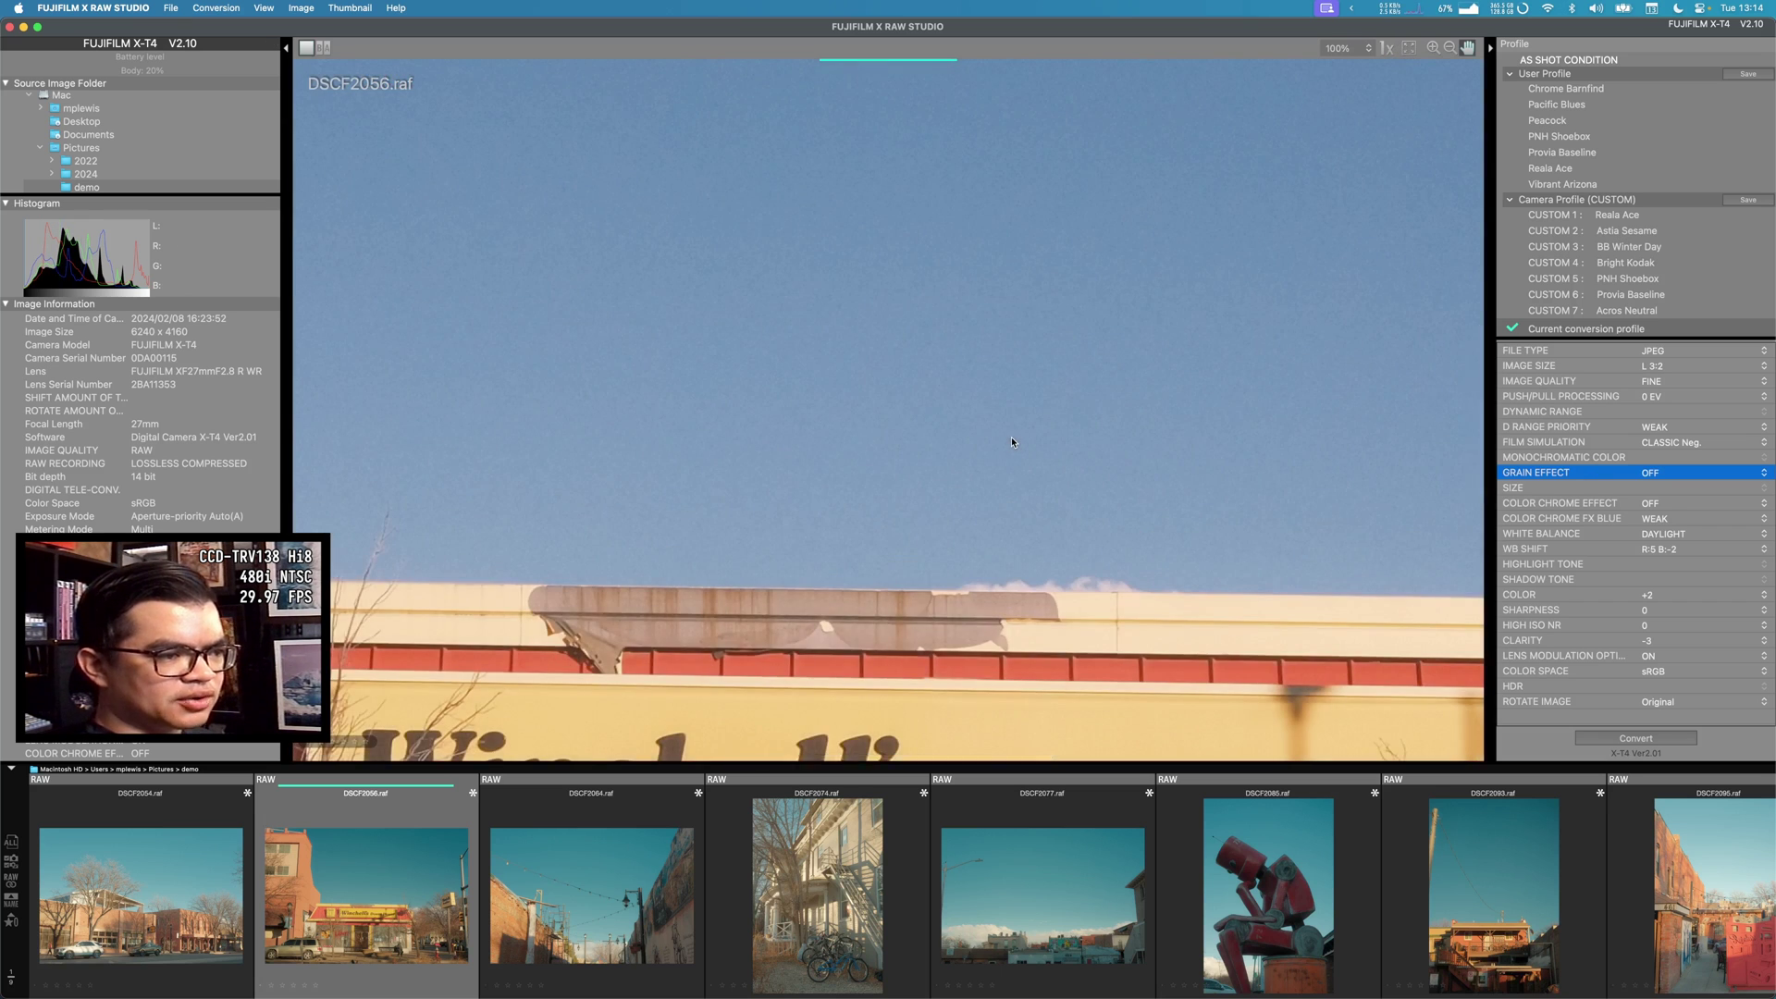
{"action": "left_click_drag", "start_coordinate": [1063, 289], "coordinate": [945, 605]}
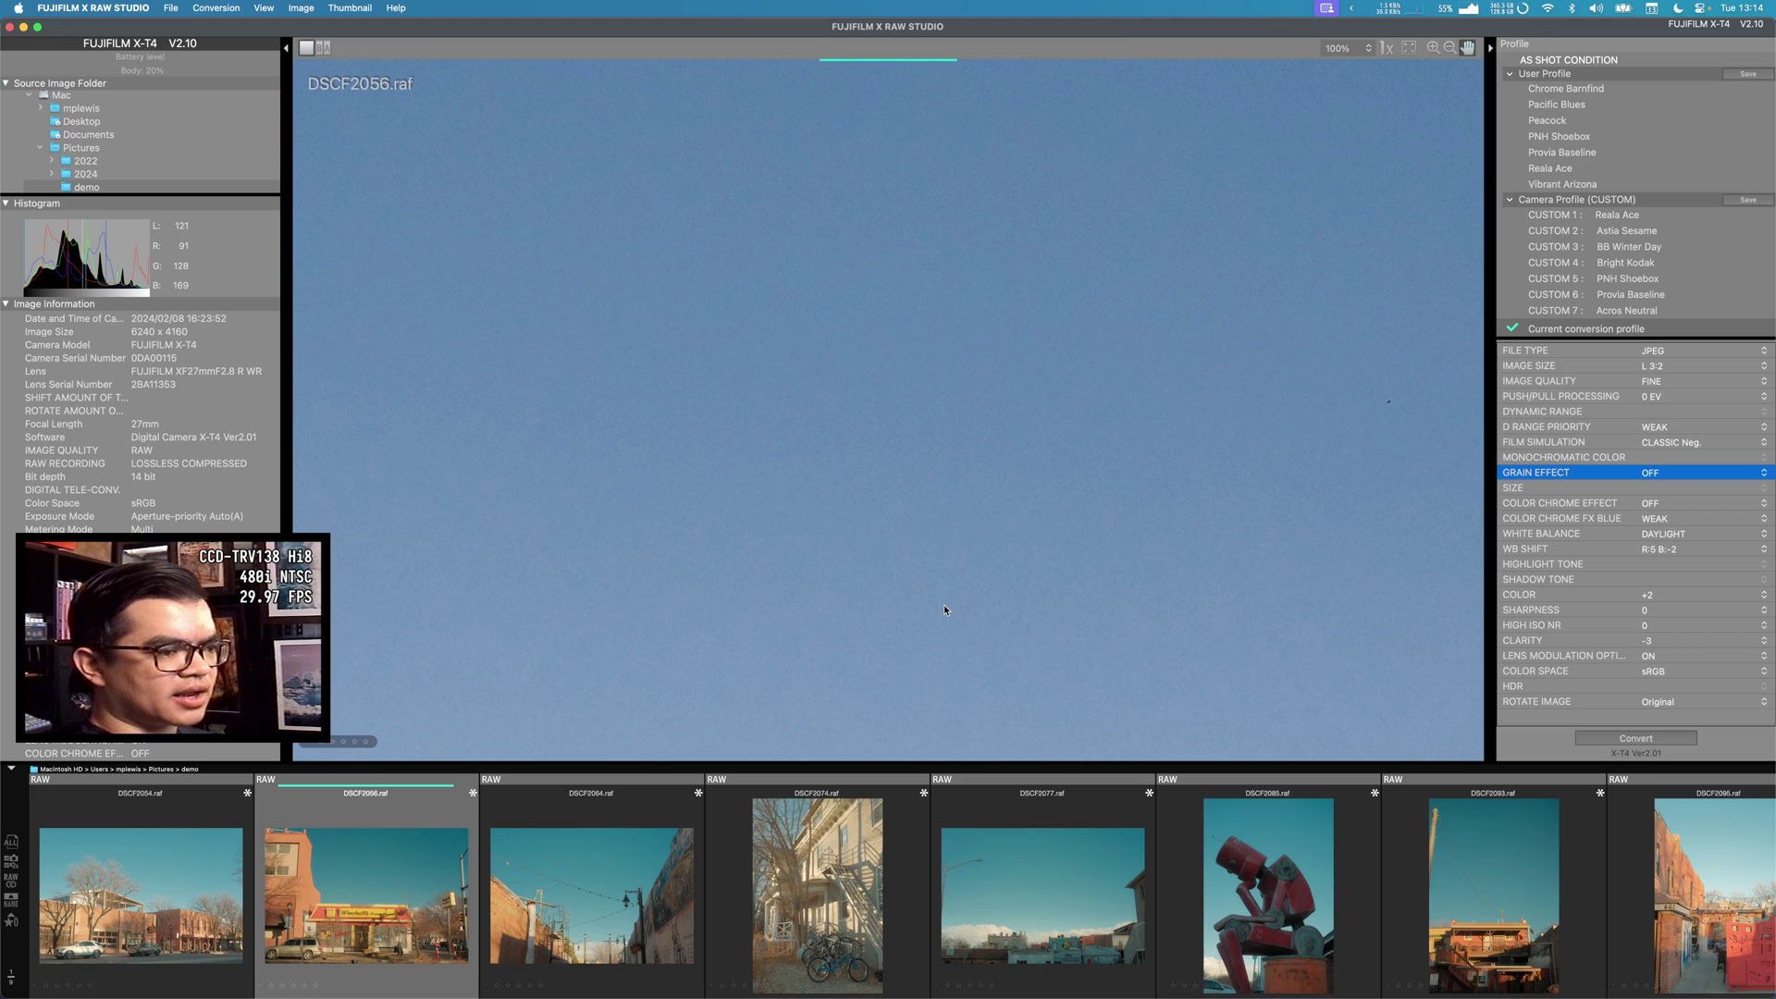
{"action": "left_click_drag", "start_coordinate": [1110, 456], "coordinate": [1241, 167]}
{"action": "left_click_drag", "start_coordinate": [835, 496], "coordinate": [1328, 637]}
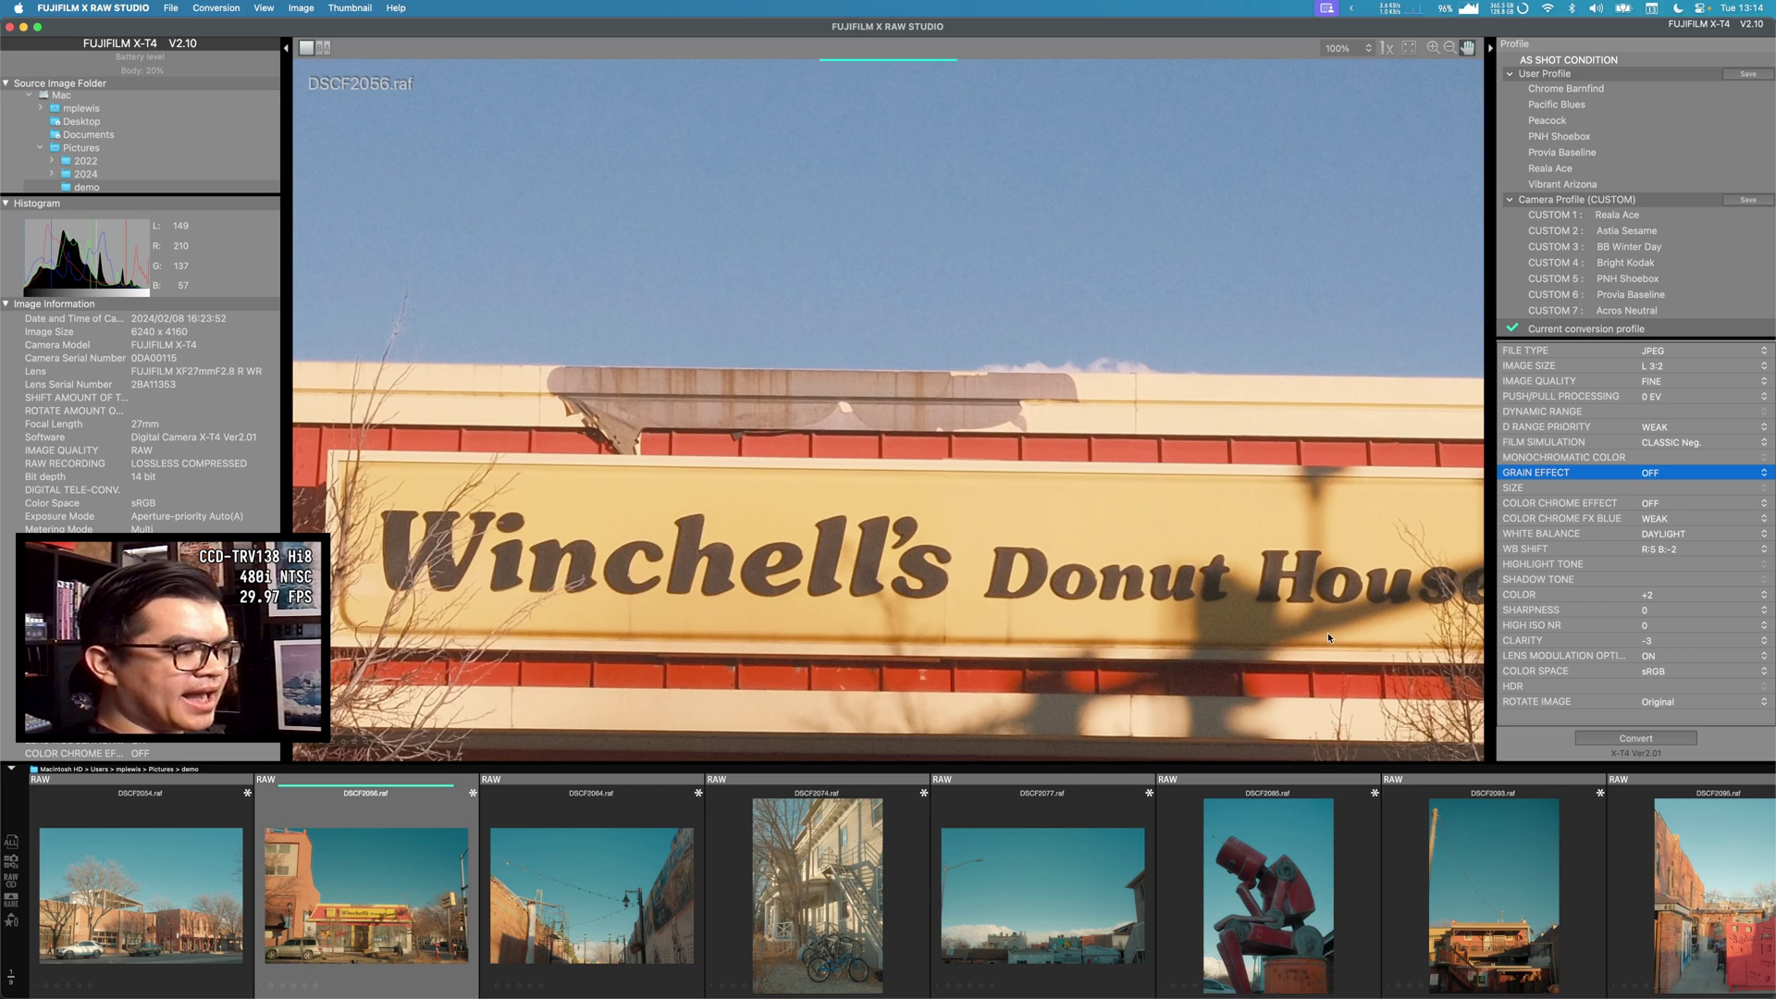
{"action": "left_click_drag", "start_coordinate": [1329, 637], "coordinate": [1563, 647]}
Set Grain Effect to WEAK with LARGE grain size, then return to Fit To view.
{"action": "left_click", "coordinate": [1651, 473]}
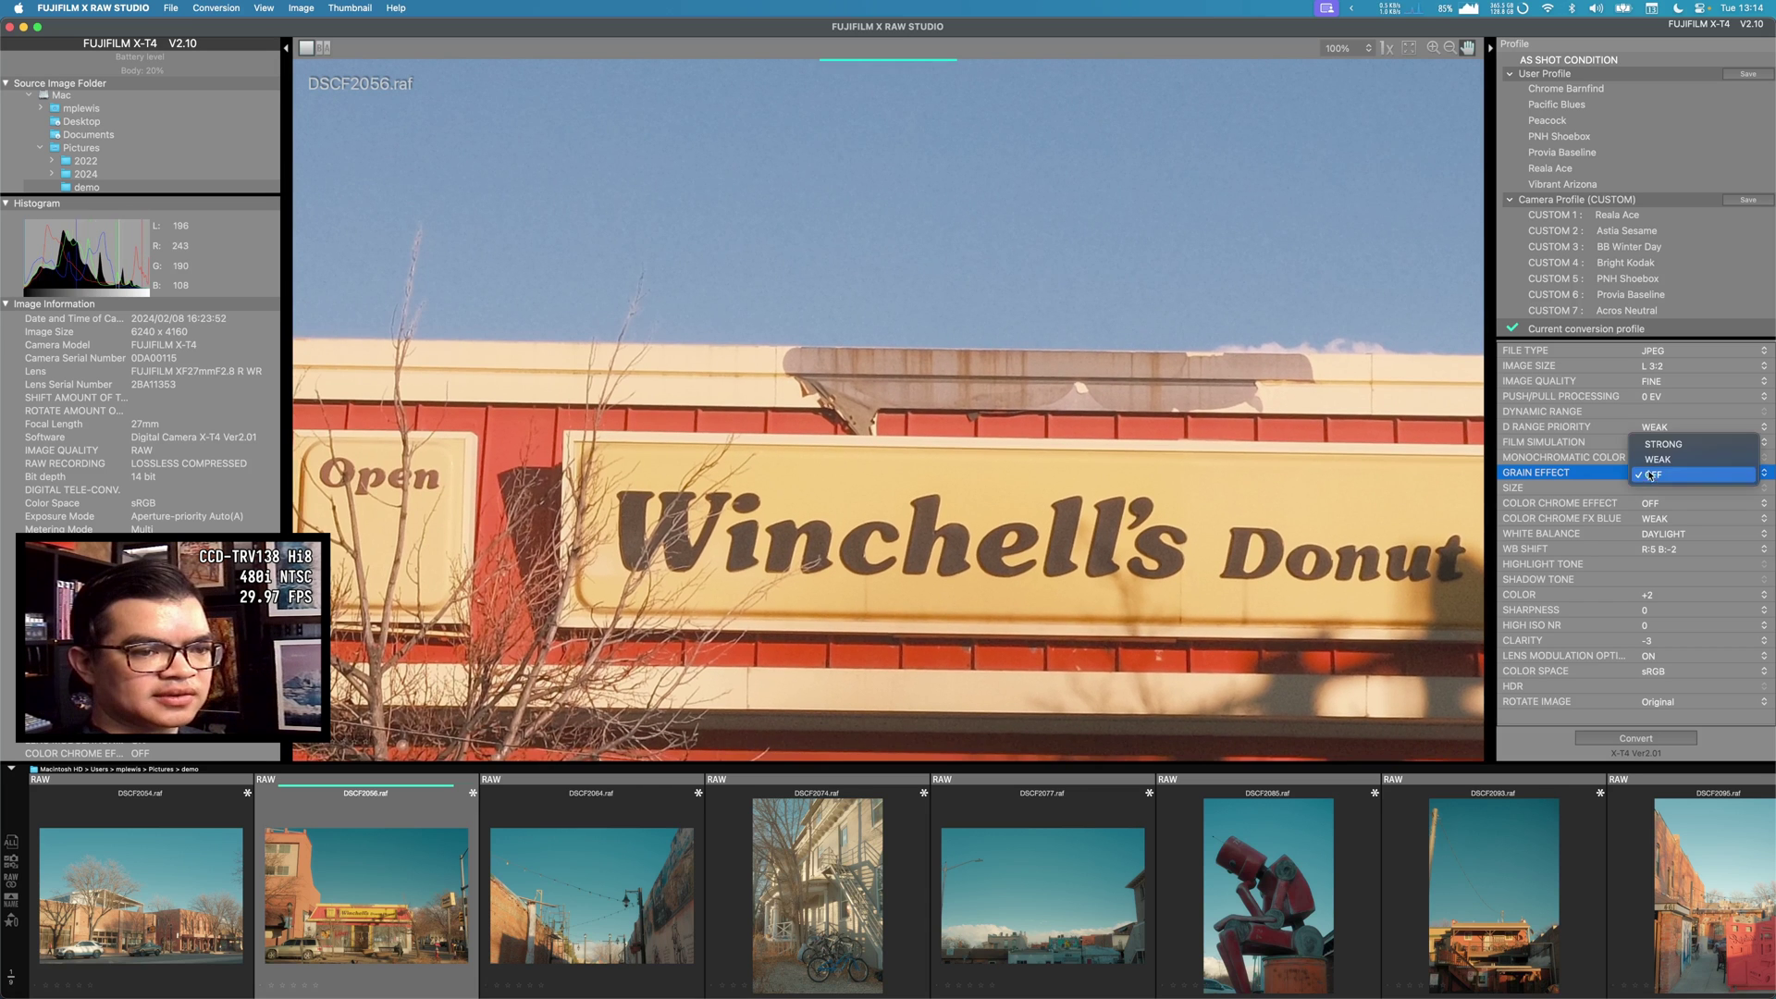
{"action": "left_click", "coordinate": [1656, 459]}
{"action": "left_click", "coordinate": [1654, 473]}
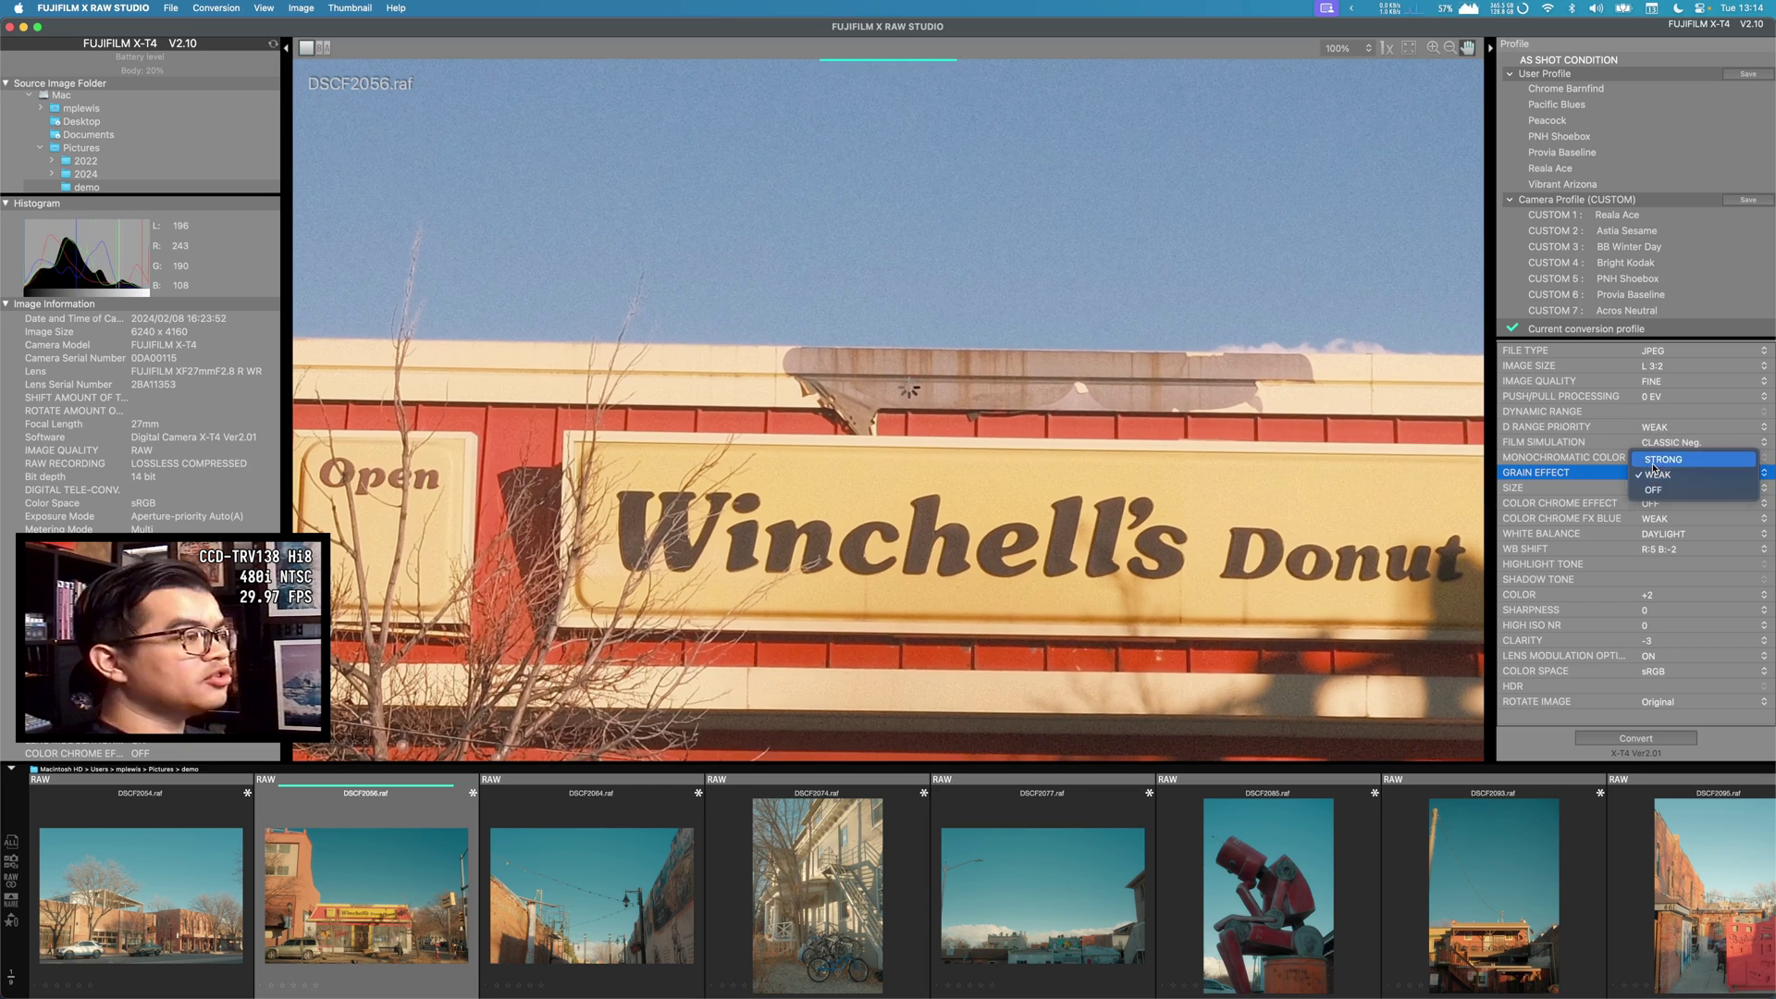
{"action": "left_click", "coordinate": [1653, 464]}
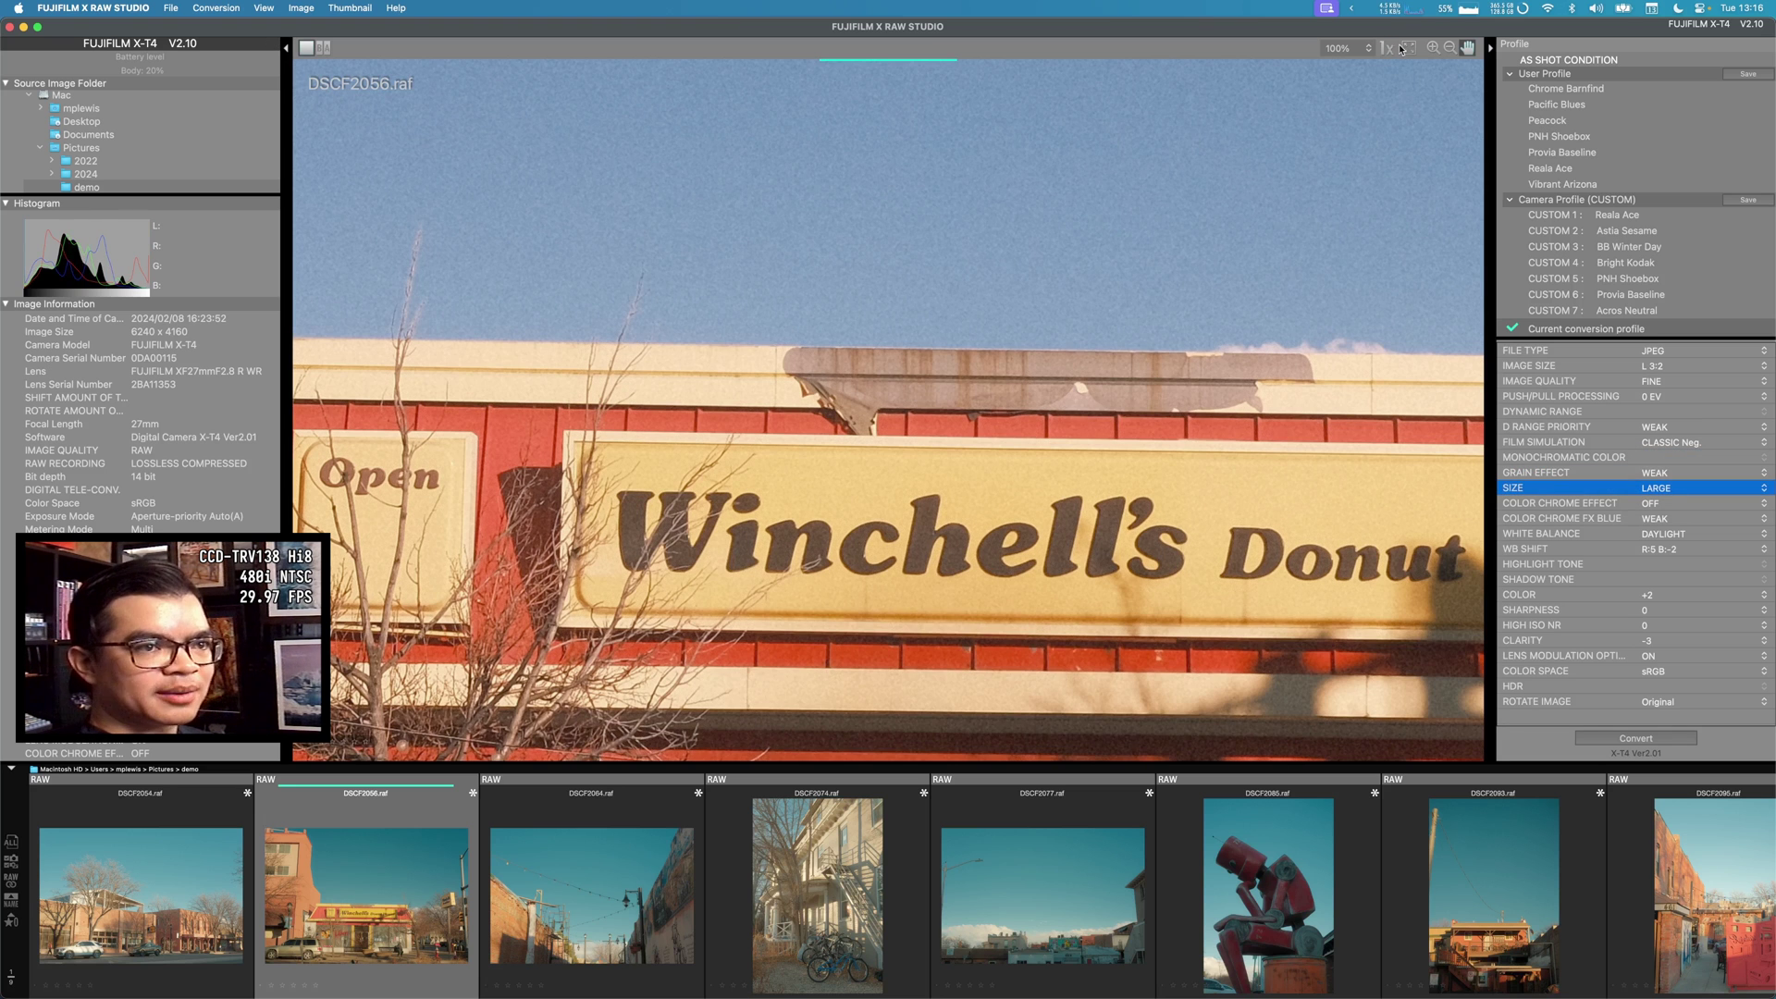
{"action": "left_click", "coordinate": [1406, 48]}
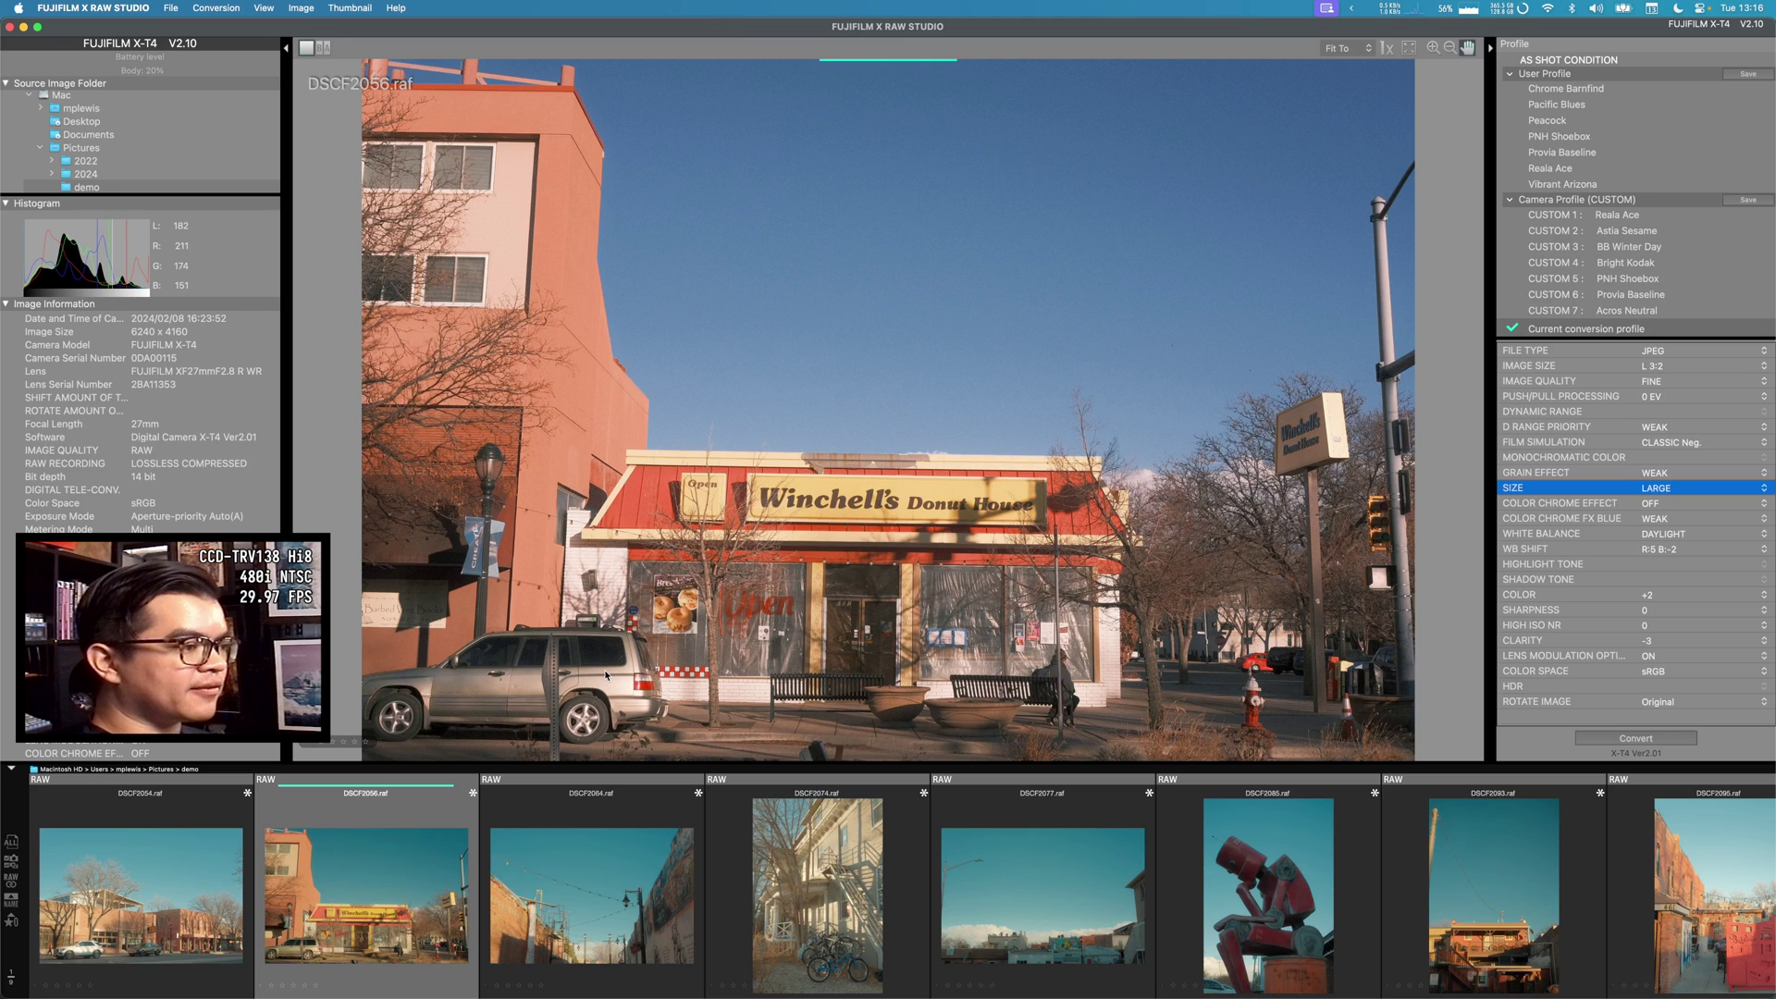
Copy DSCF2056's conversion profile and paste it onto DSCF2054.
{"action": "right_click", "coordinate": [404, 840]}
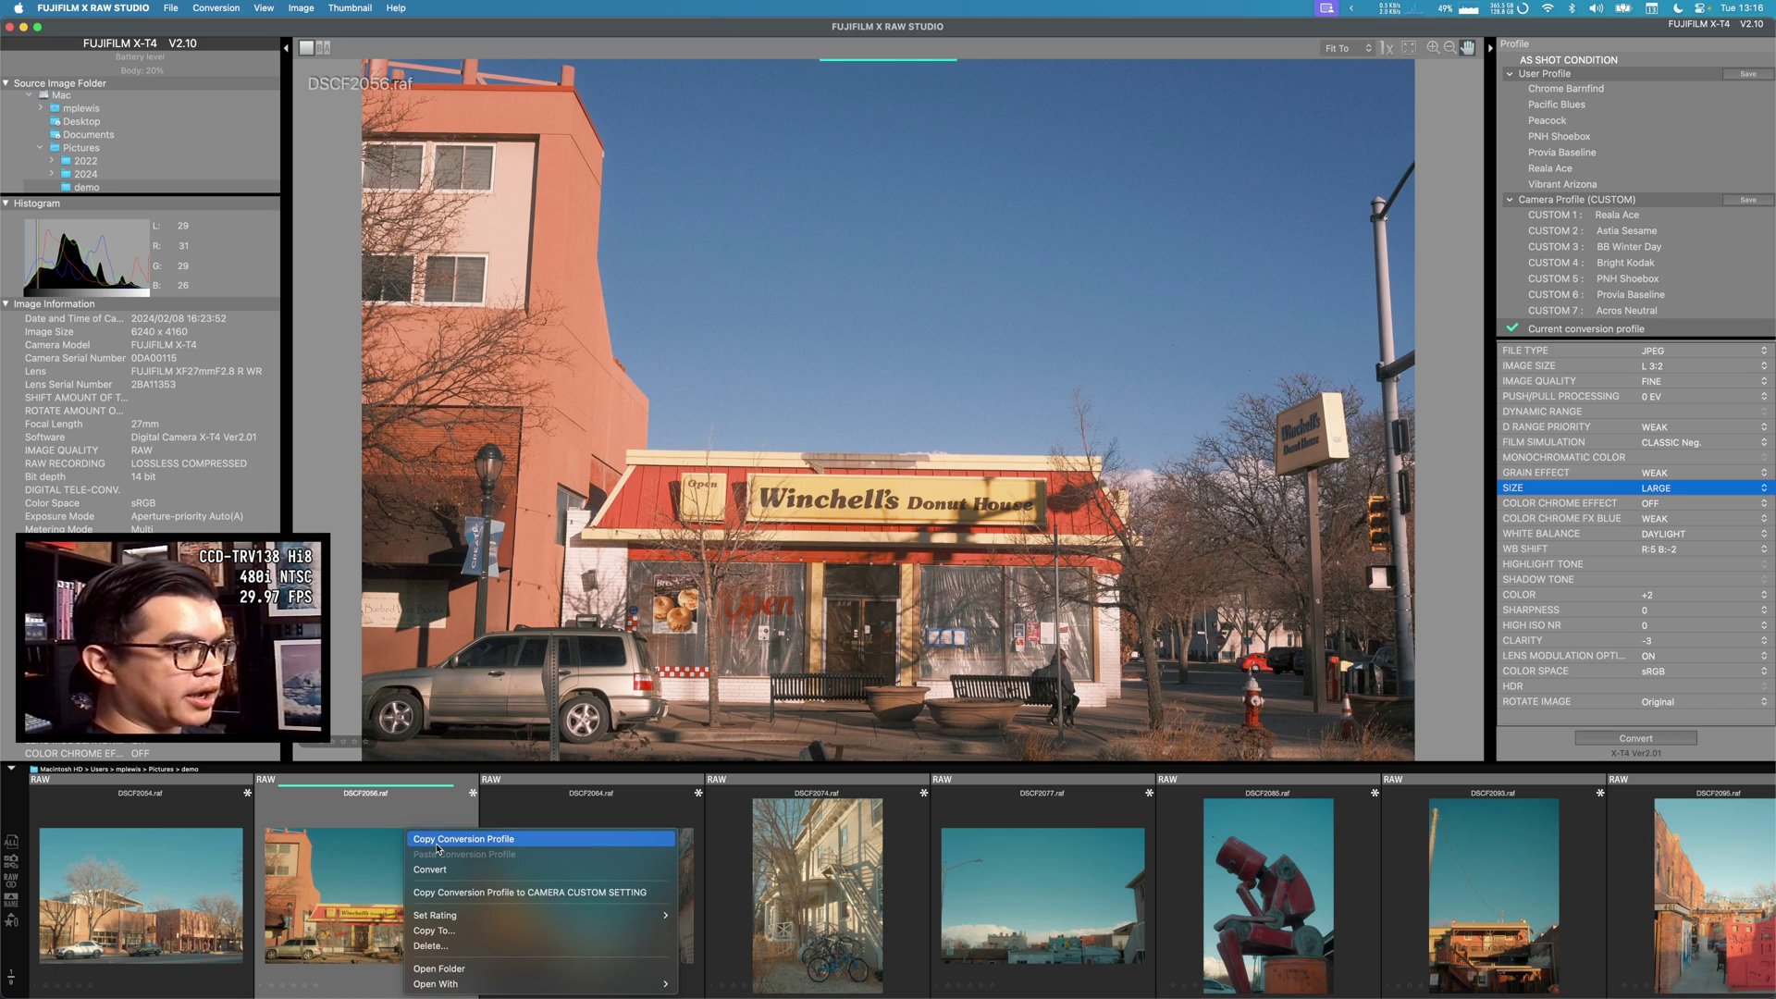
{"action": "left_click", "coordinate": [439, 847]}
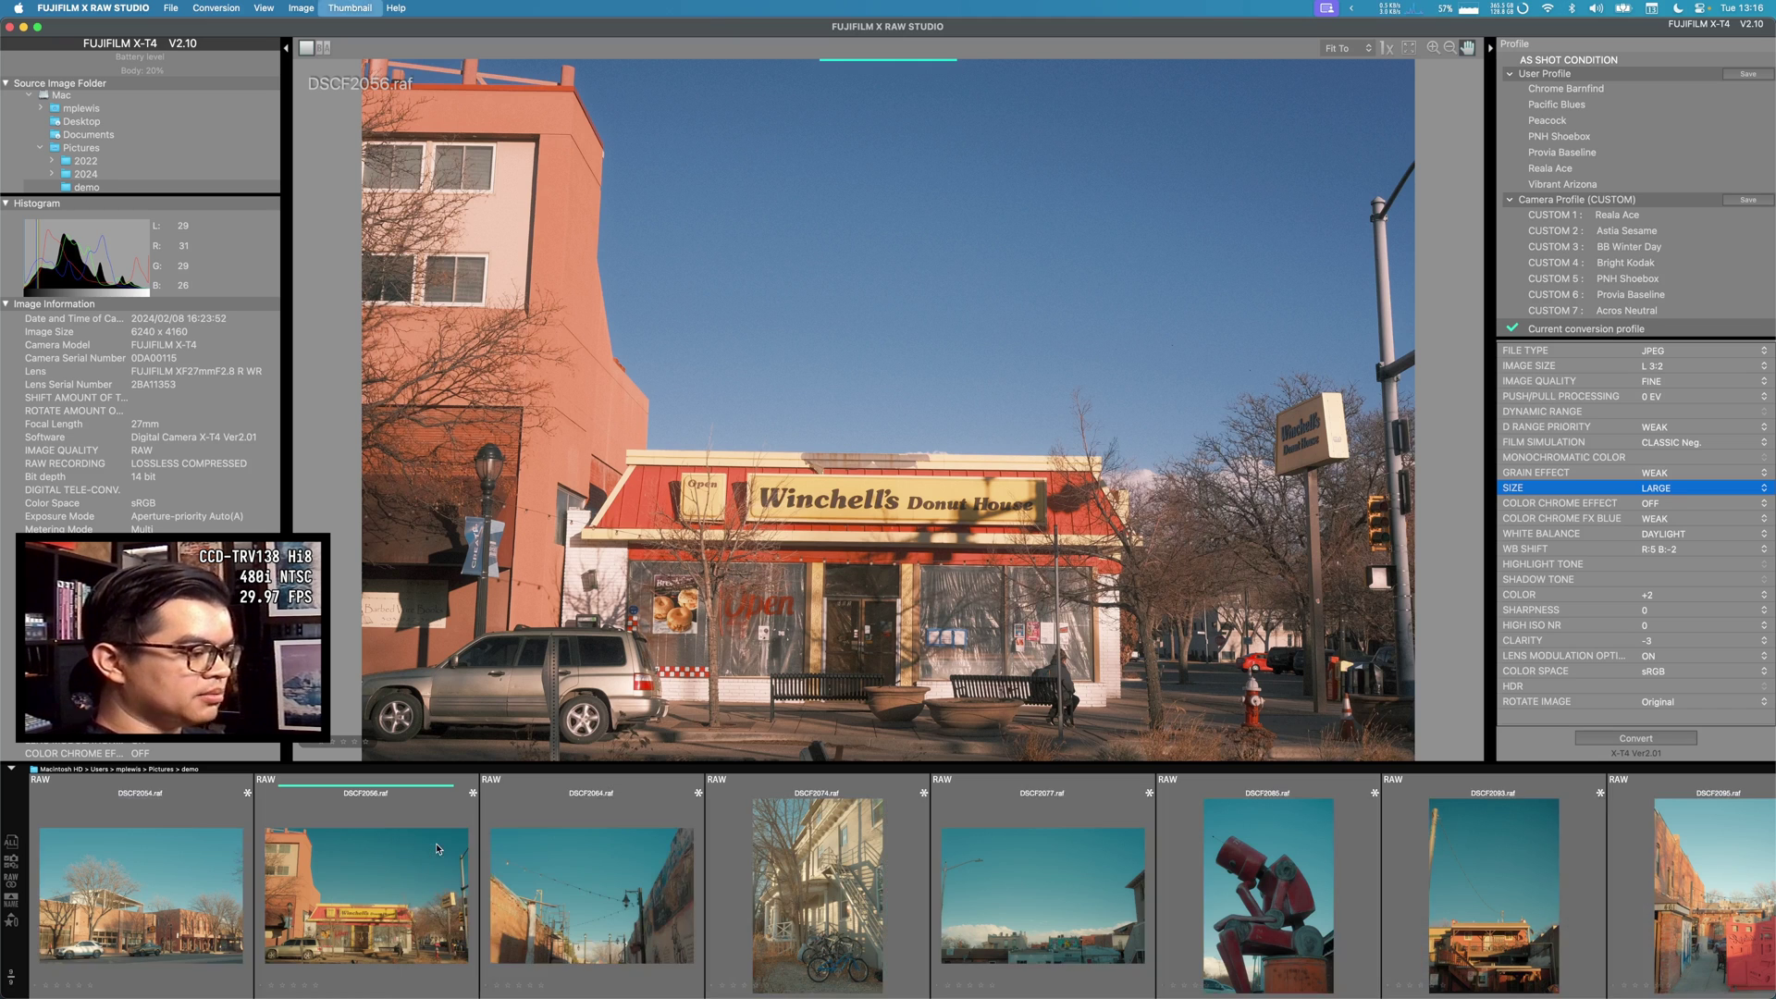
{"action": "right_click", "coordinate": [206, 827]}
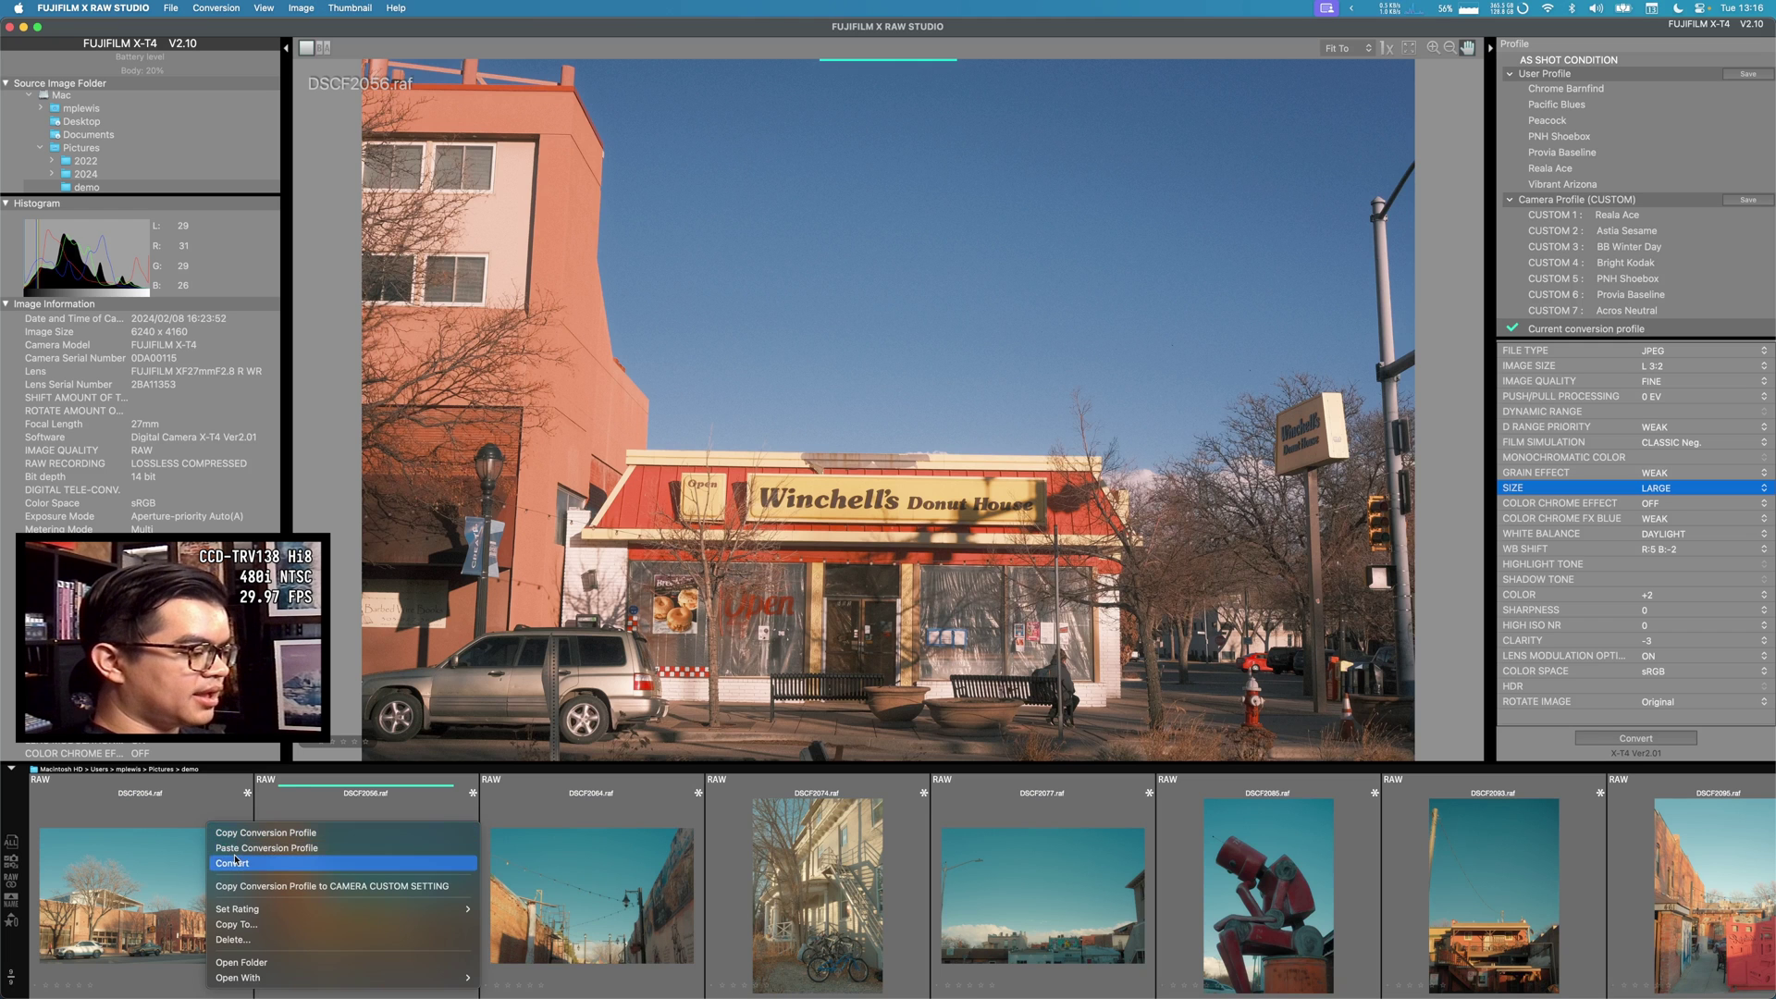
{"action": "left_click", "coordinate": [235, 849]}
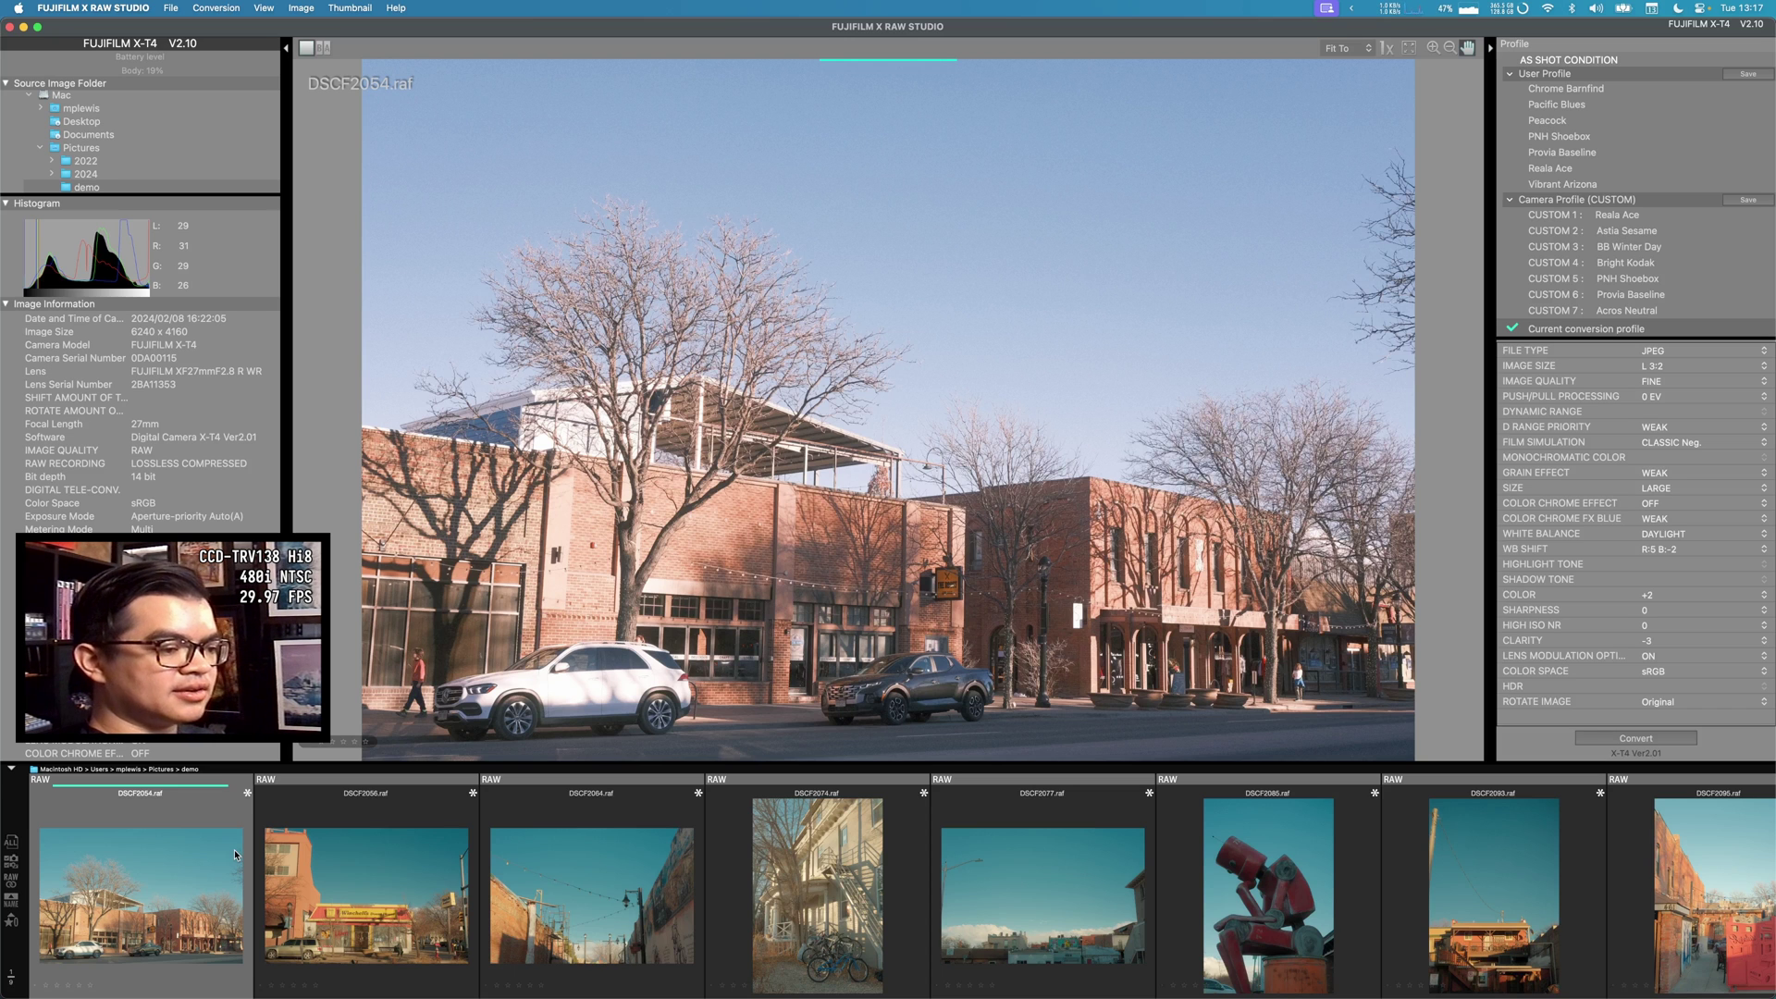
Set DSCF2054's Push/Pull Processing to -1/3 EV, then switch to DSCF2074.
{"action": "left_click", "coordinate": [1656, 426]}
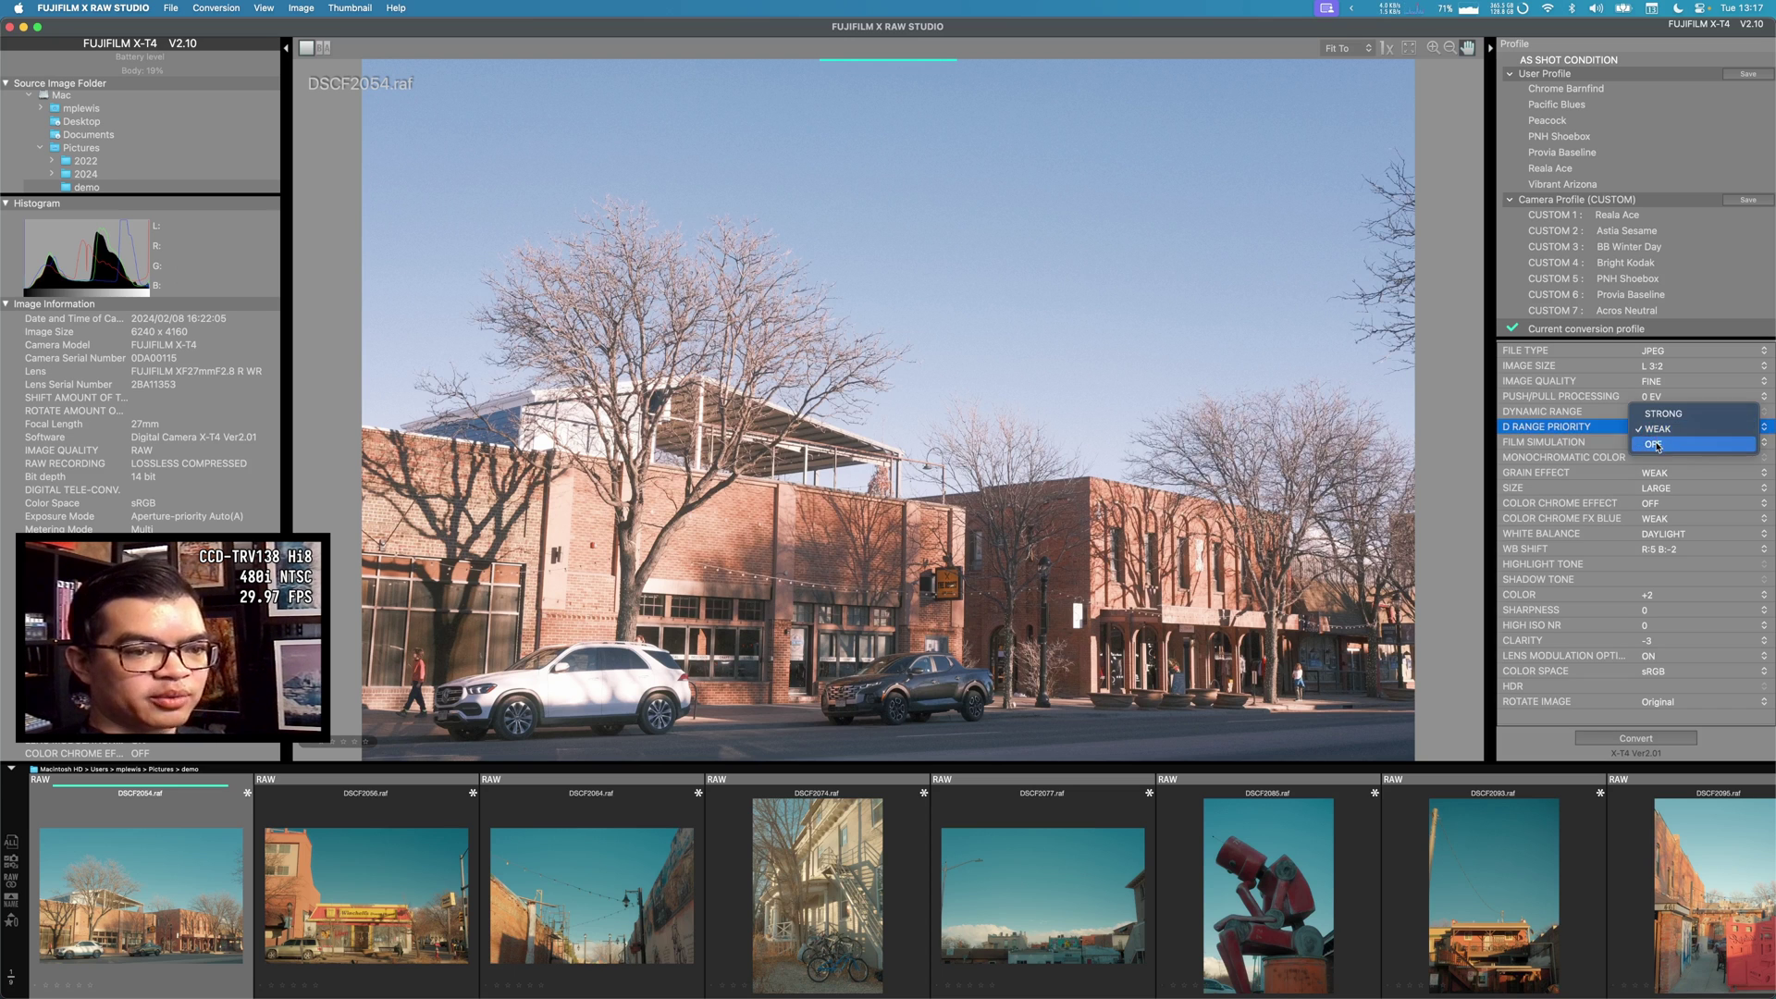
{"action": "left_click", "coordinate": [1656, 446]}
{"action": "left_click", "coordinate": [1654, 397]}
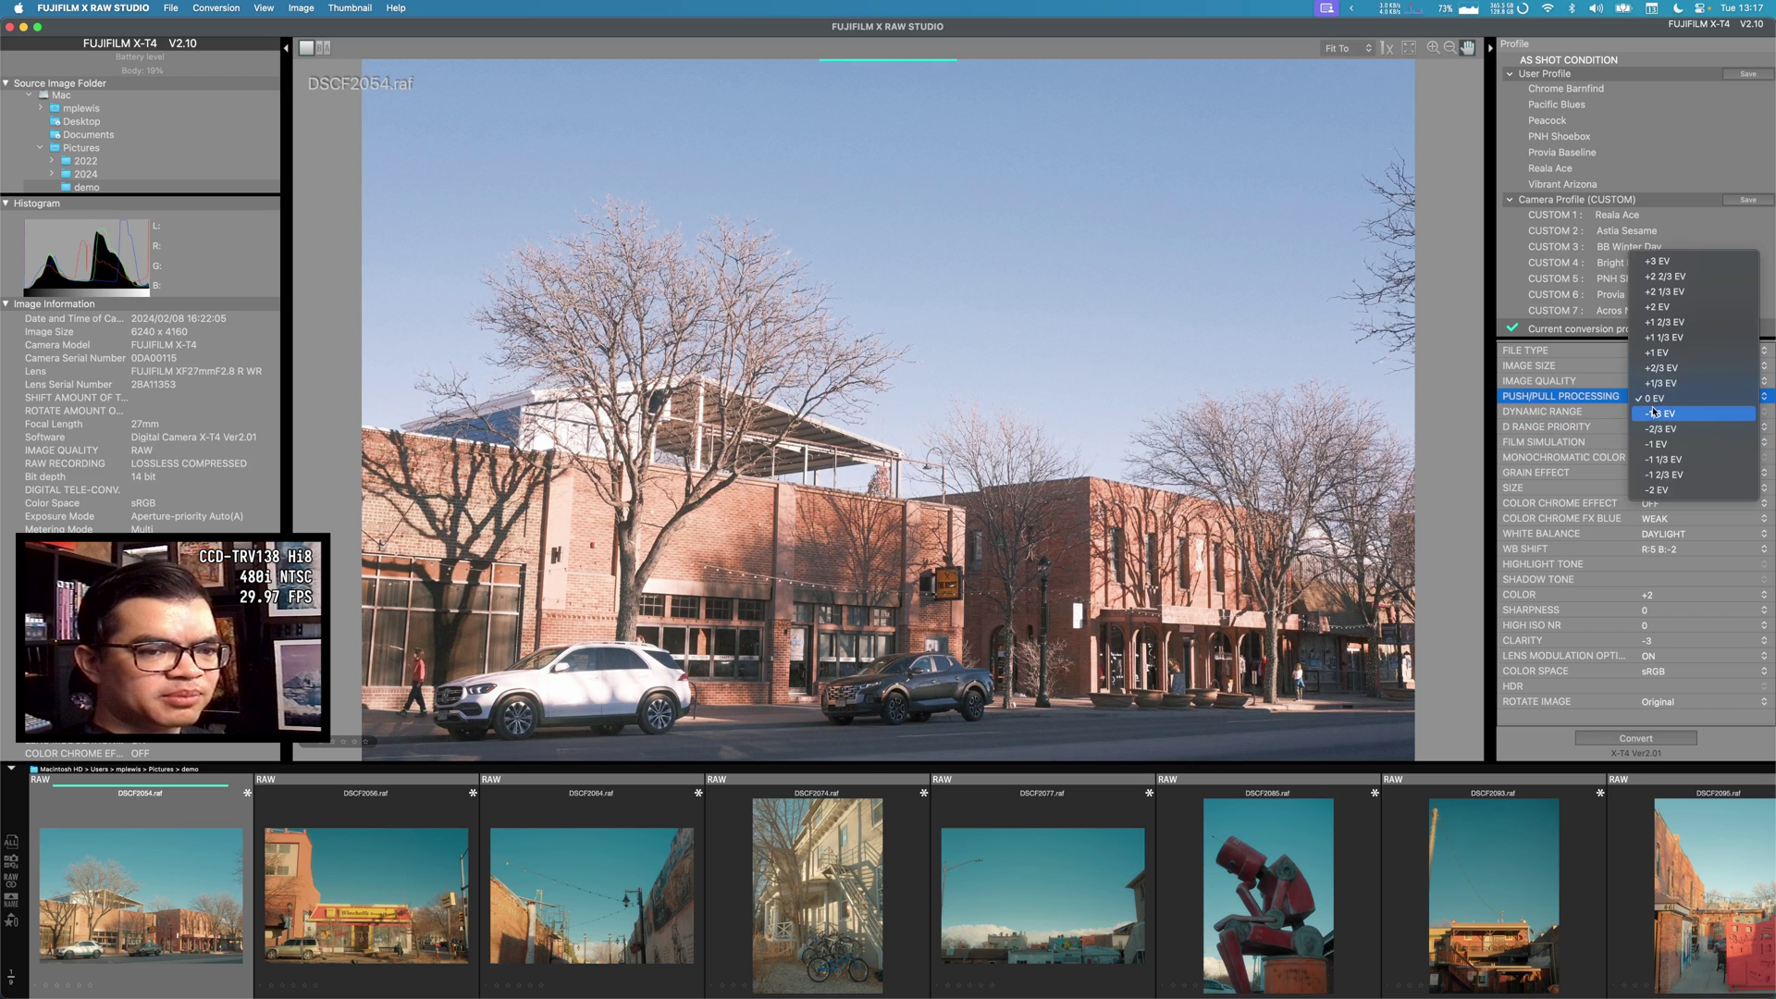
{"action": "left_click", "coordinate": [1654, 415]}
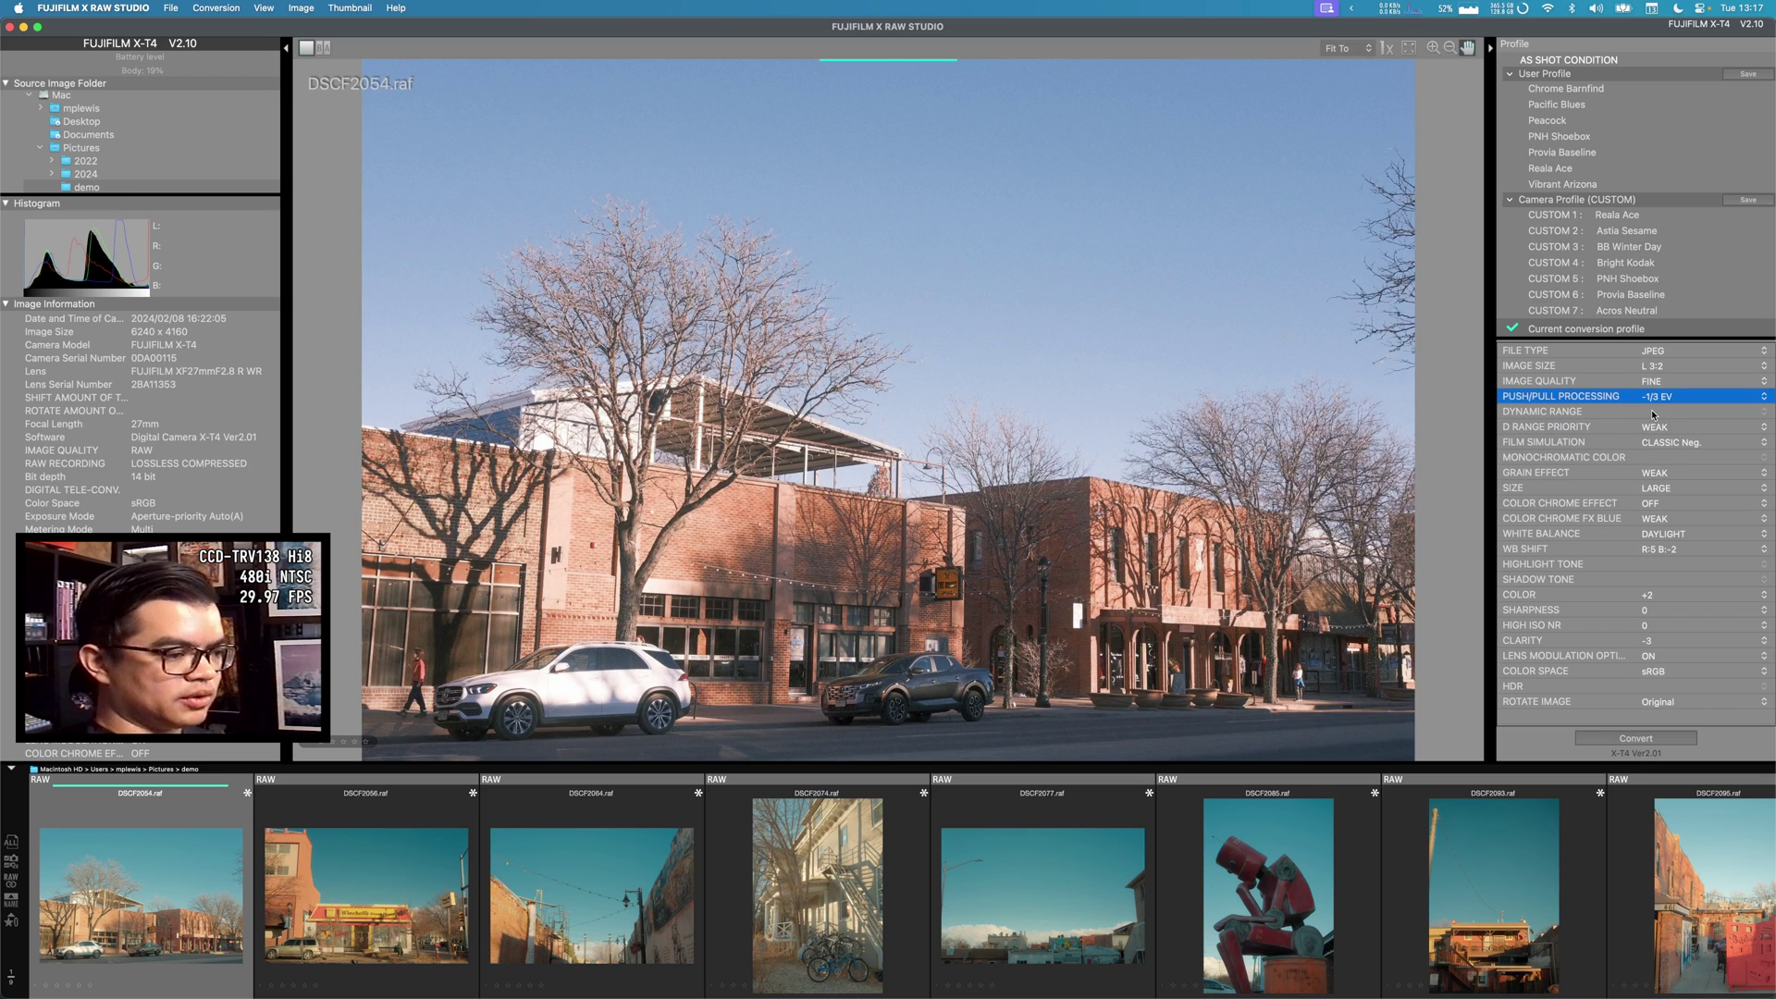
{"action": "left_click", "coordinate": [851, 886]}
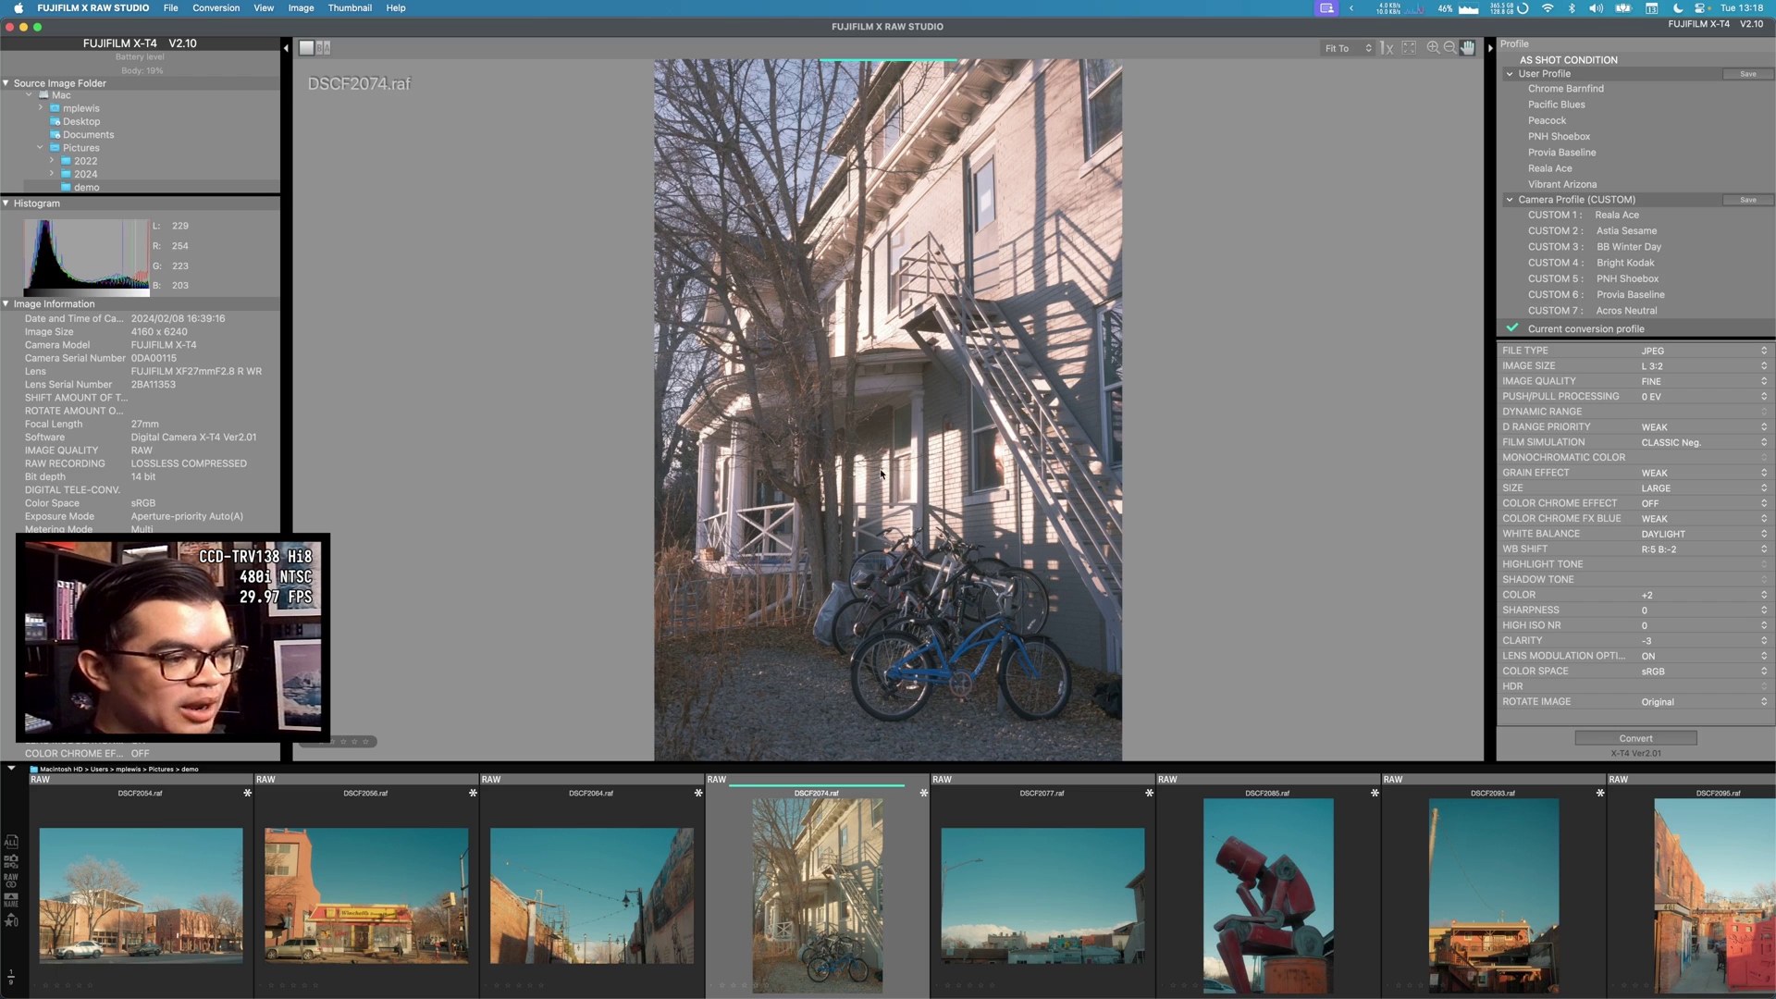
Set DSCF2074's push/pull processing to -1/3 EV, then go back to the DSCF2056 Winchell's photo.
{"action": "left_click", "coordinate": [1656, 396]}
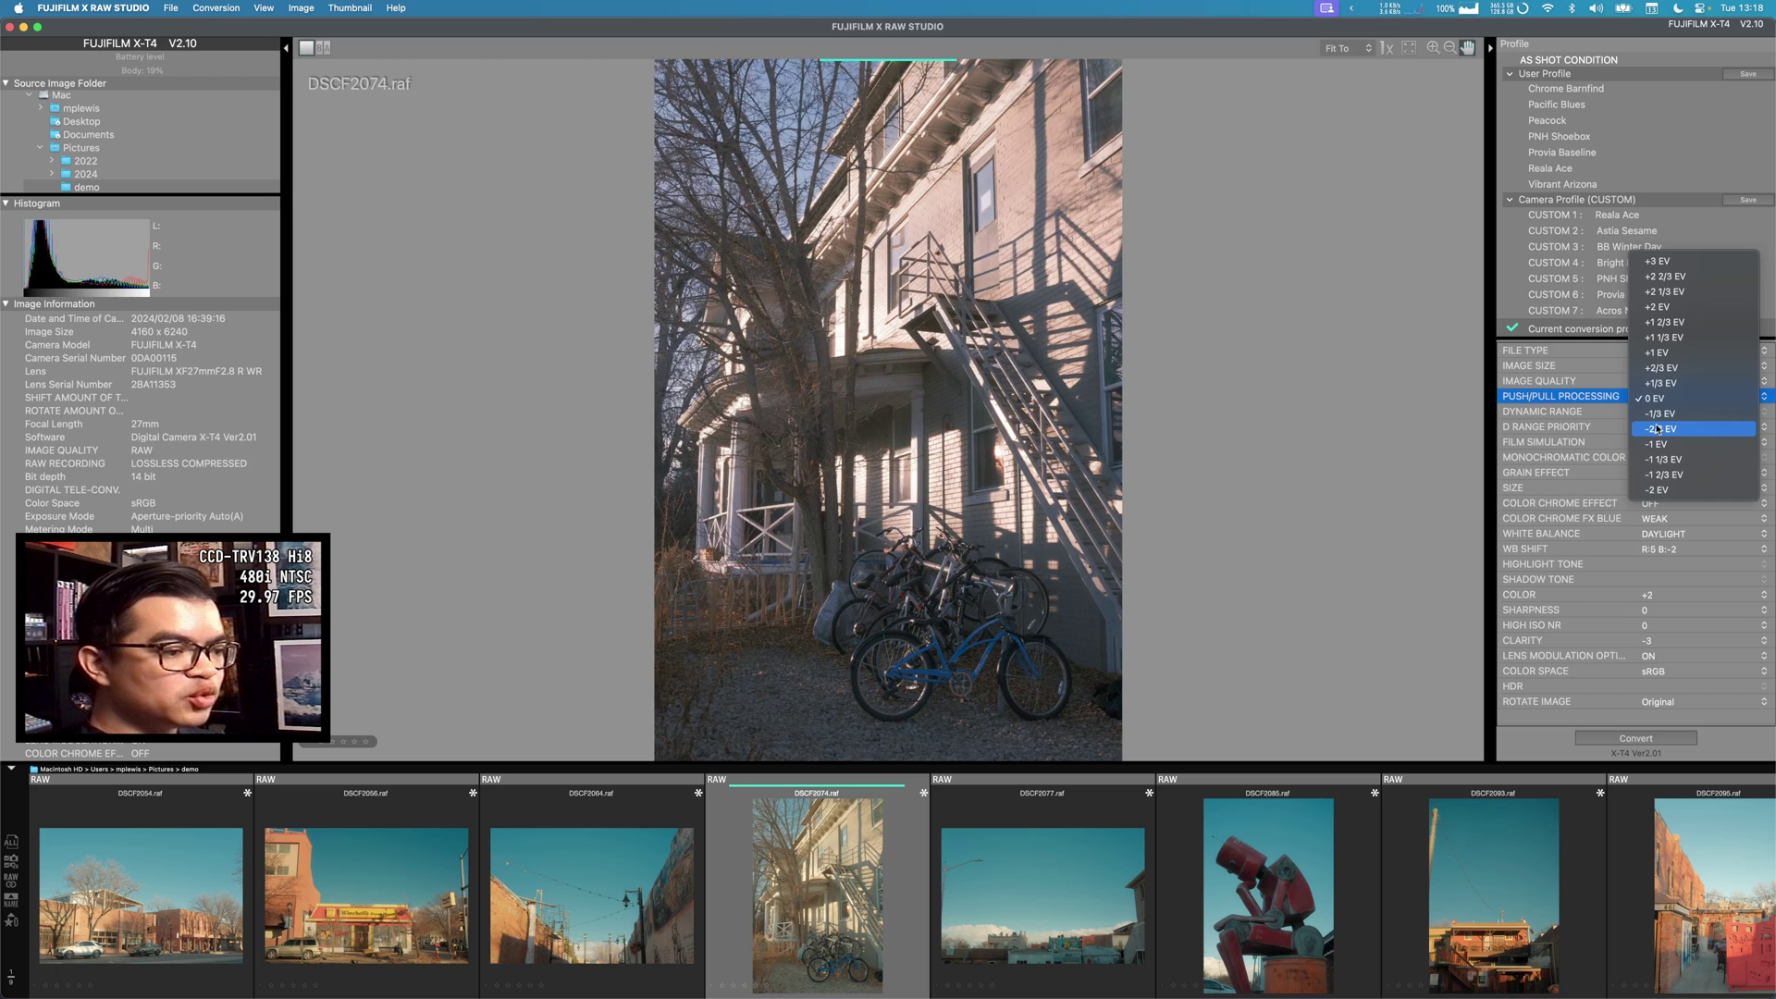
{"action": "left_click", "coordinate": [1658, 429]}
{"action": "left_click", "coordinate": [1659, 398]}
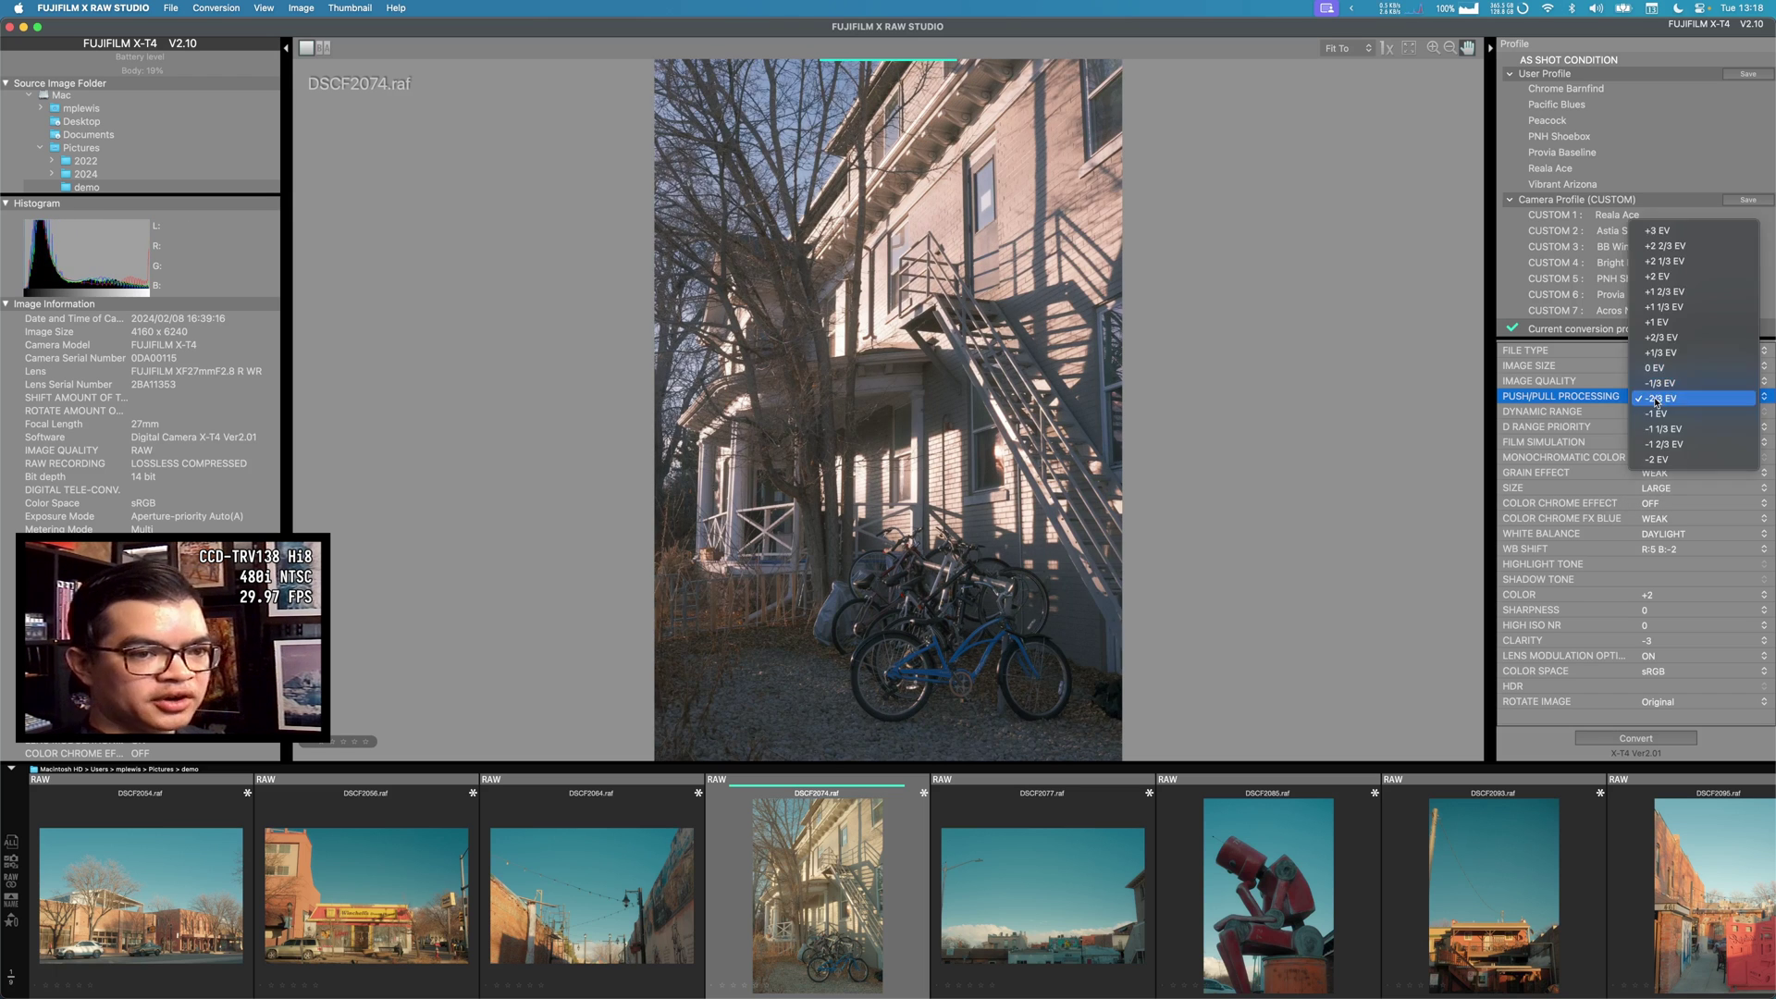
{"action": "left_click", "coordinate": [1652, 385]}
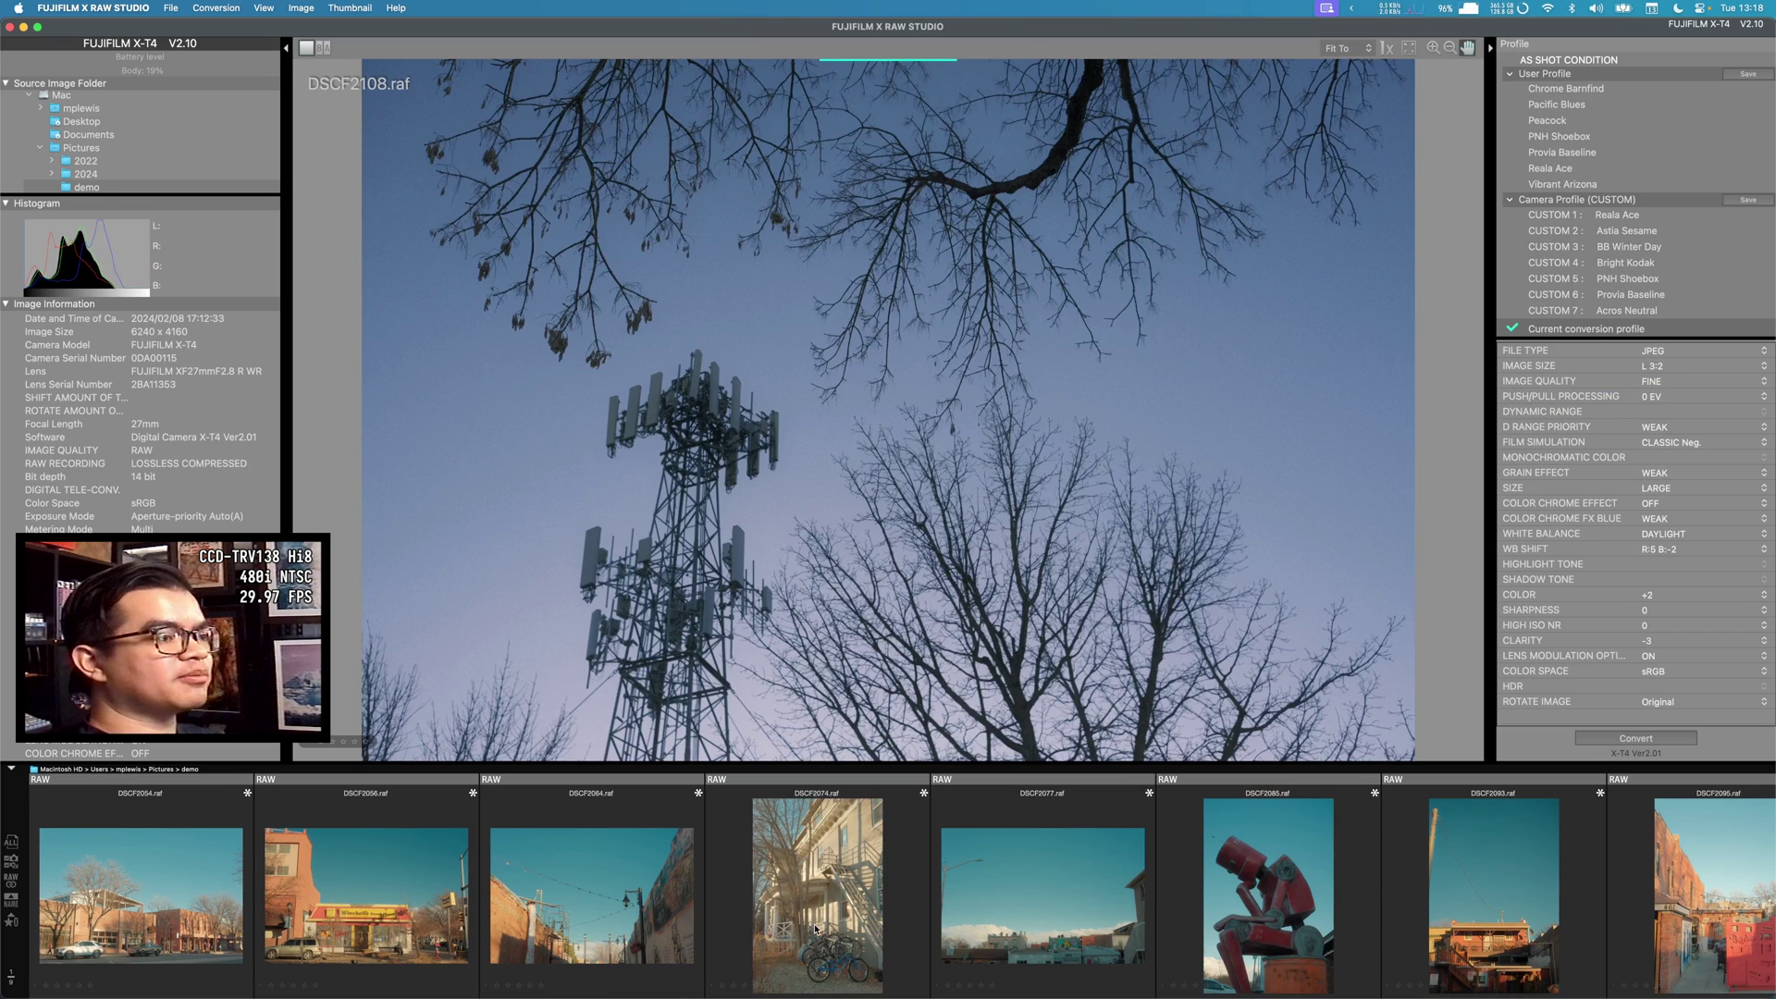
{"action": "left_click", "coordinate": [416, 925]}
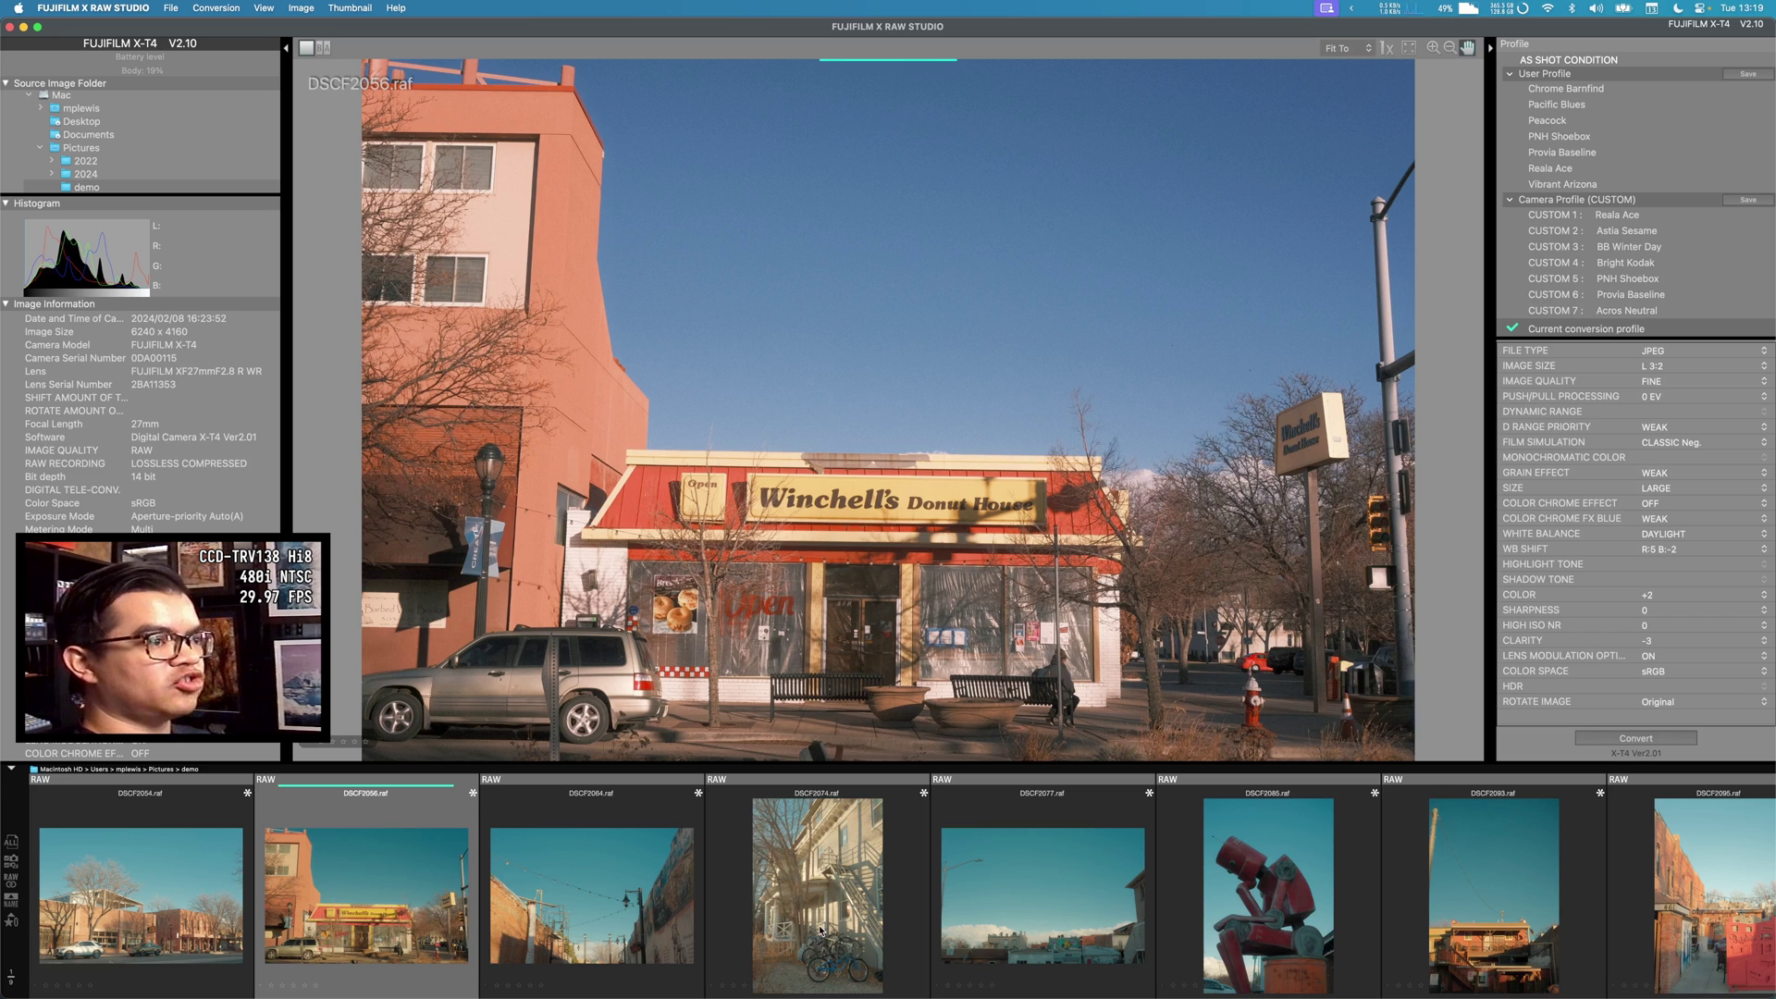
Copy the Winchell's Sunset user profile to the camera's CUSTOM 1 slot, replacing Reala Ace.
{"action": "scroll", "coordinate": [1566, 175], "scroll_direction": "down", "scroll_amount": 1}
{"action": "right_click", "coordinate": [1566, 186]}
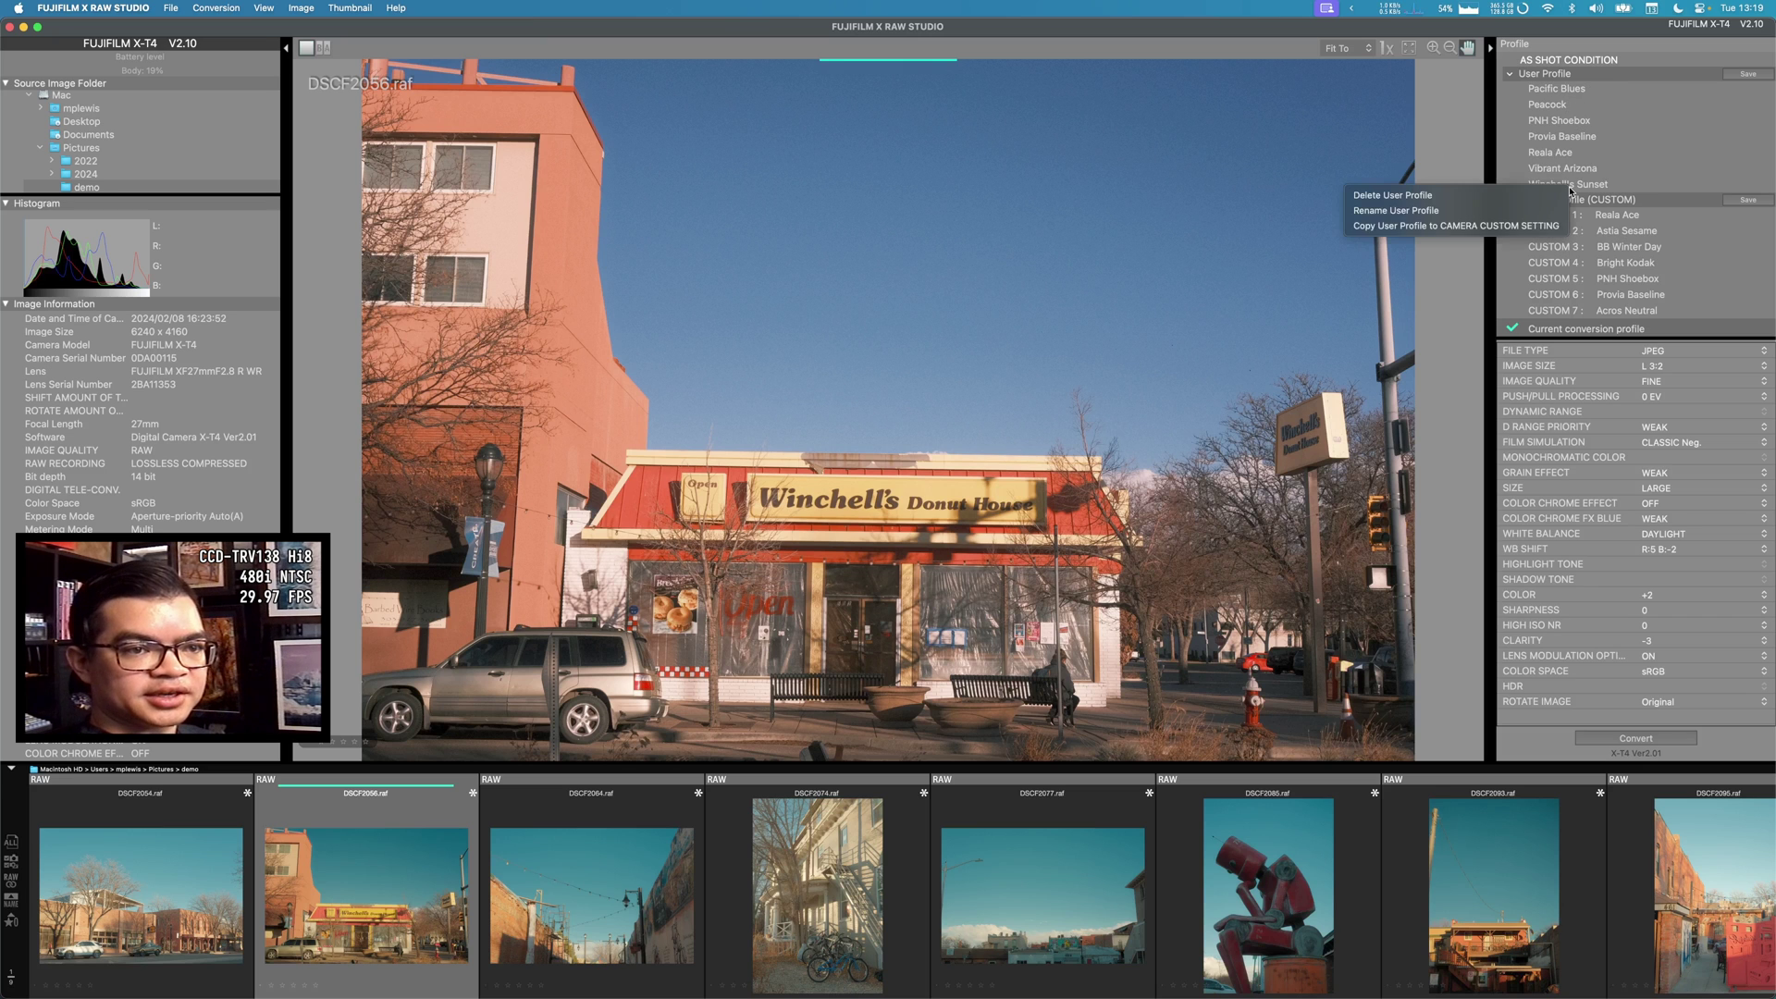
{"action": "left_click", "coordinate": [1516, 230]}
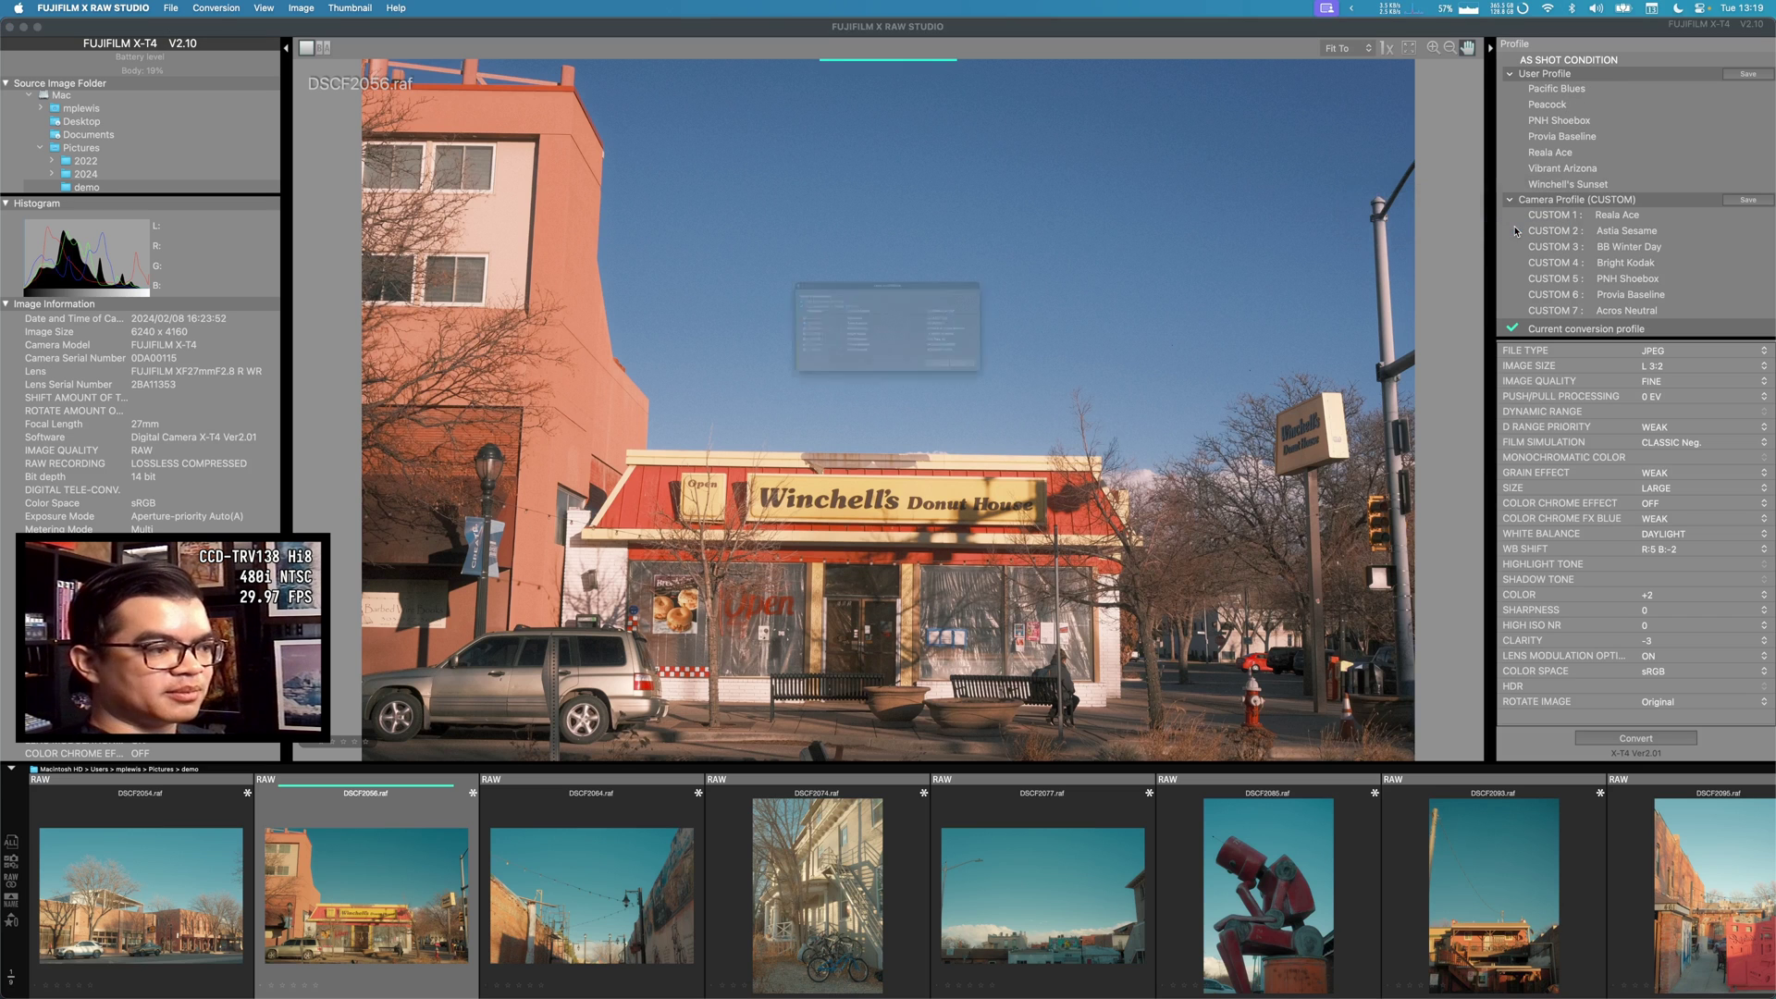
{"action": "left_click", "coordinate": [1098, 437]}
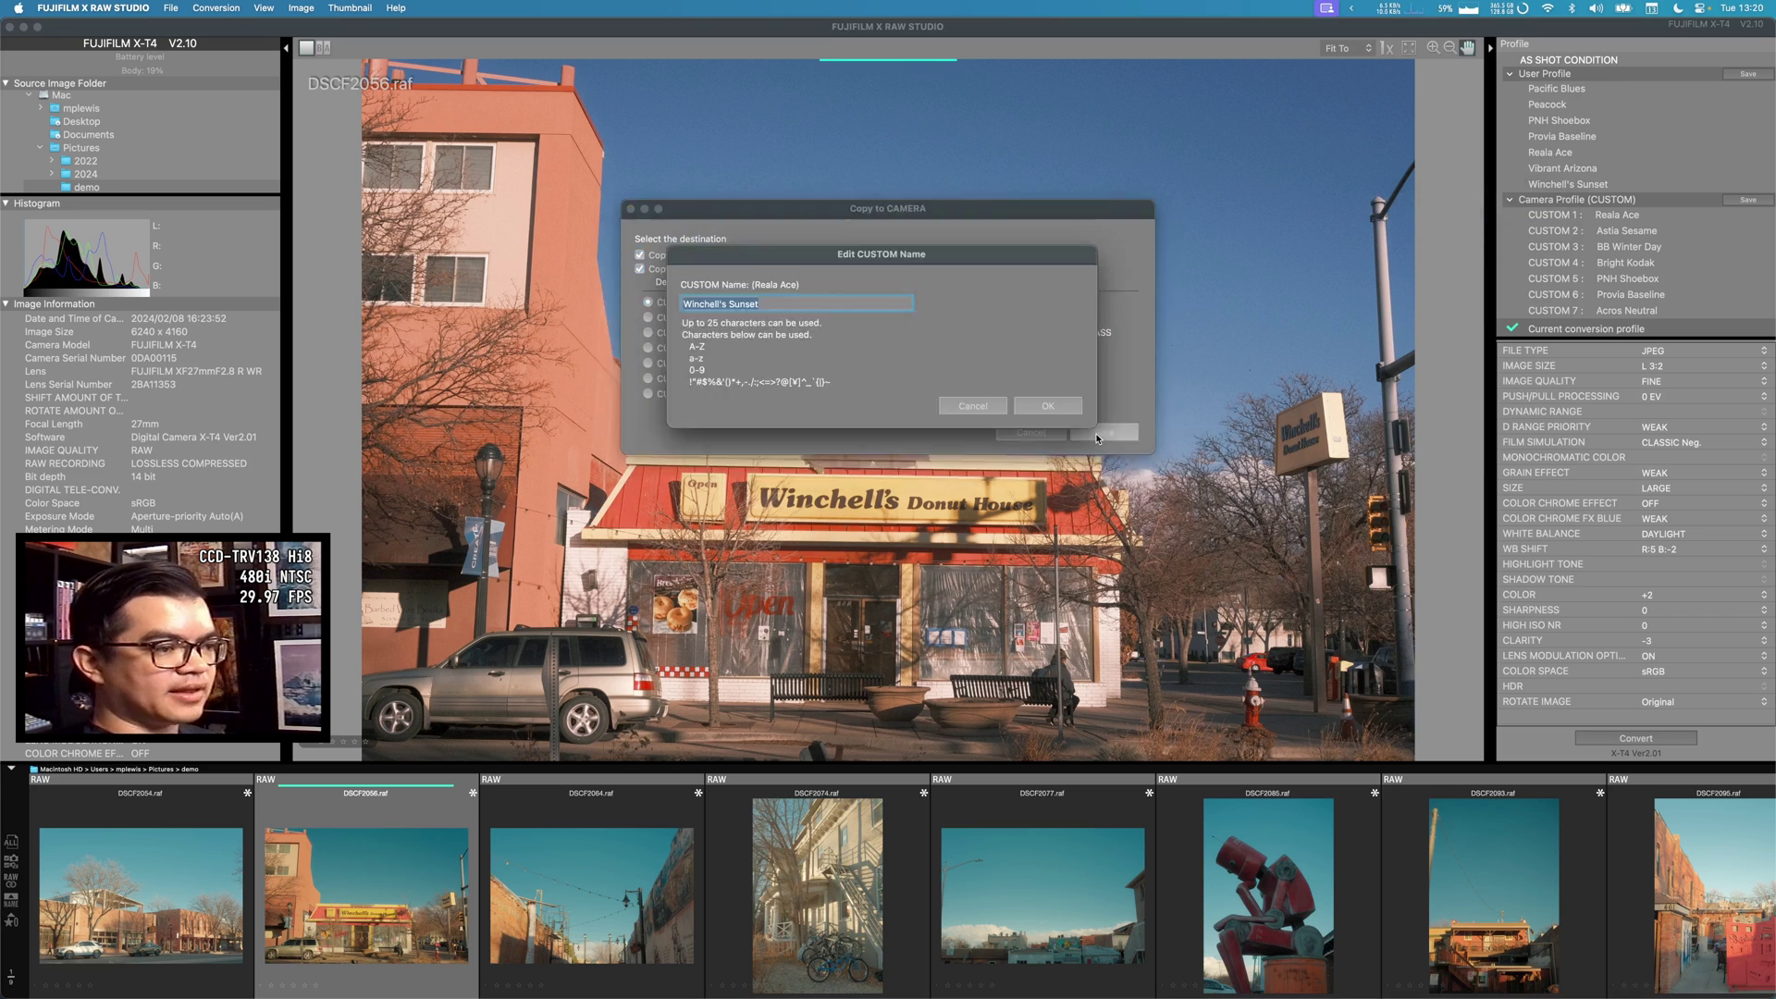
{"action": "left_click", "coordinate": [1051, 408]}
Switch to the DSCF2077 photo in the filmstrip.
{"action": "scroll", "coordinate": [1596, 181], "scroll_direction": "up", "scroll_amount": 5}
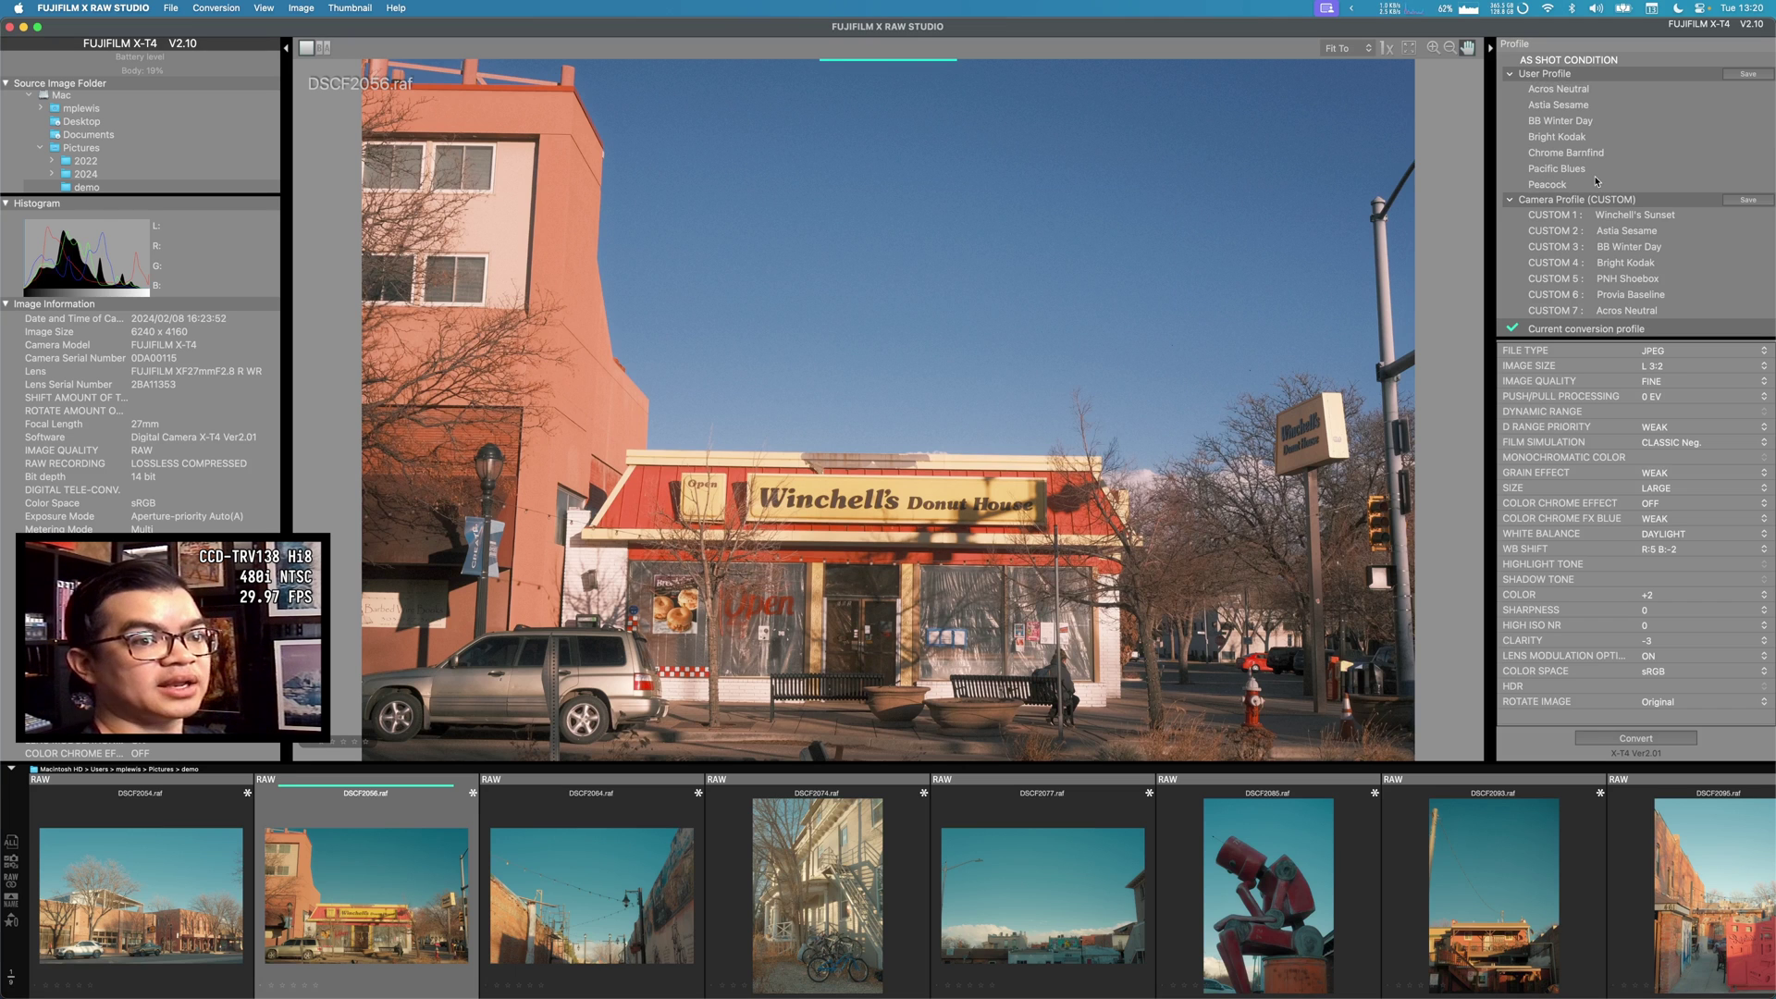
{"action": "scroll", "coordinate": [1596, 181], "scroll_direction": "down", "scroll_amount": 5}
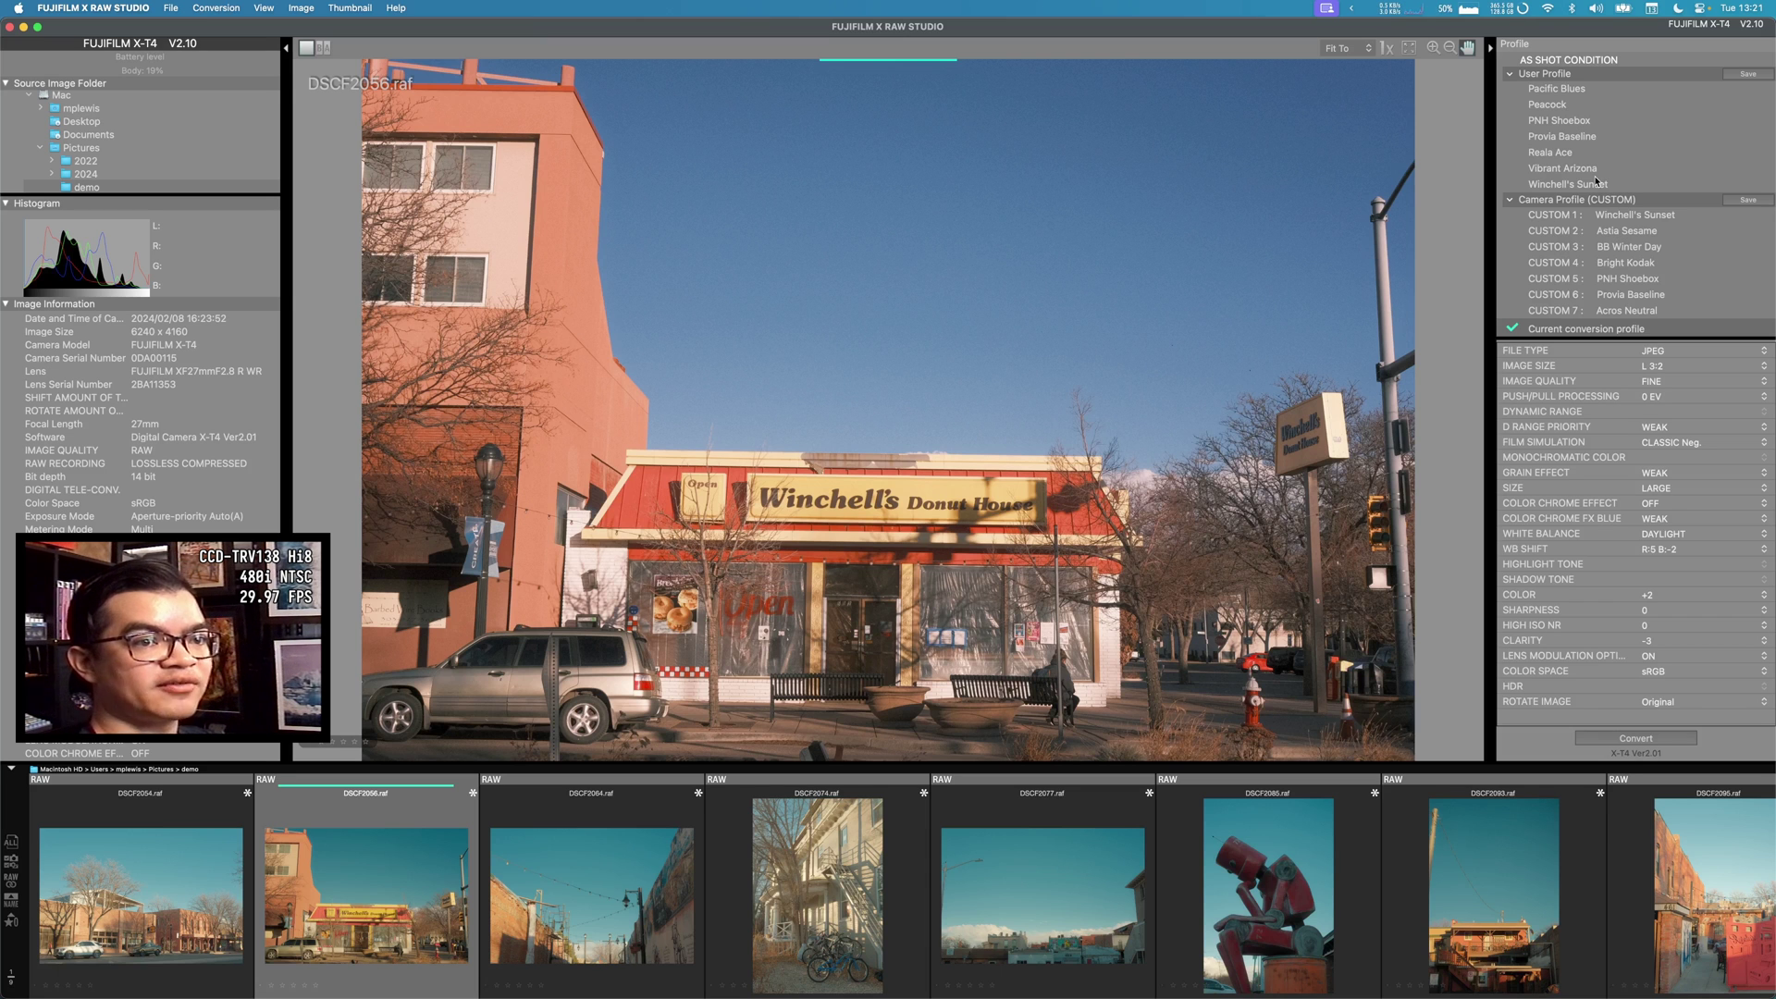
{"action": "left_click", "coordinate": [1096, 828]}
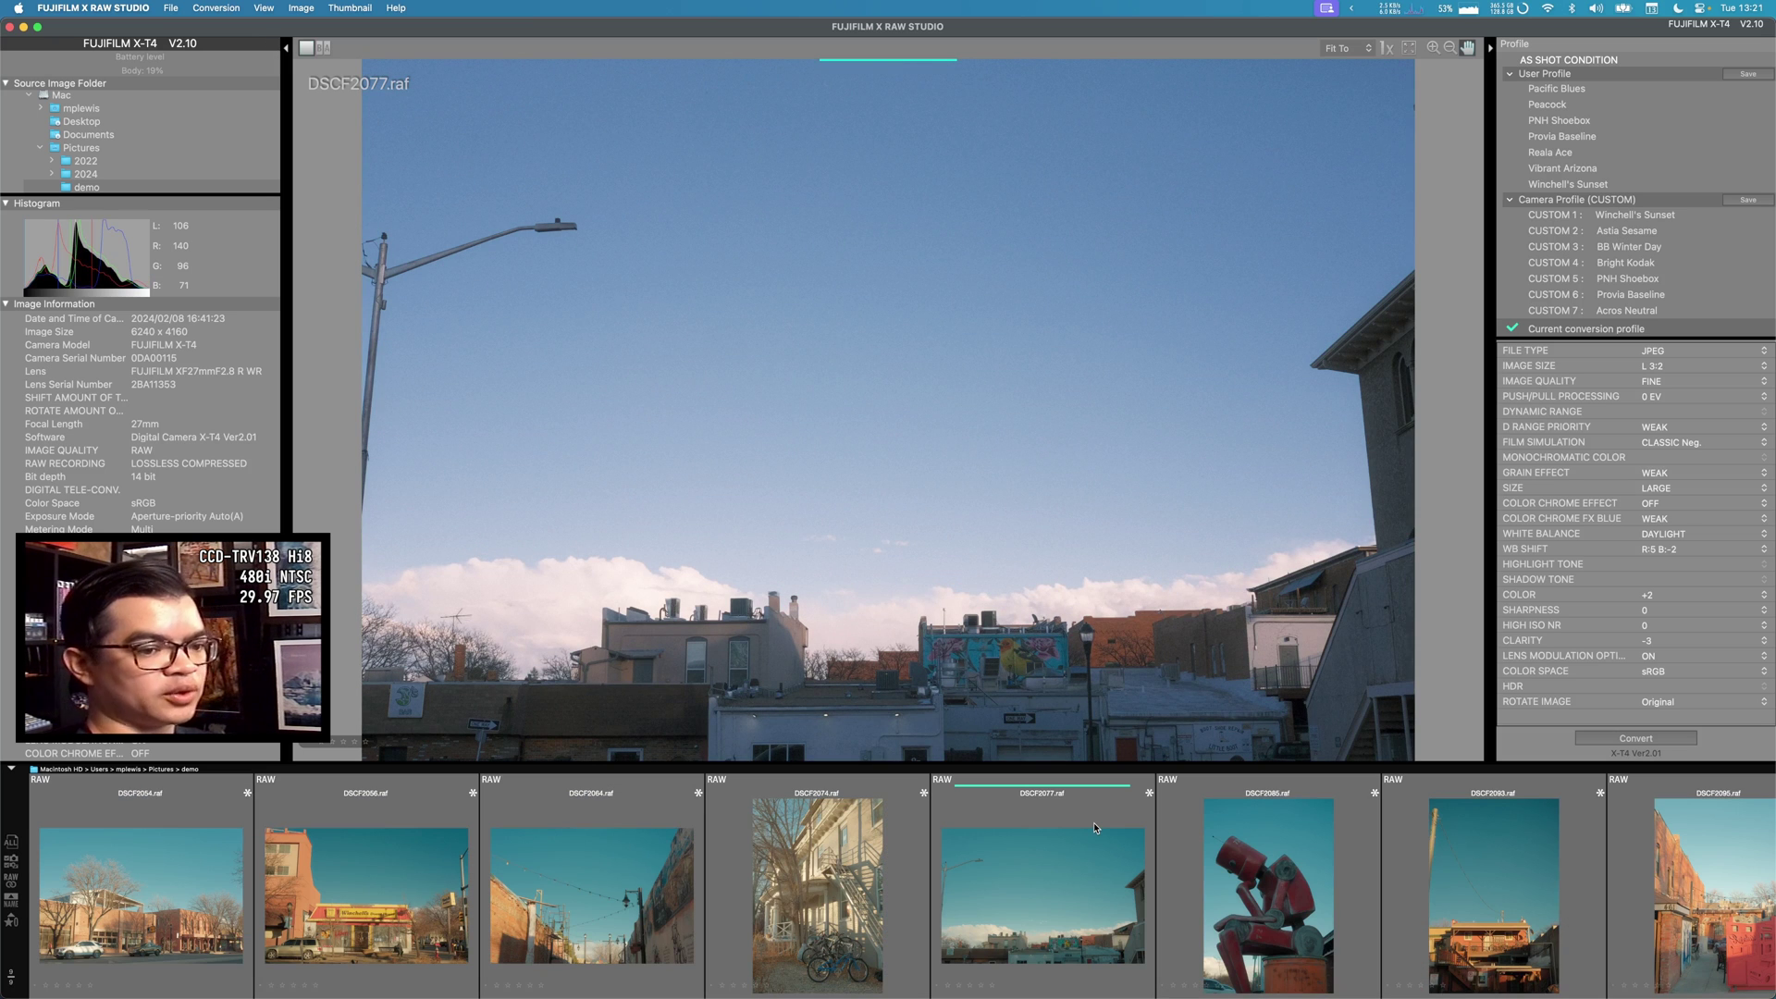
Start converting the nine RAW photos to JPEG and switch to the Finder demo folder.
{"action": "left_click", "coordinate": [1625, 740]}
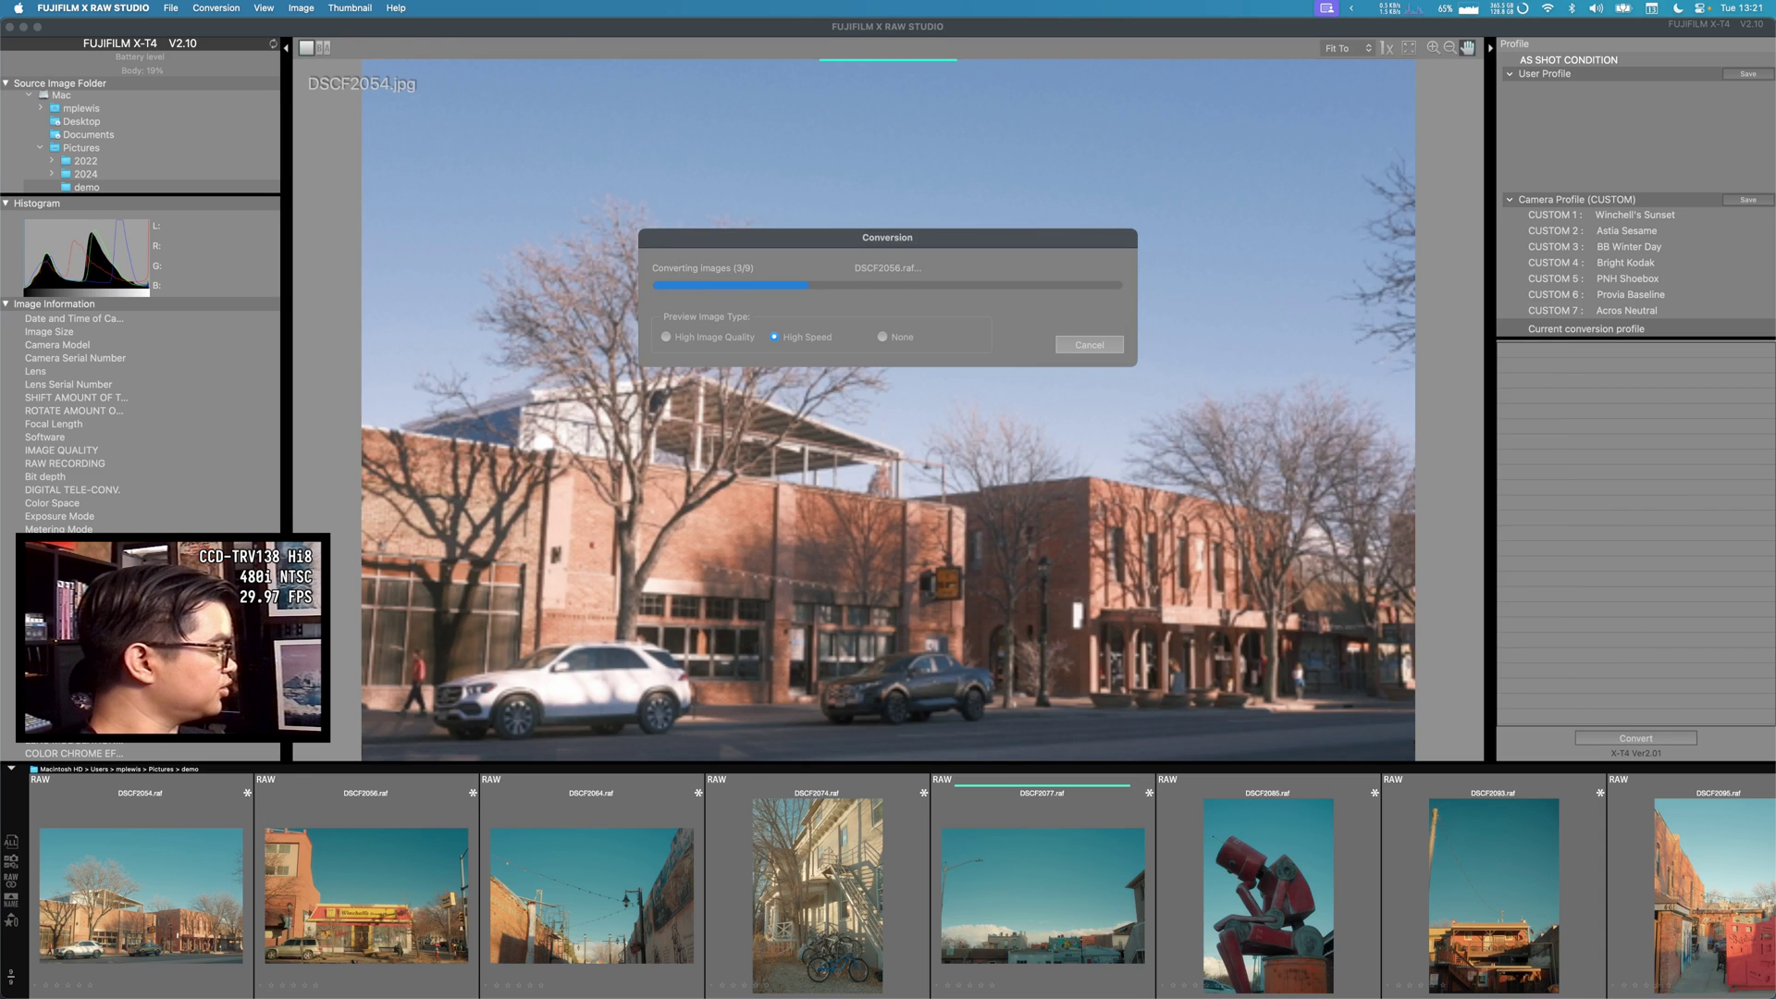
{"action": "key", "text": "super+Tab"}
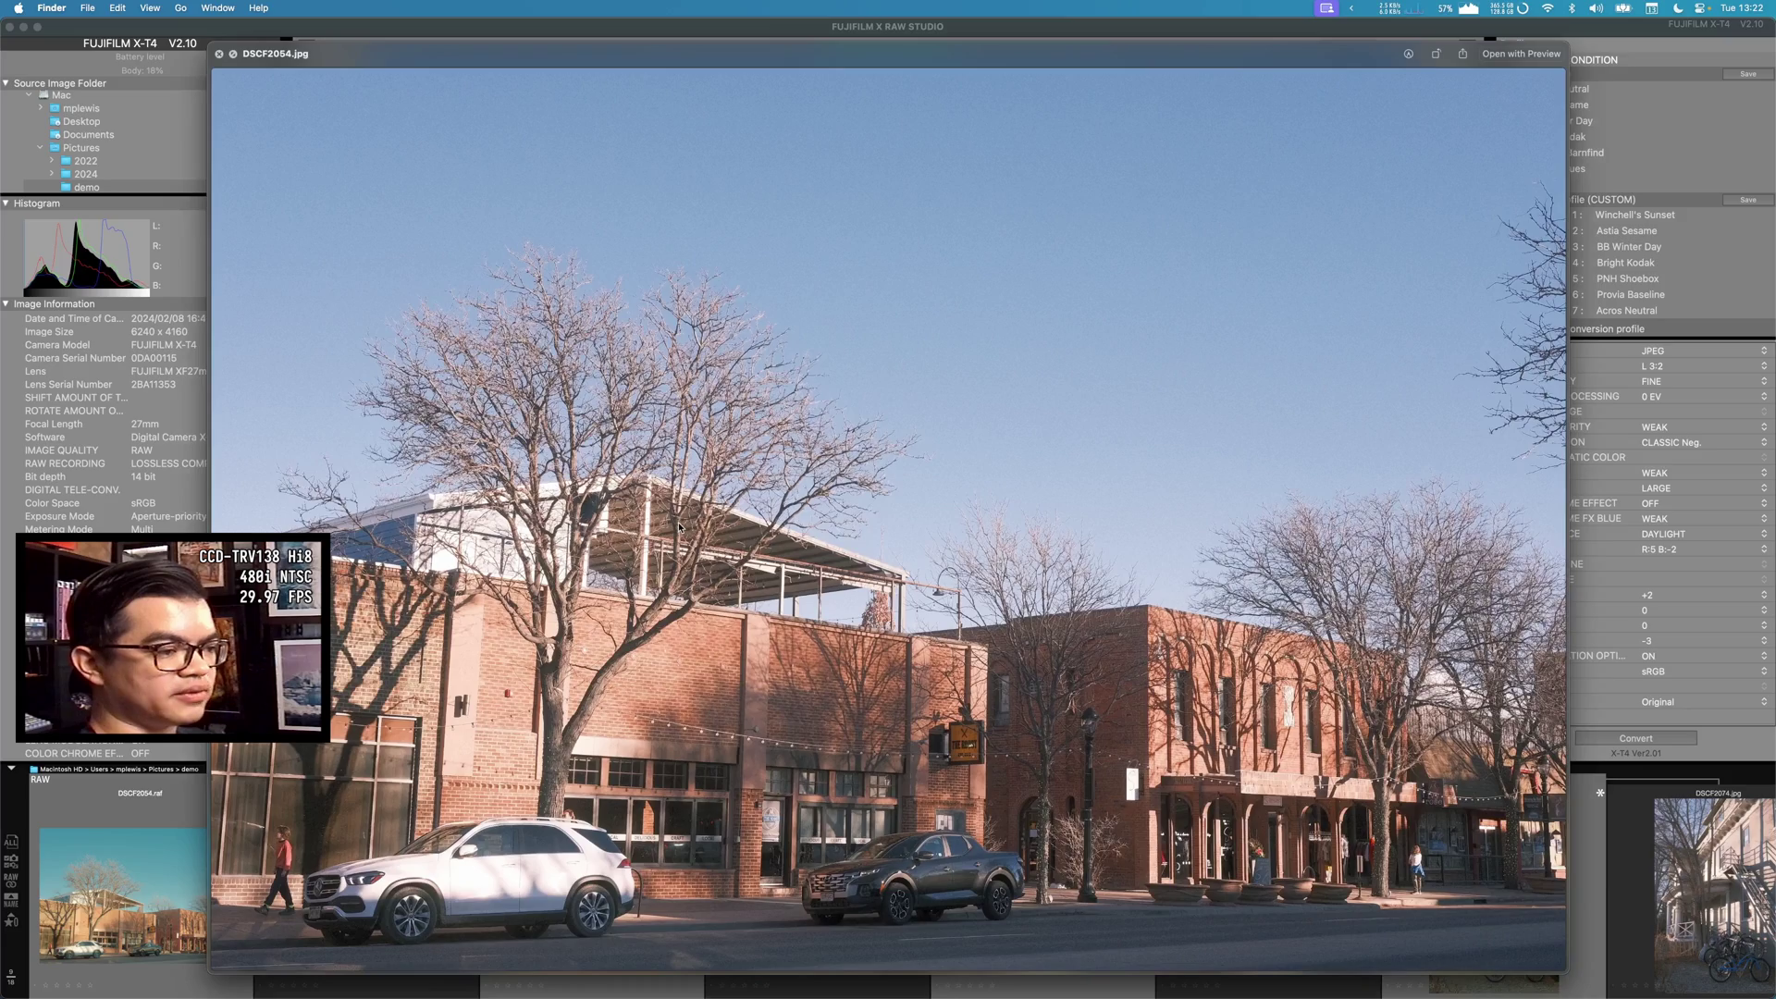
Step through the exported JPEG previews, close the full-size view, and move to DSCF2077.jpg.
{"action": "key", "text": "Right"}
{"action": "key", "text": "Right"}
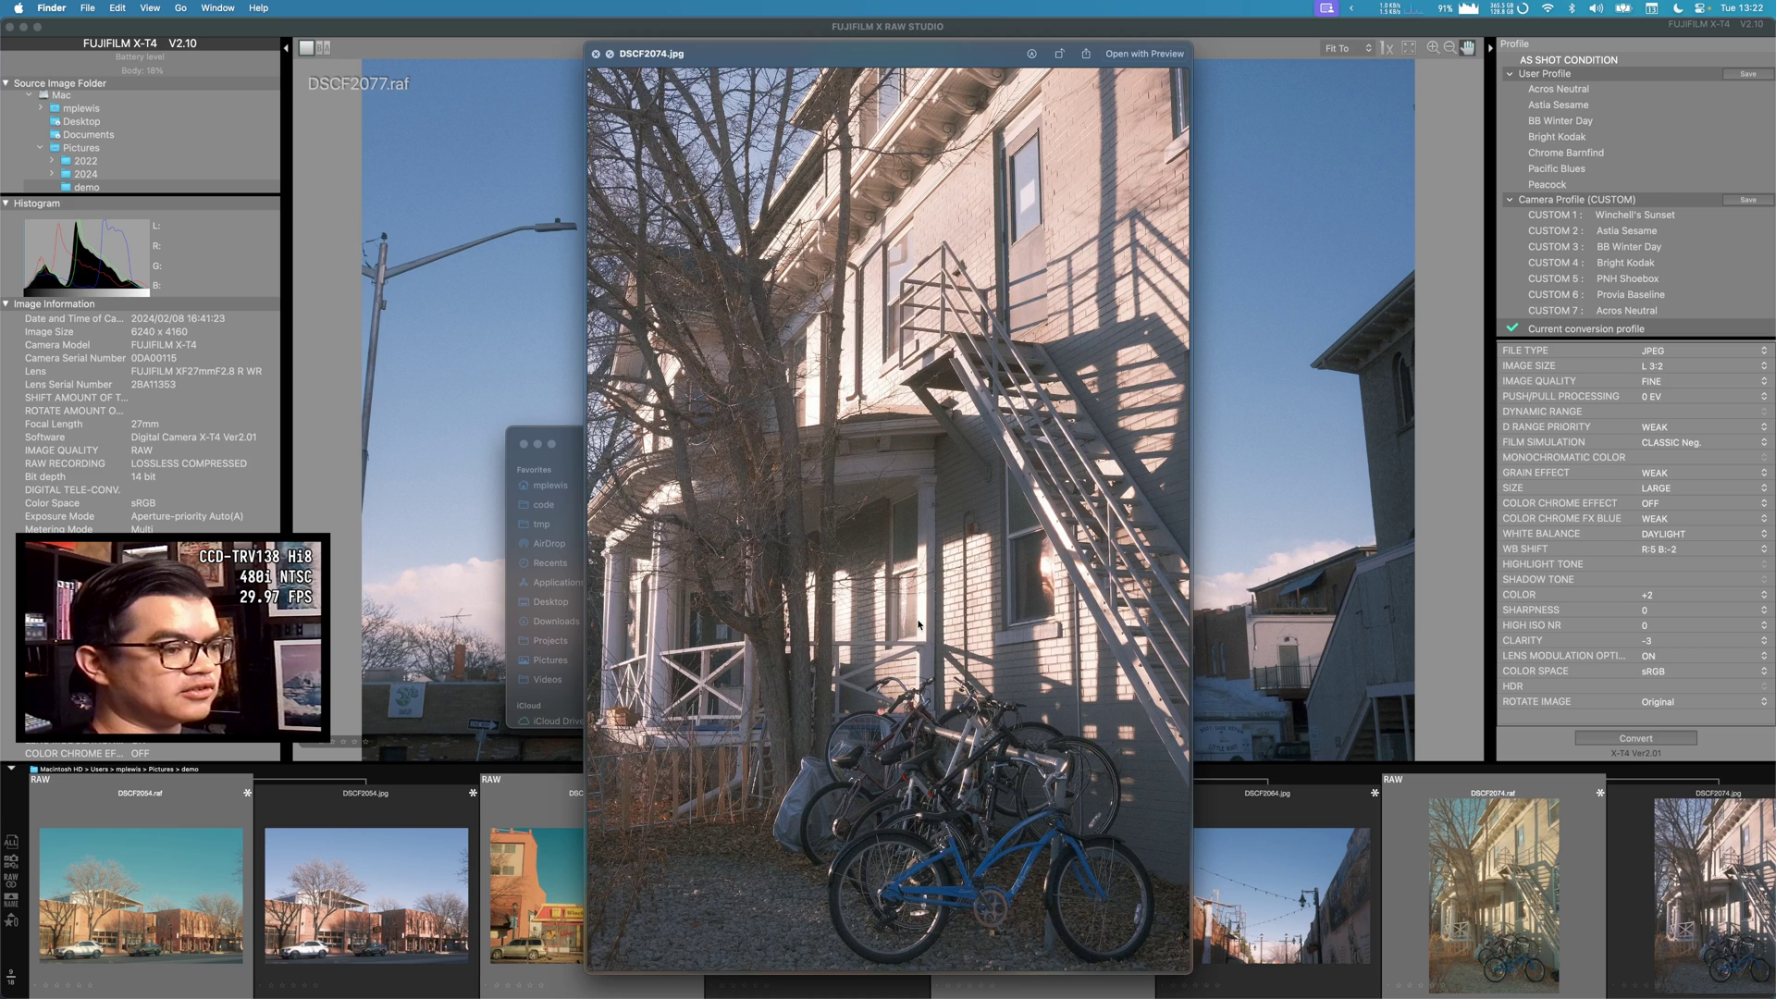
{"action": "key", "text": "space"}
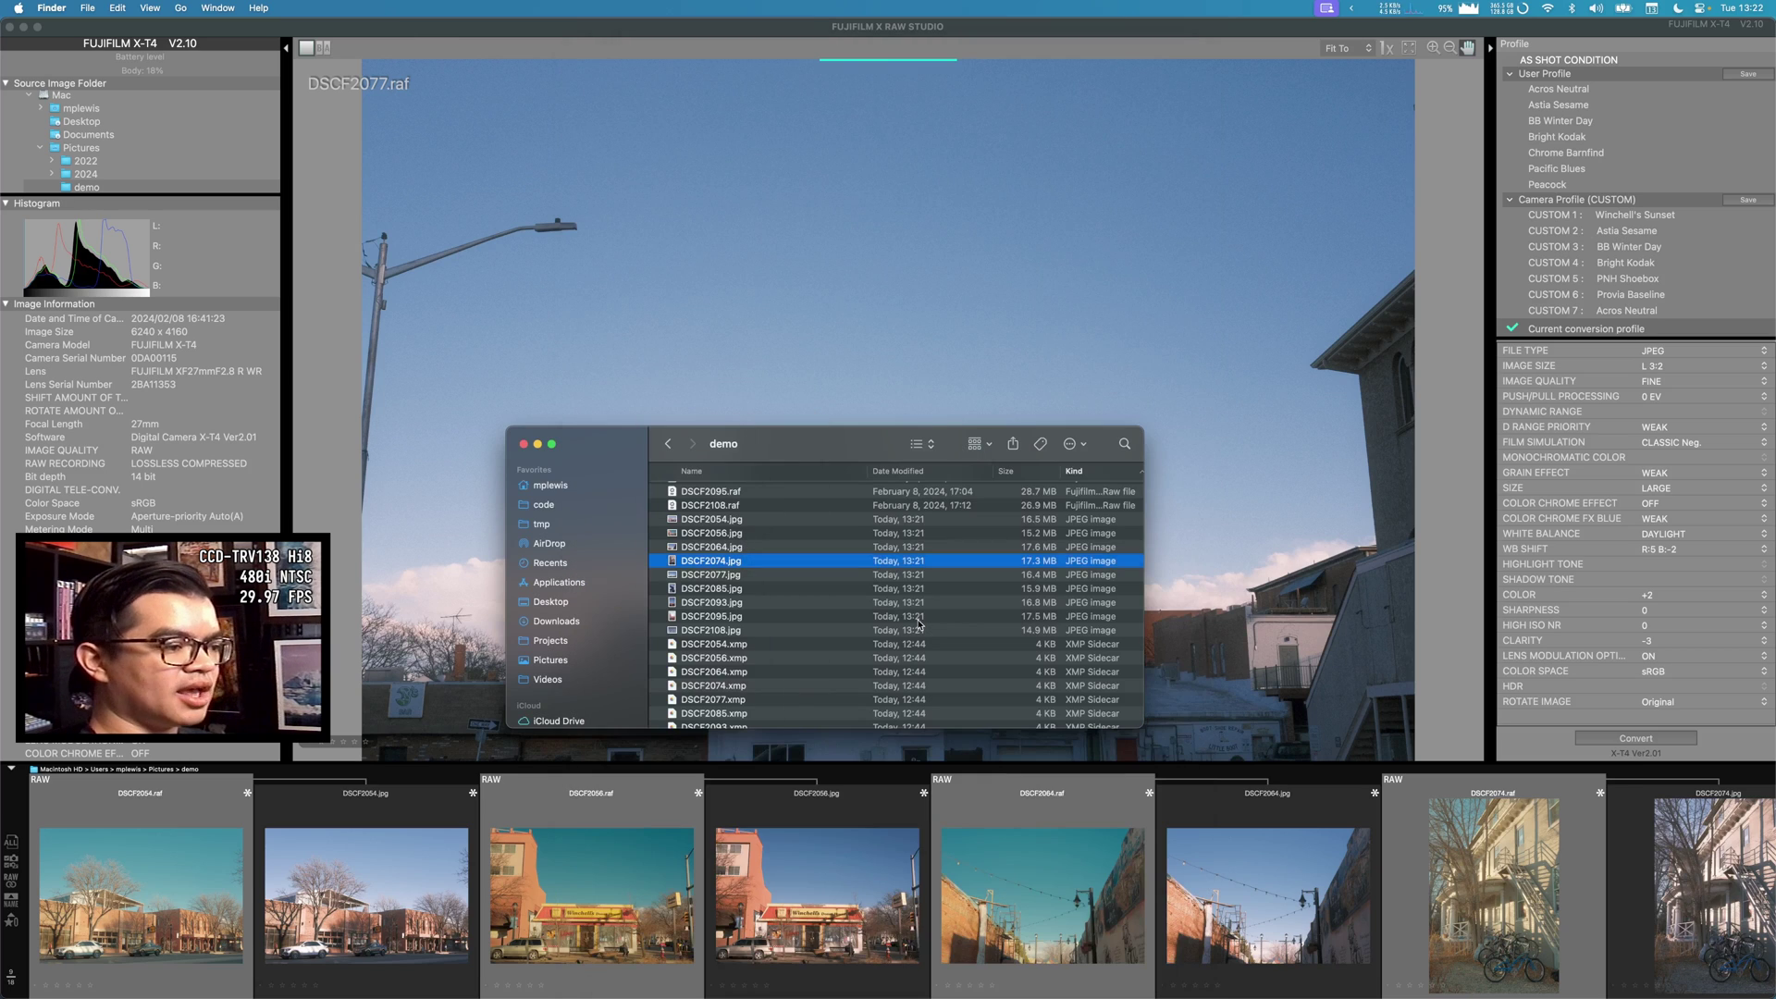
{"action": "key", "text": "Down"}
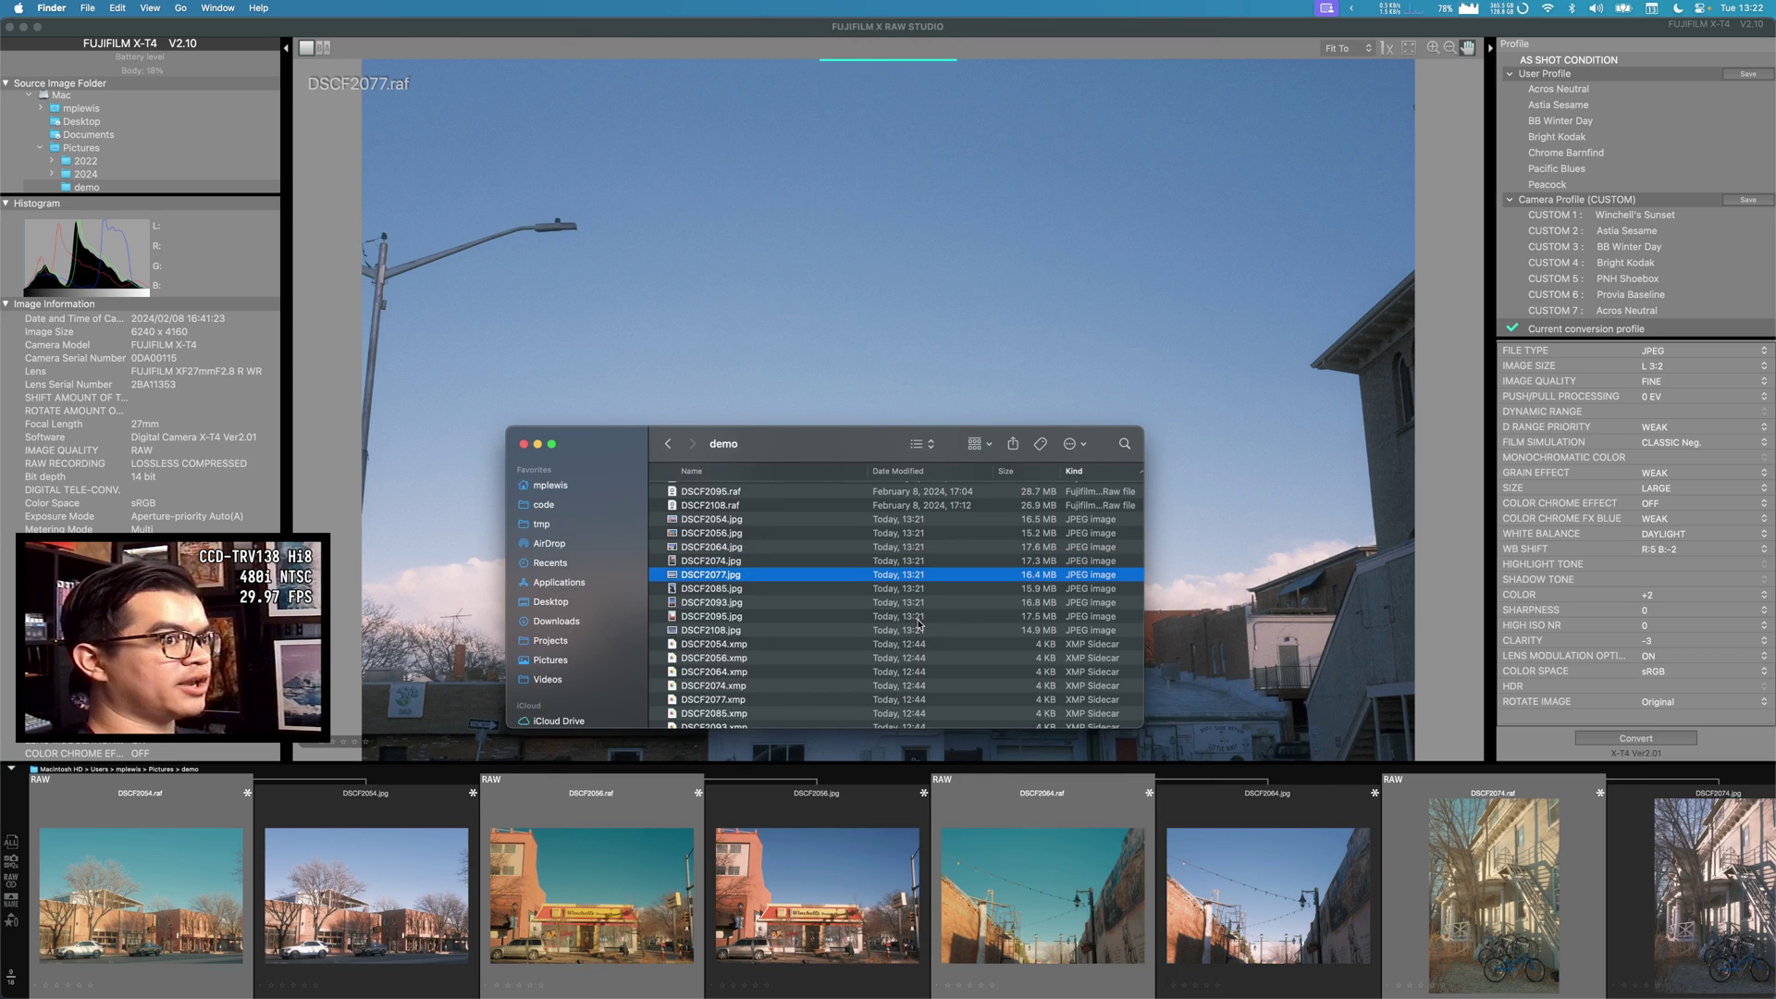